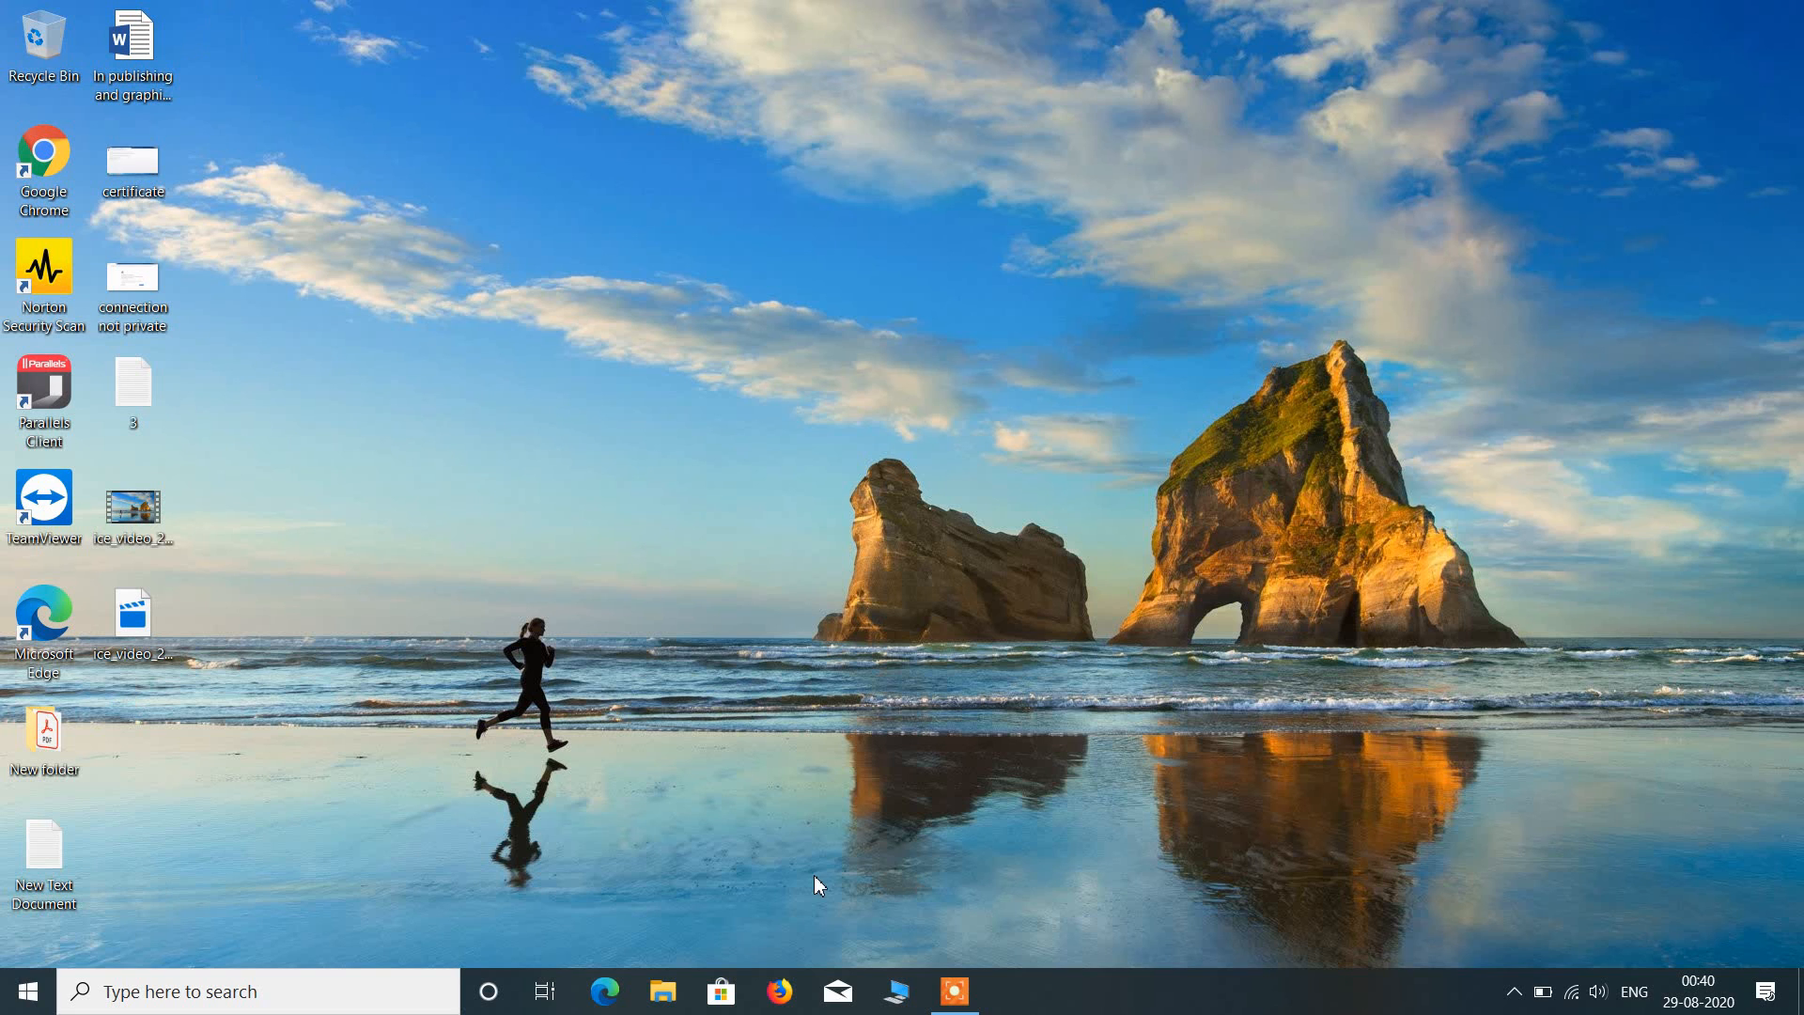
View the "connection not private" screenshot saved on the desktop and close it.
double_click(150, 282)
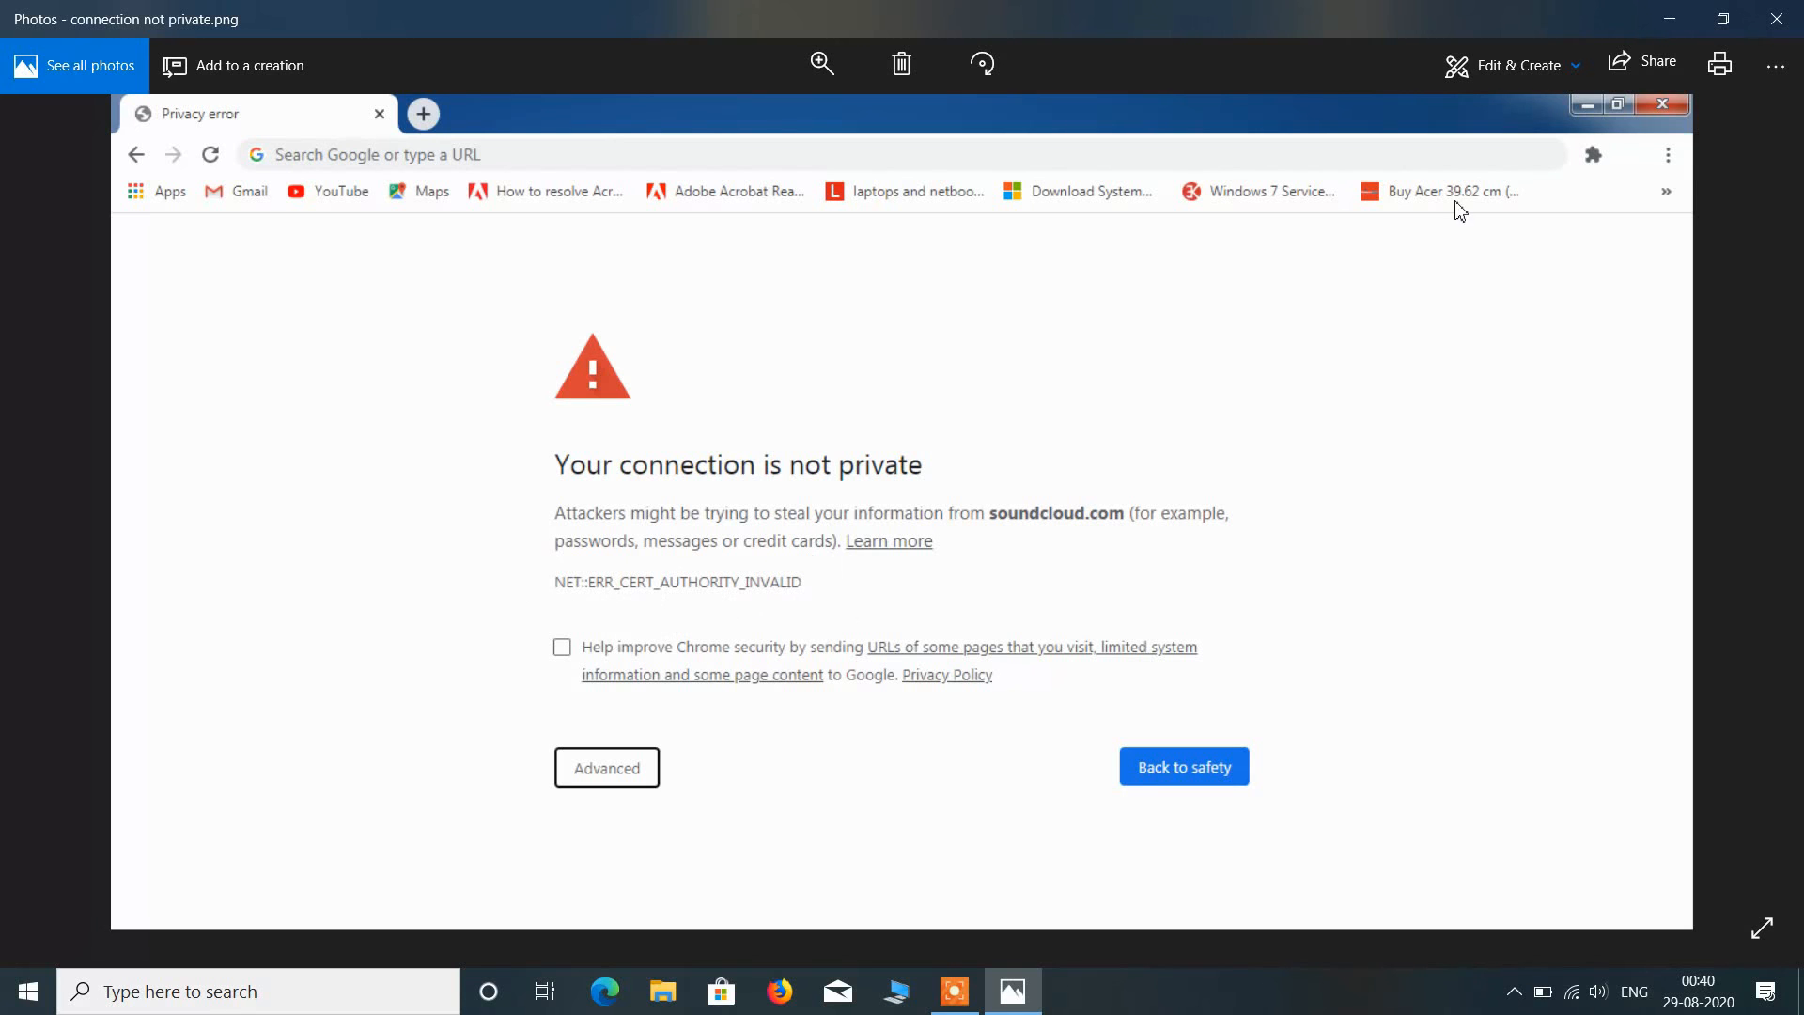
left_click(1782, 17)
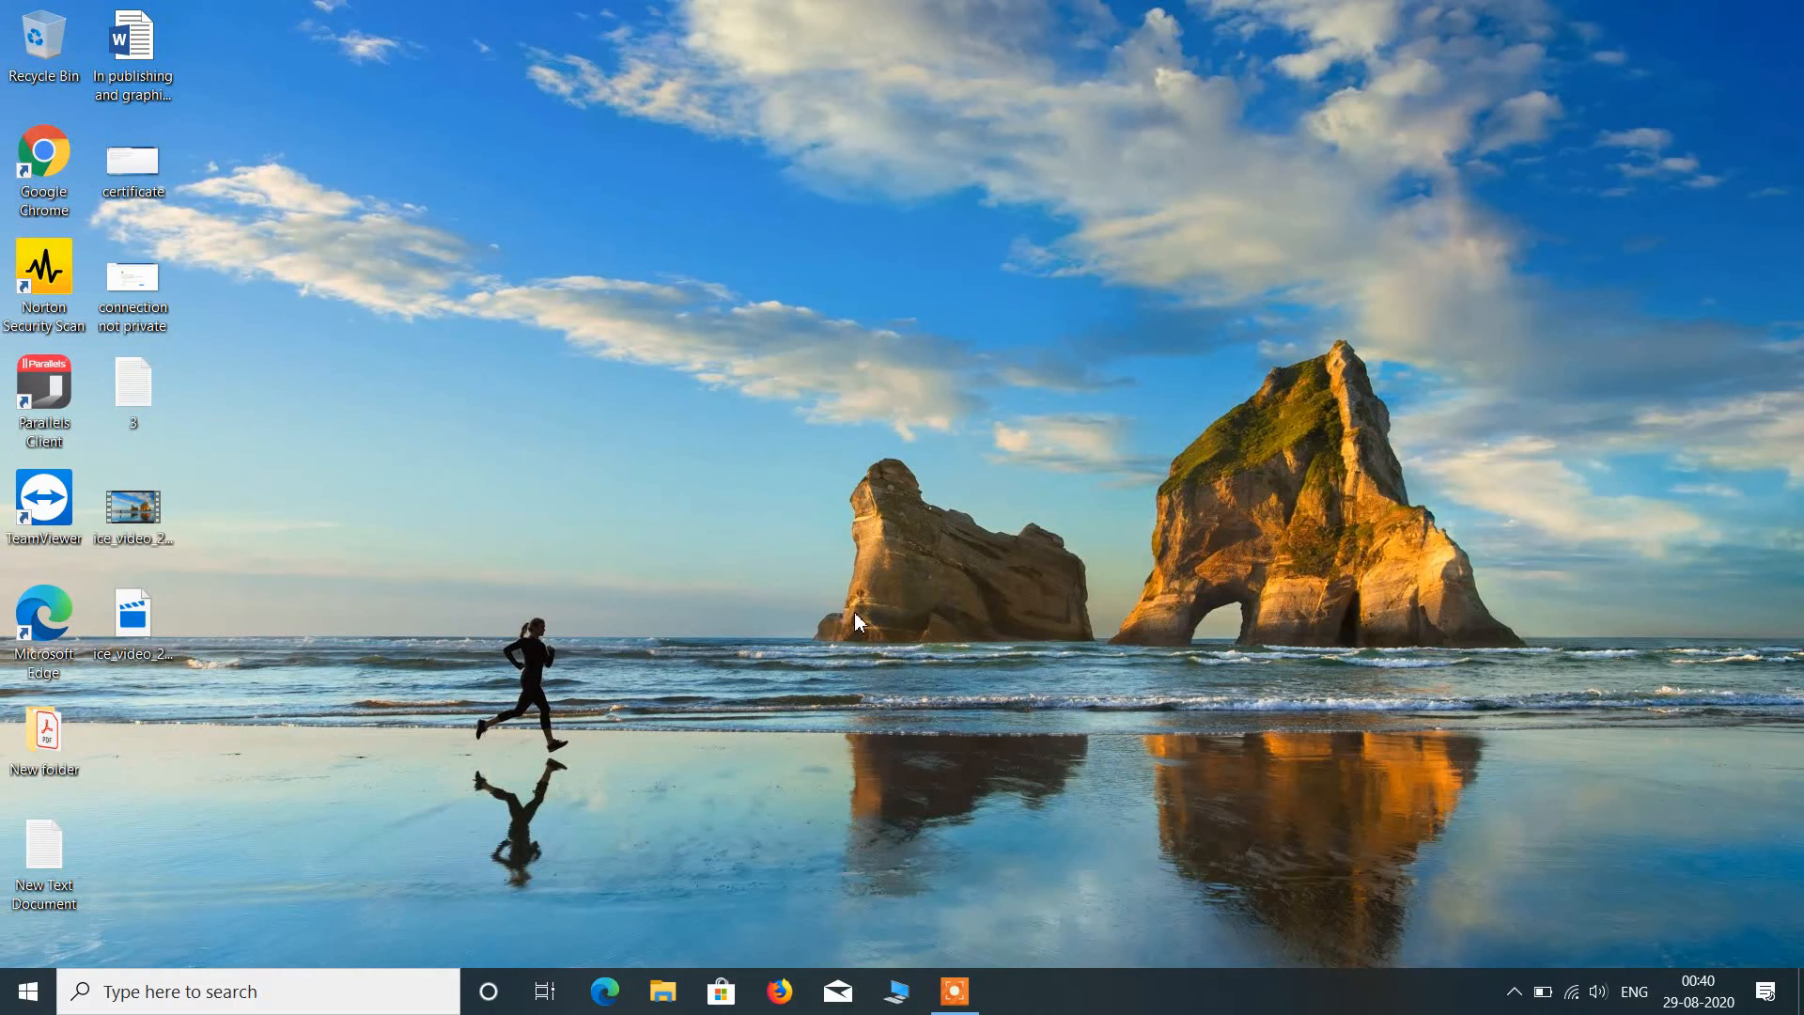
Search Windows for "internet", open Internet Options and move its window to the middle of the desktop.
left_click(330, 994)
type("internet")
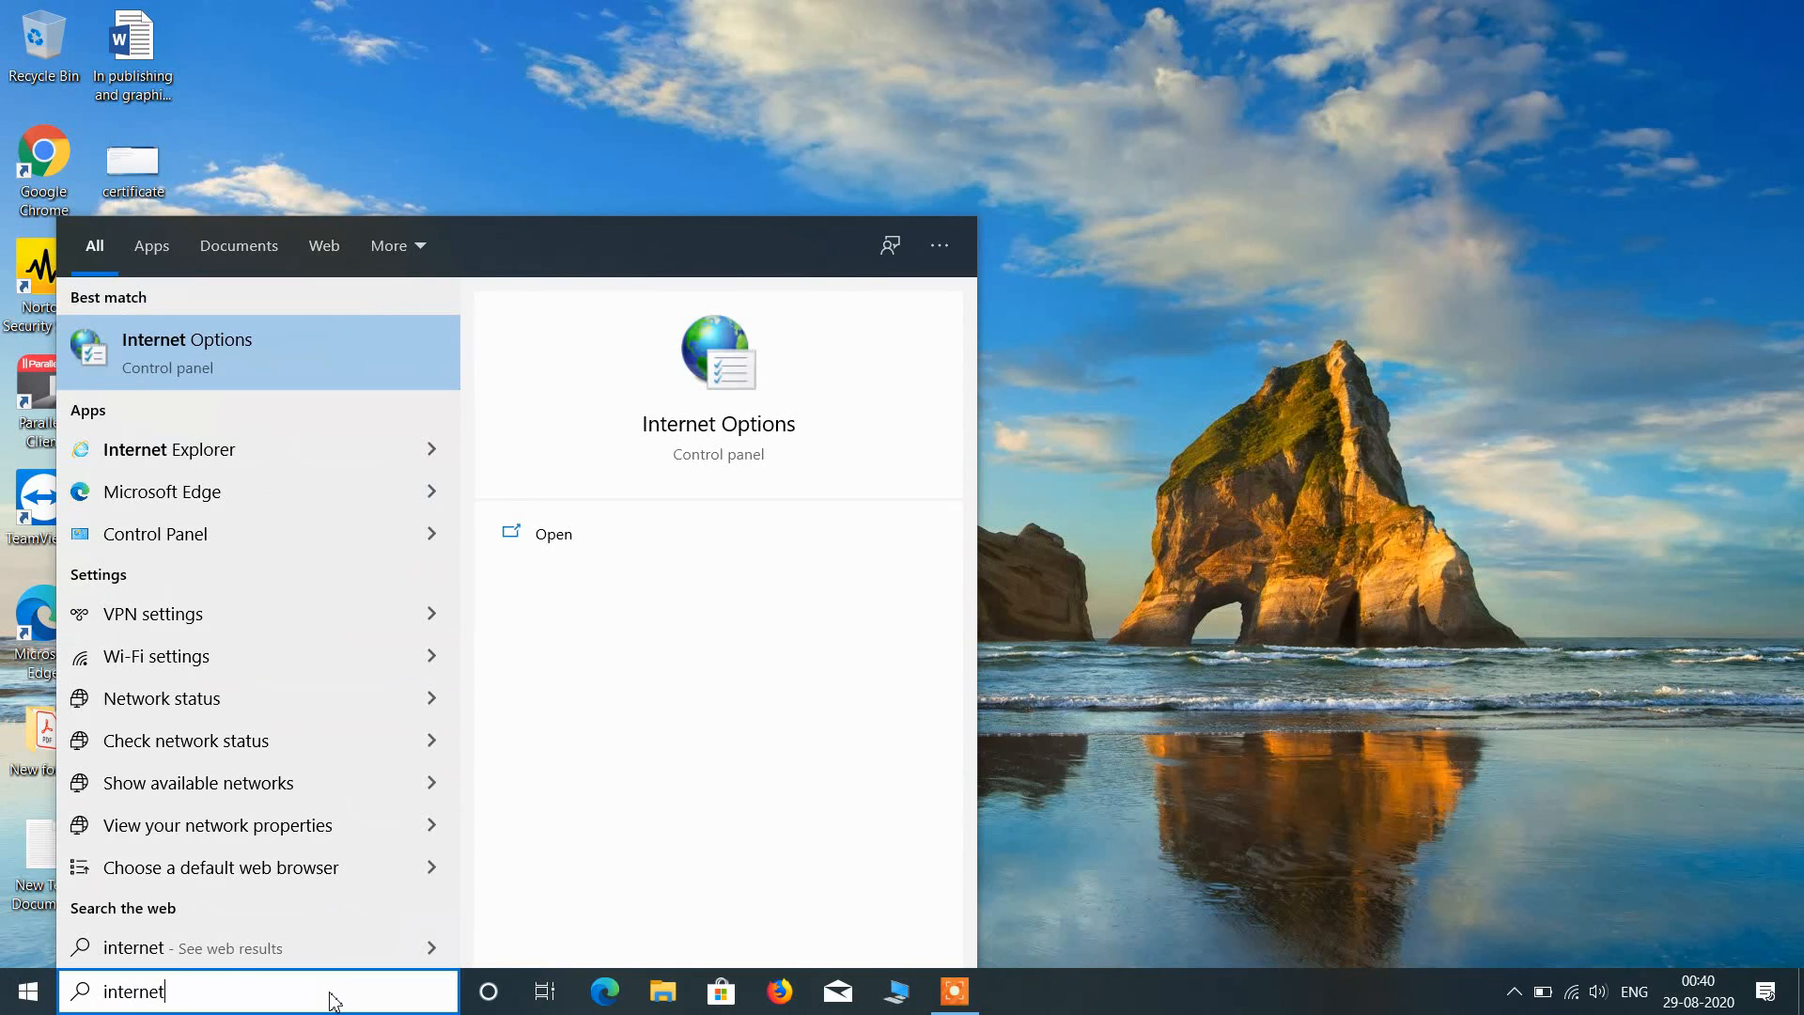
left_click(273, 357)
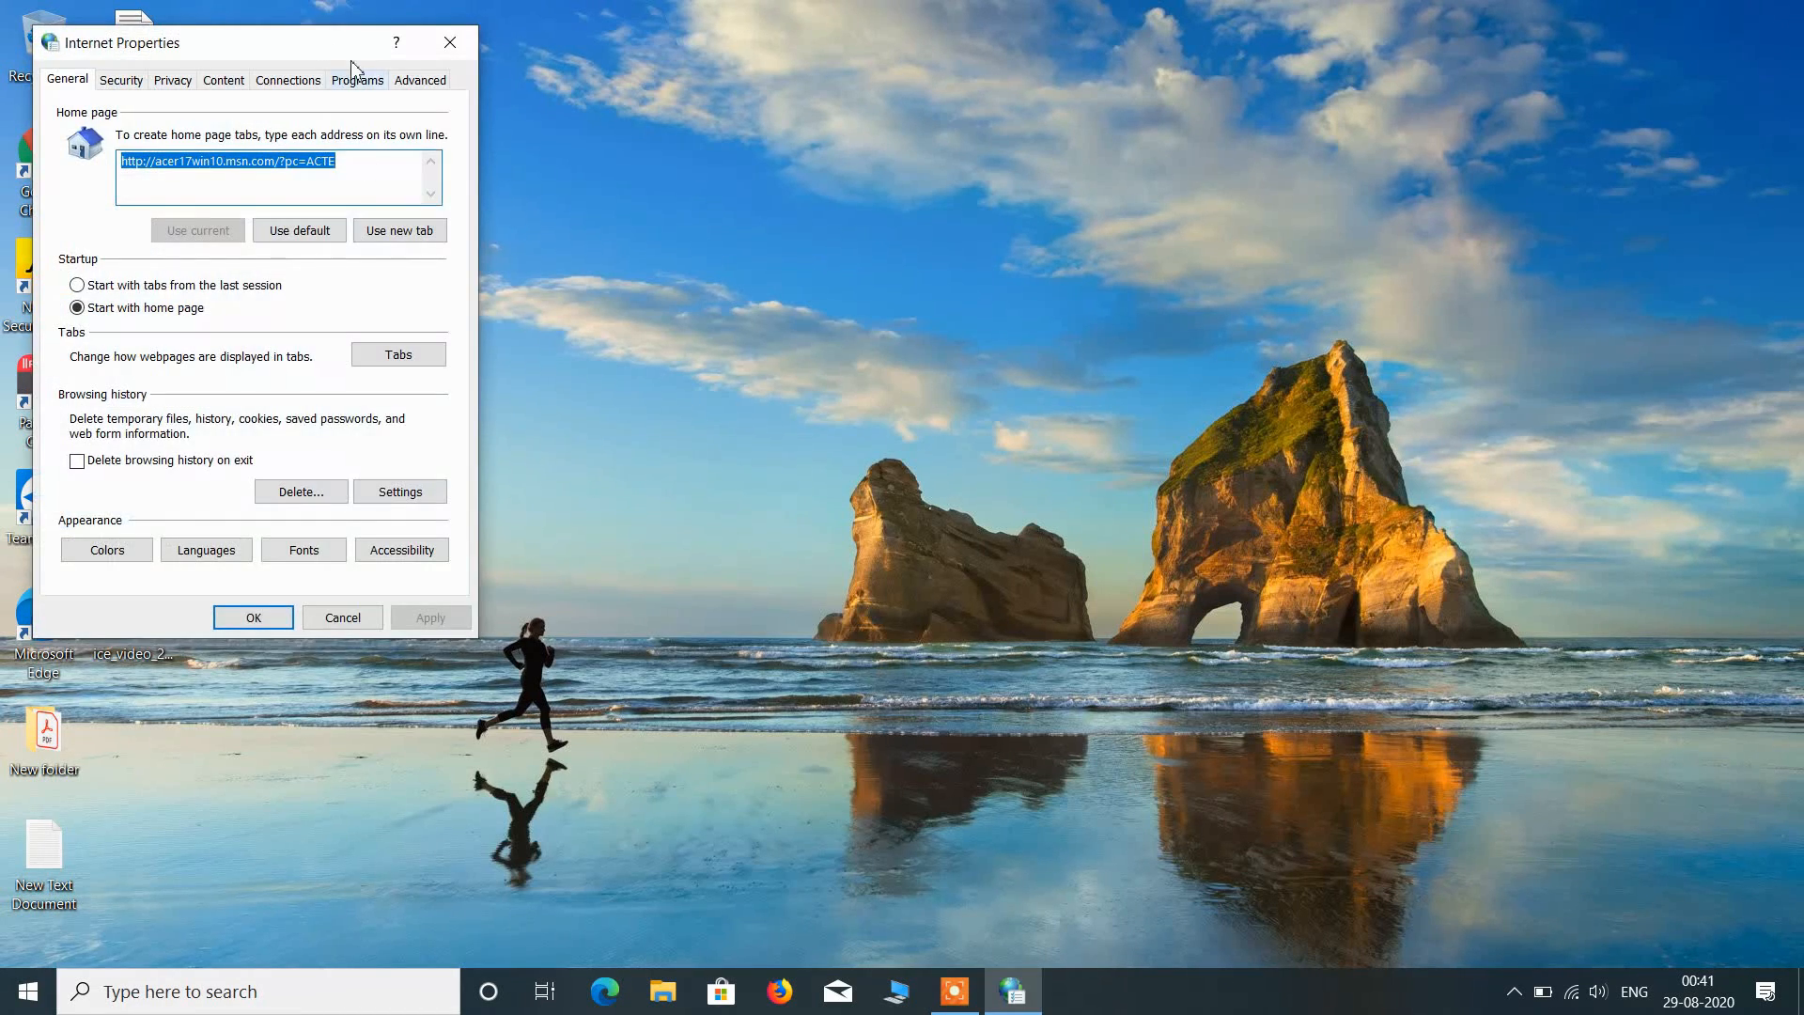
left_click_drag(317, 51, 911, 181)
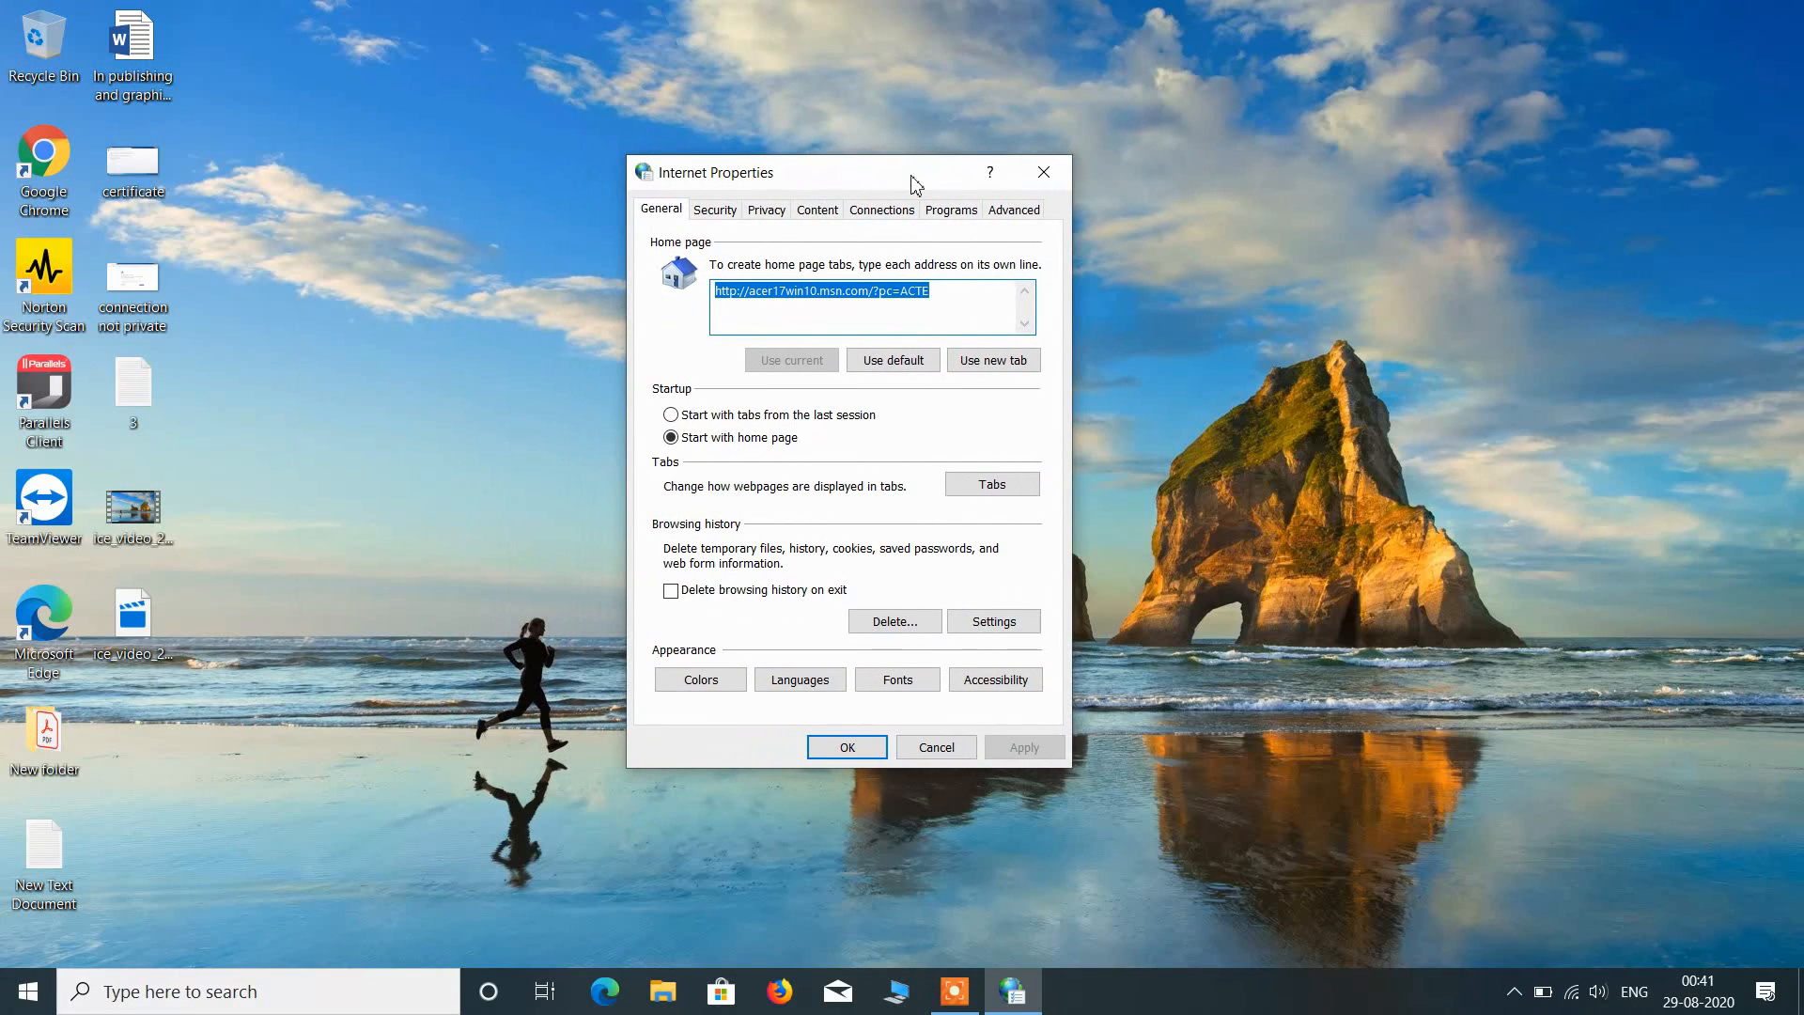
Disable the advanced security checks for publisher's certificate revocation and server certificate revocation, and apply the change.
left_click(1015, 214)
scroll(887, 330, "down", 6)
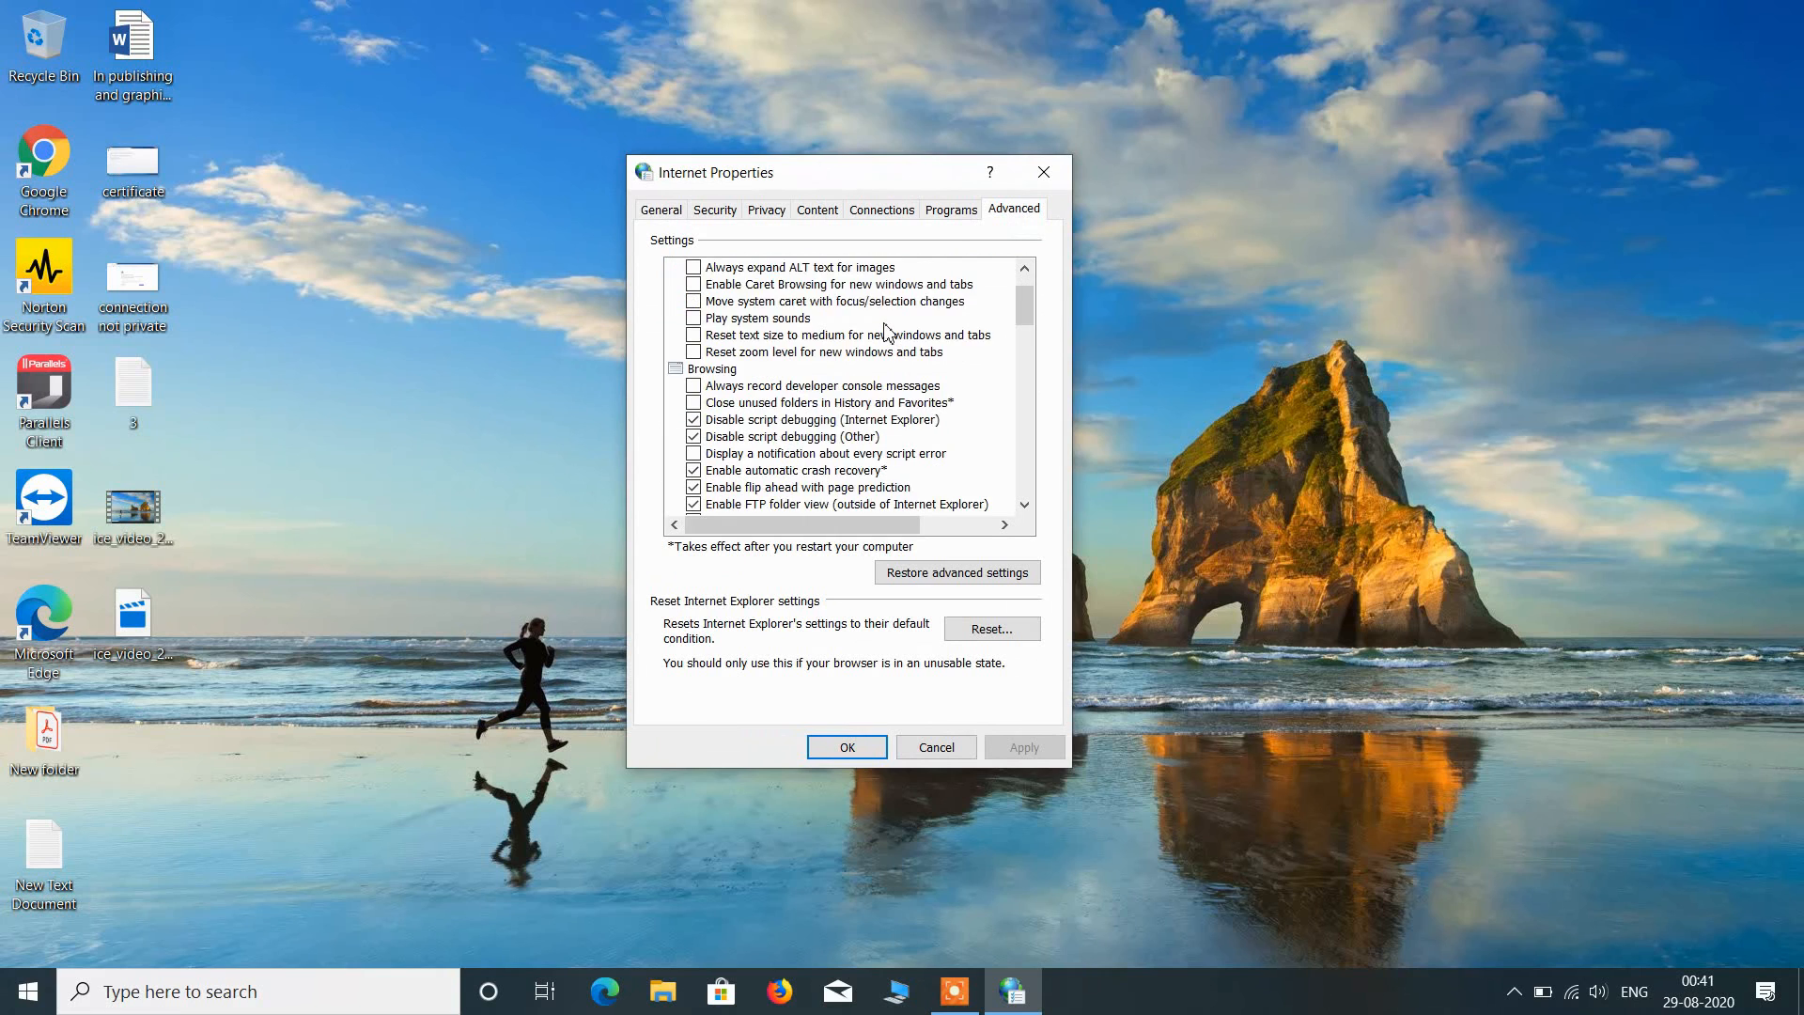
scroll(887, 330, "down", 10)
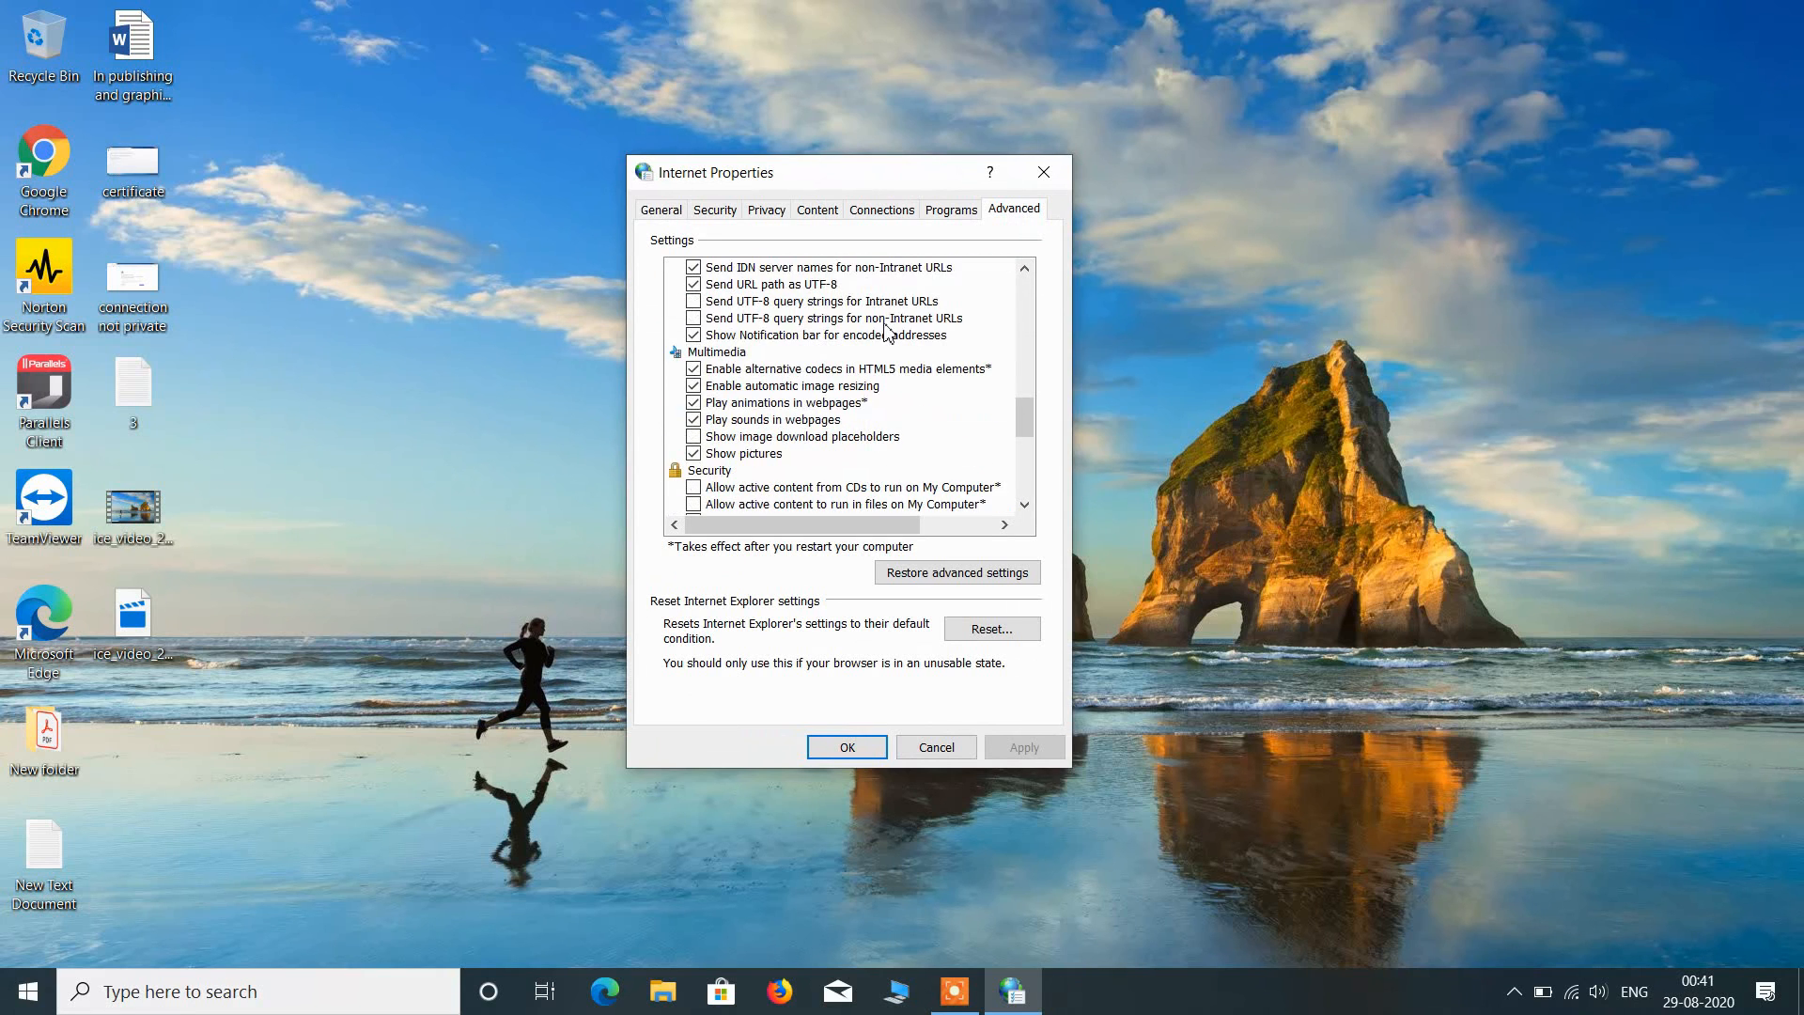
scroll(887, 330, "down", 3)
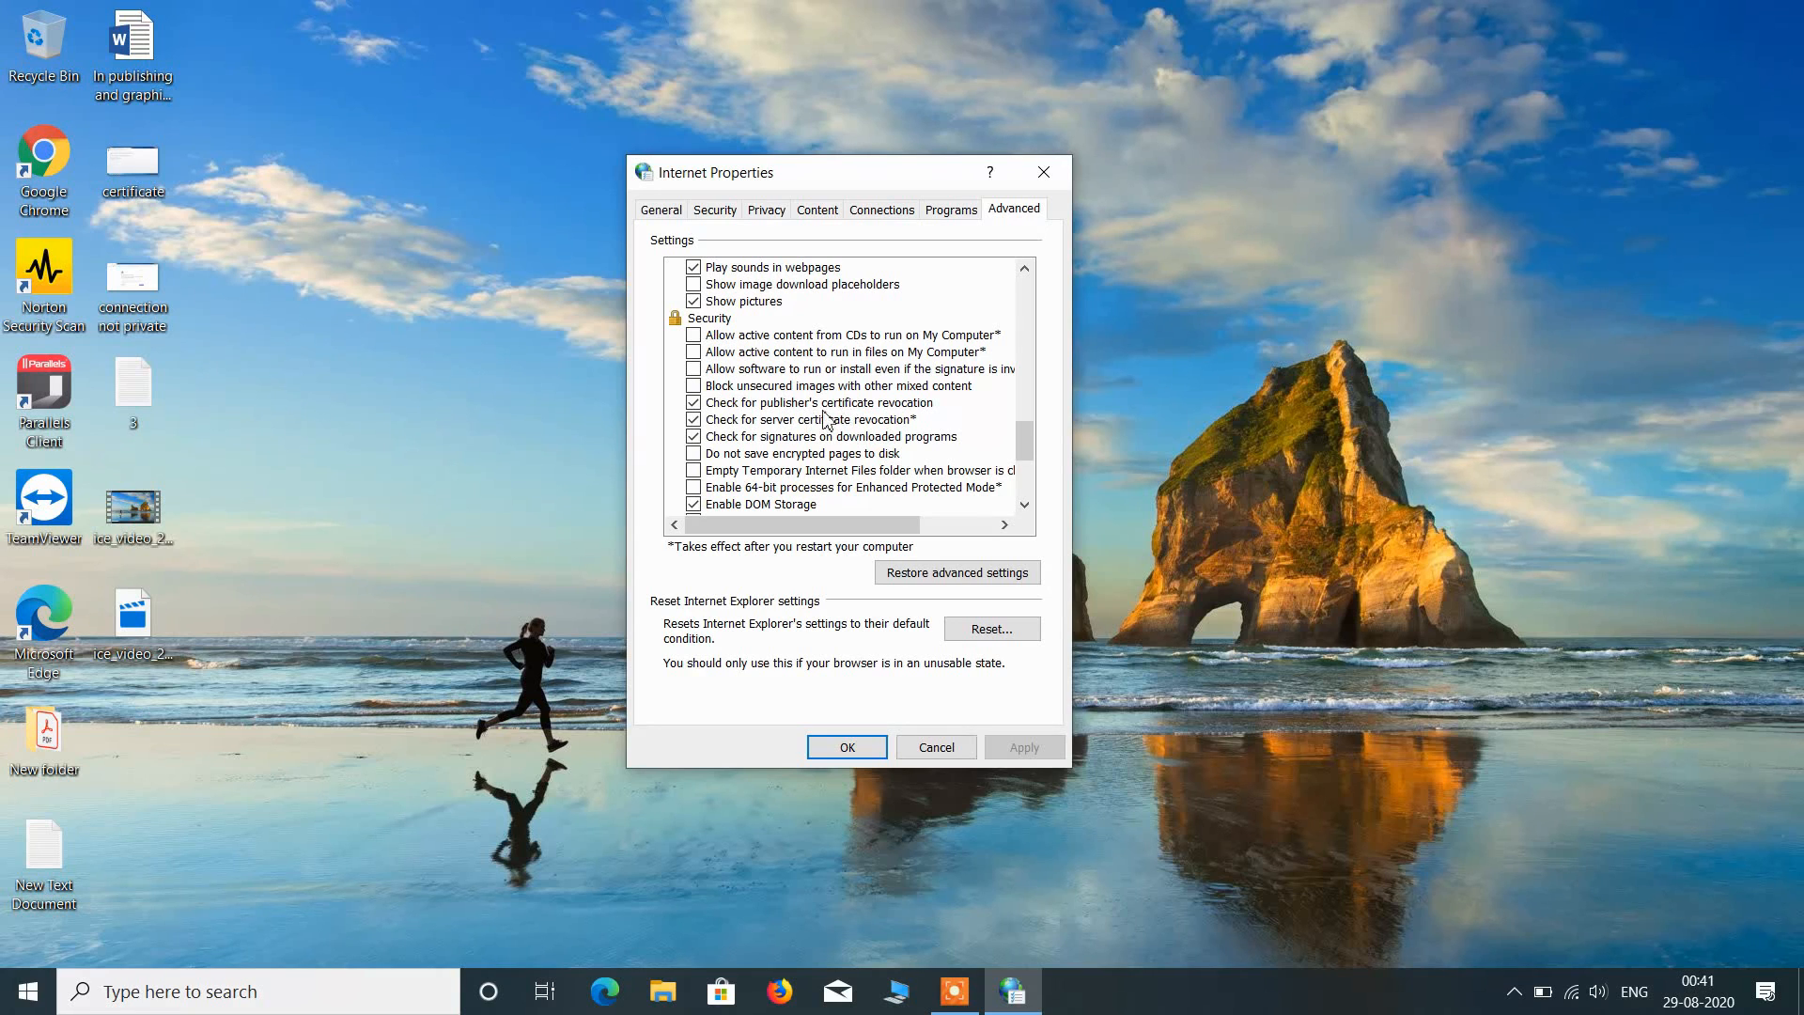
left_click(700, 425)
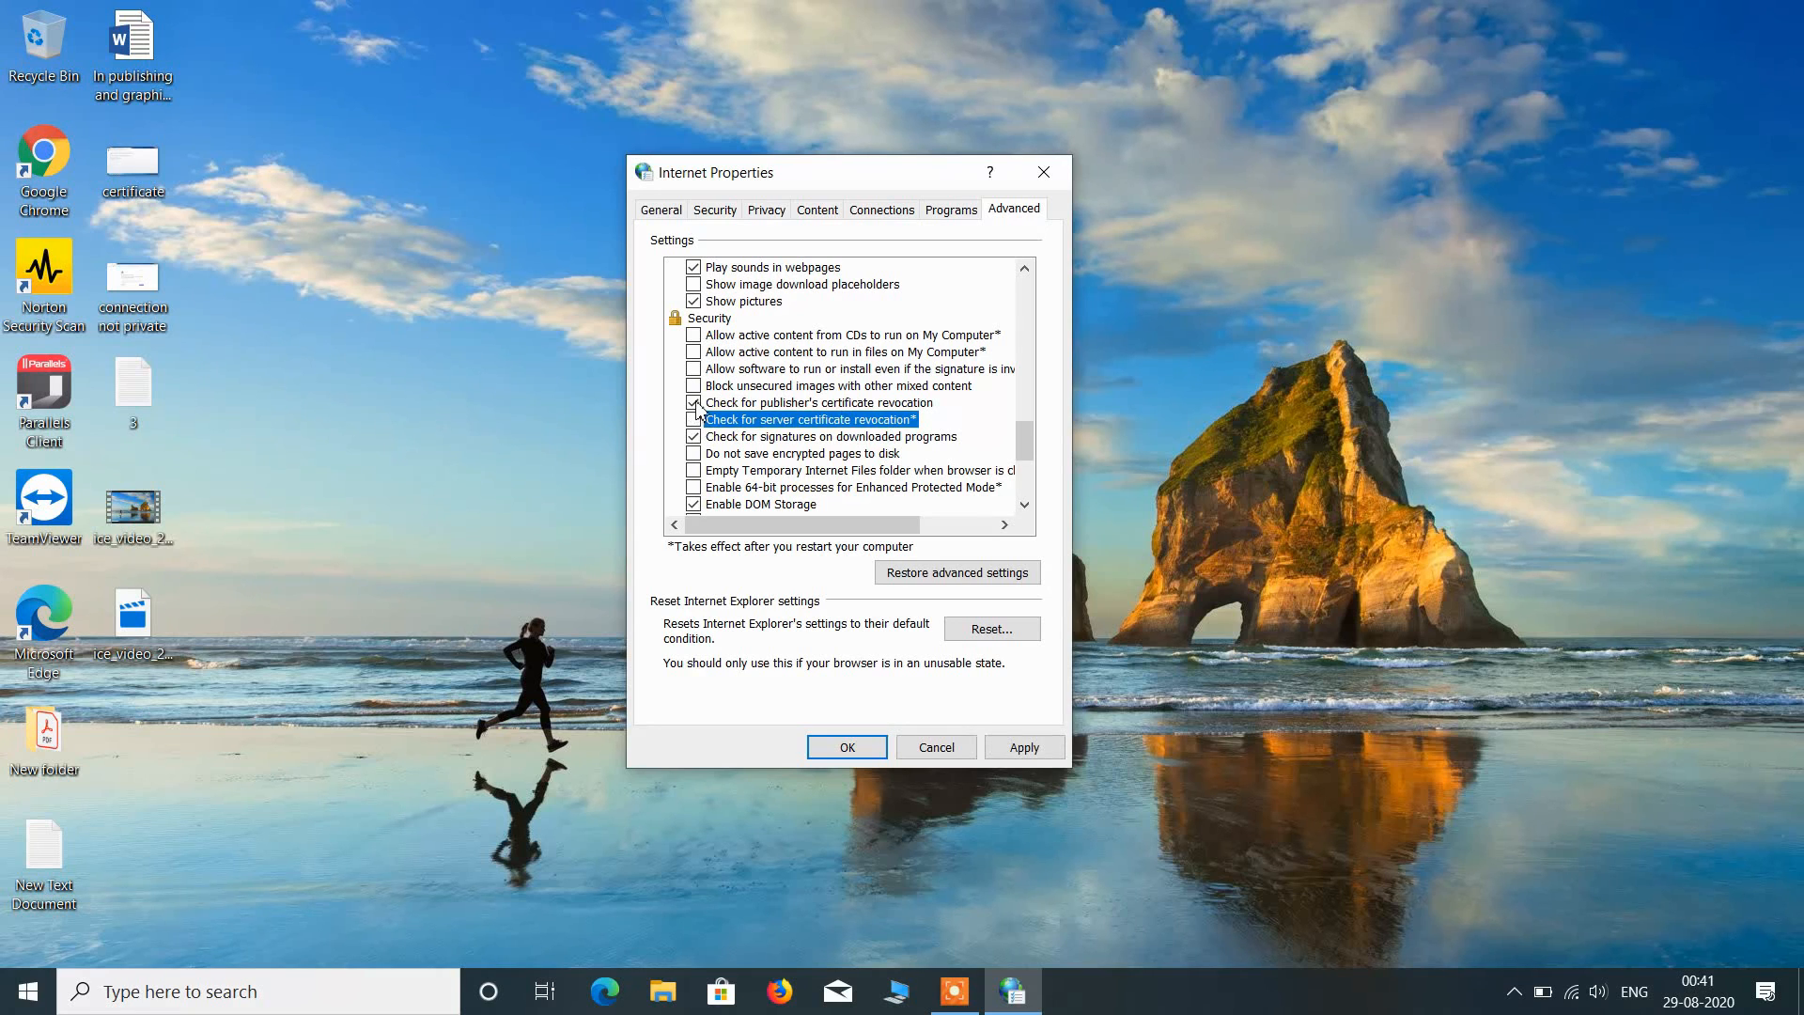
left_click(697, 404)
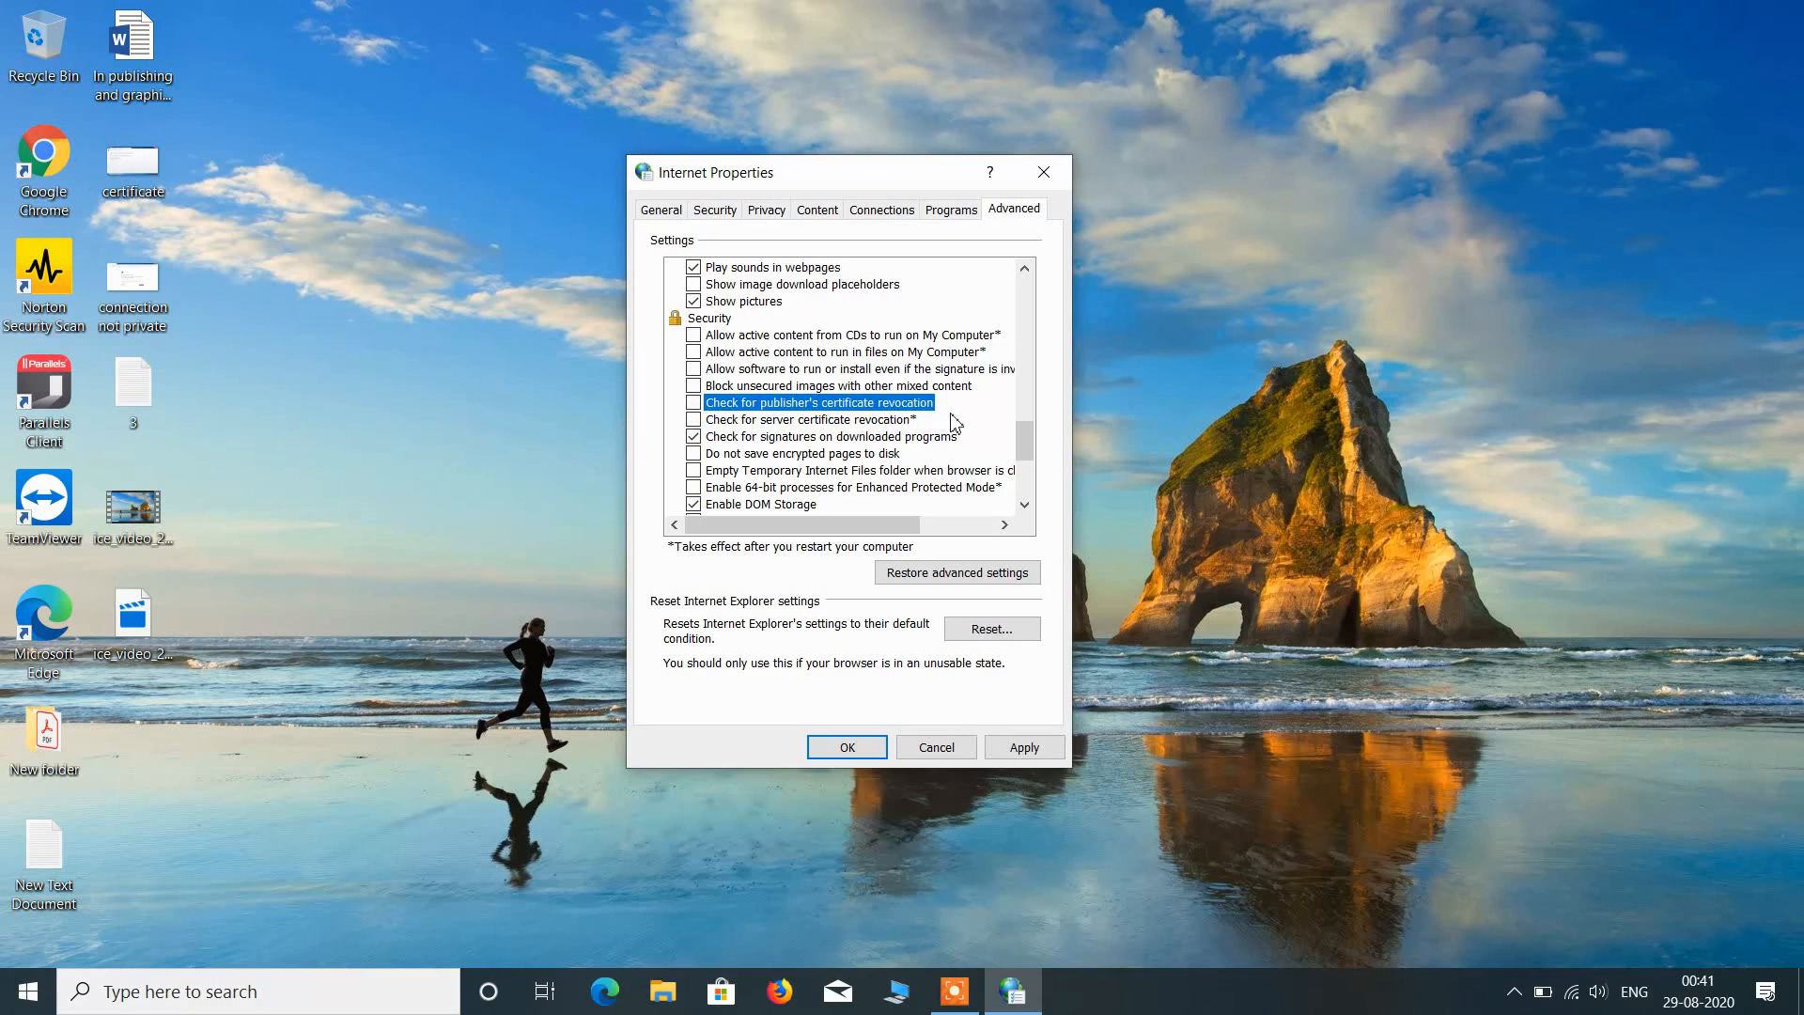
scroll(955, 423, "down", 2)
scroll(955, 423, "down", 2)
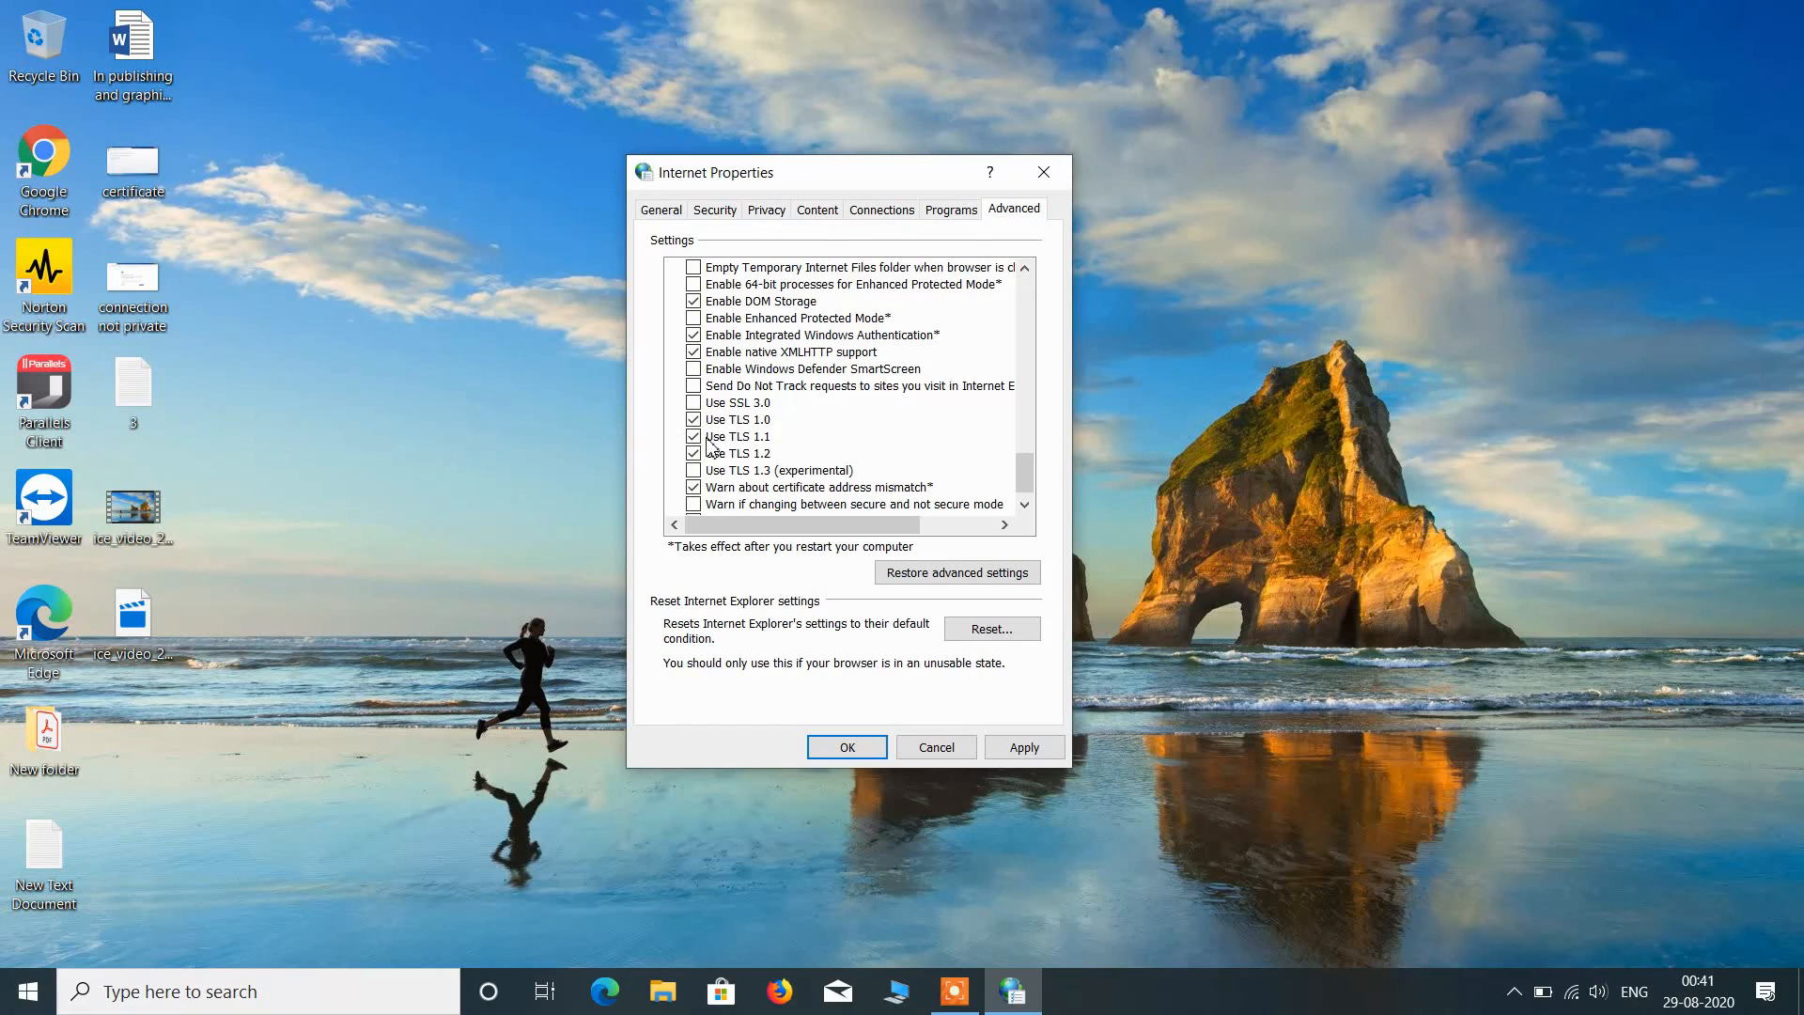
left_click(1018, 749)
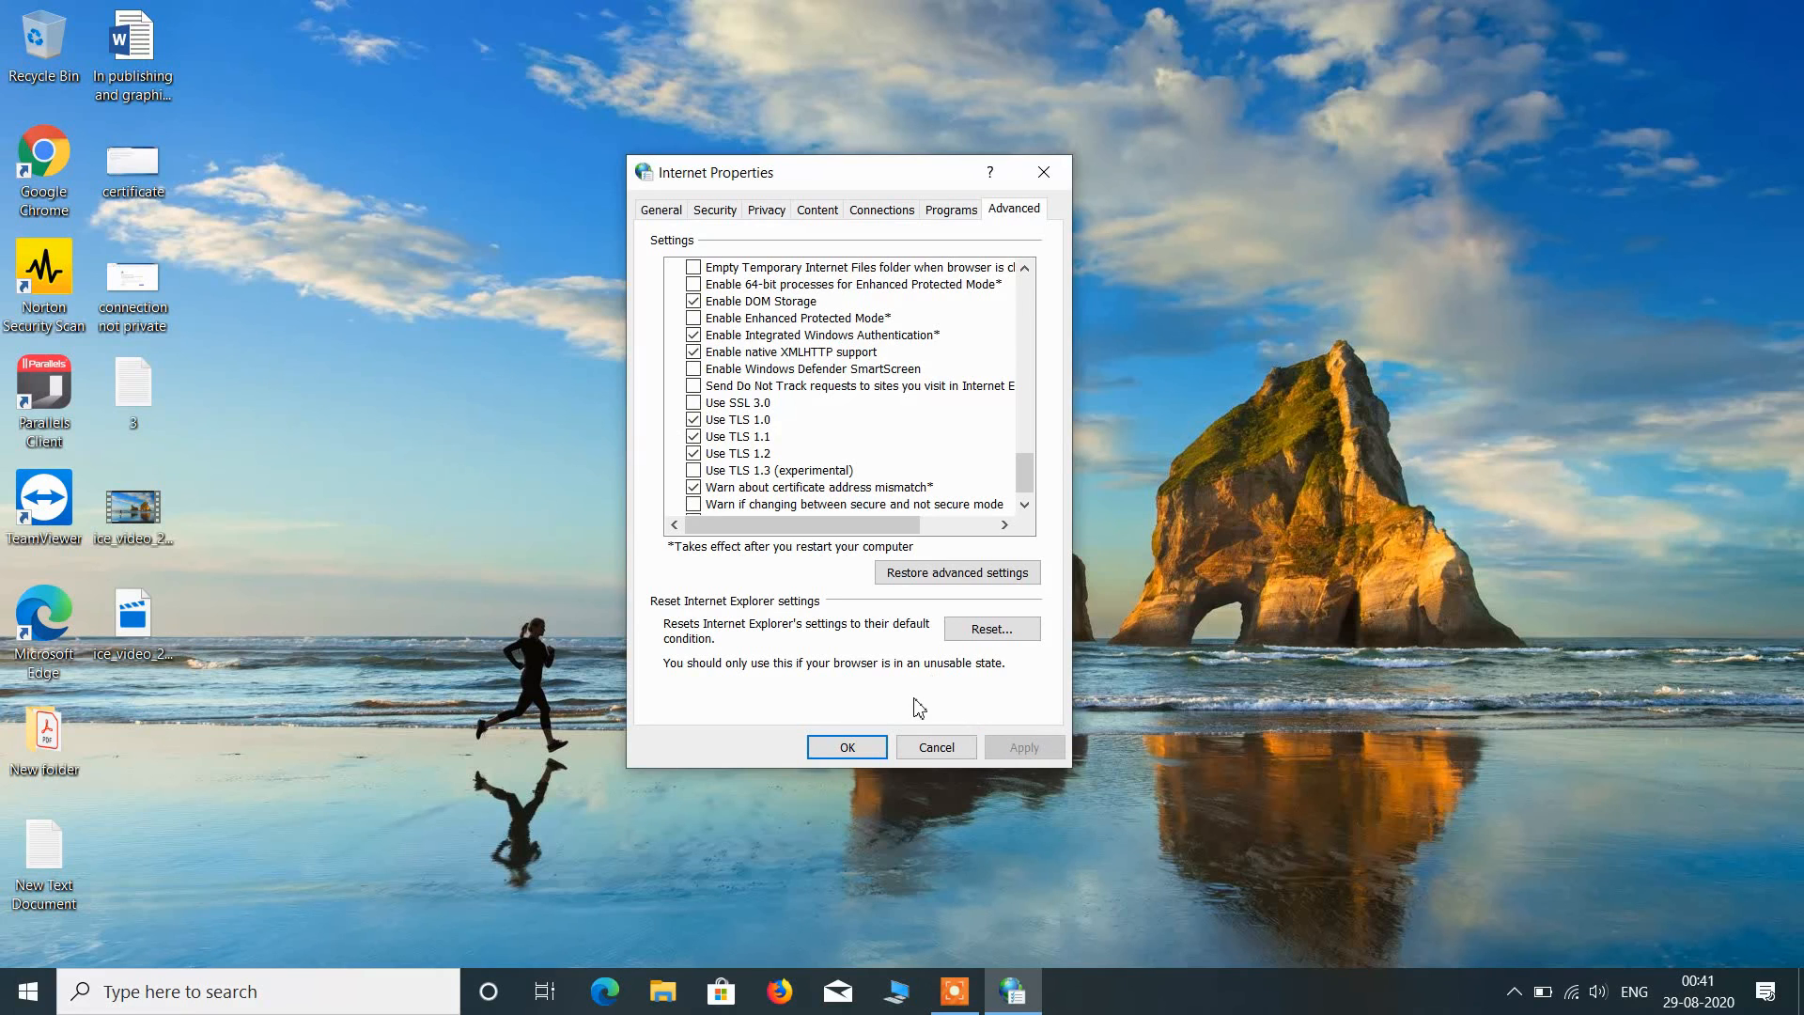
Raise the Internet zone's security level to High and return it to Medium-high.
left_click(719, 212)
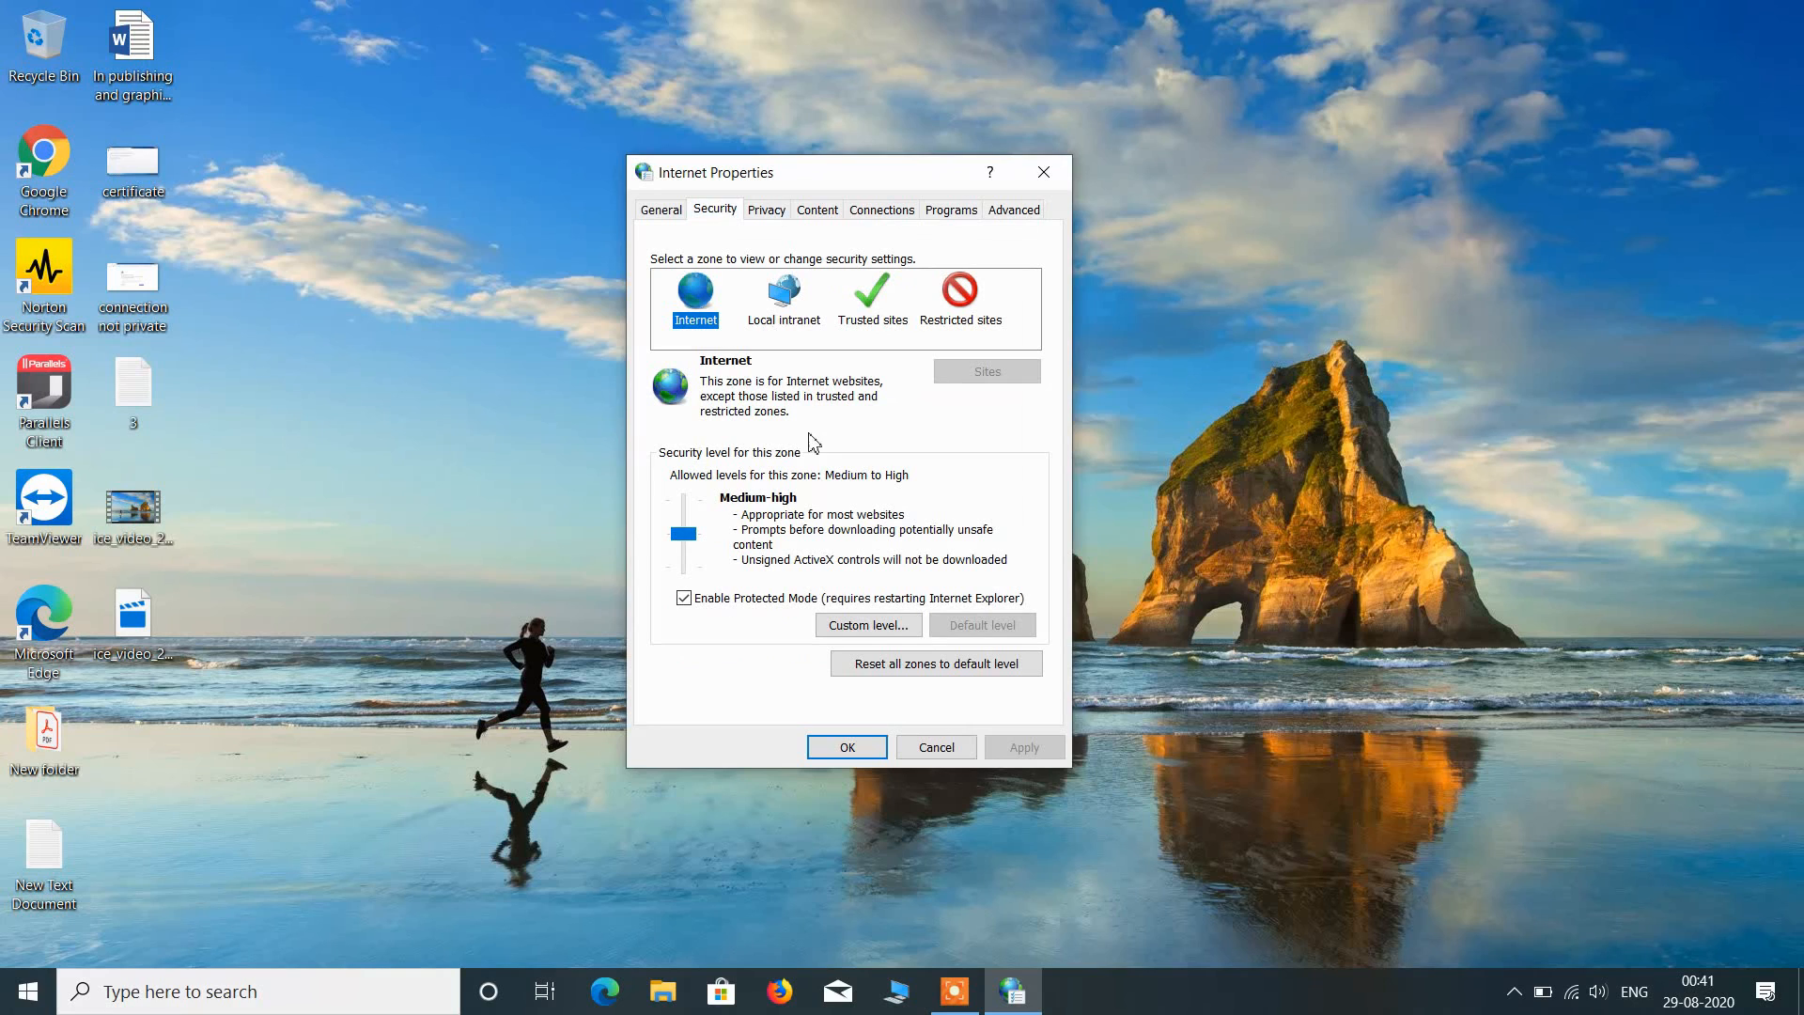
left_click(689, 536)
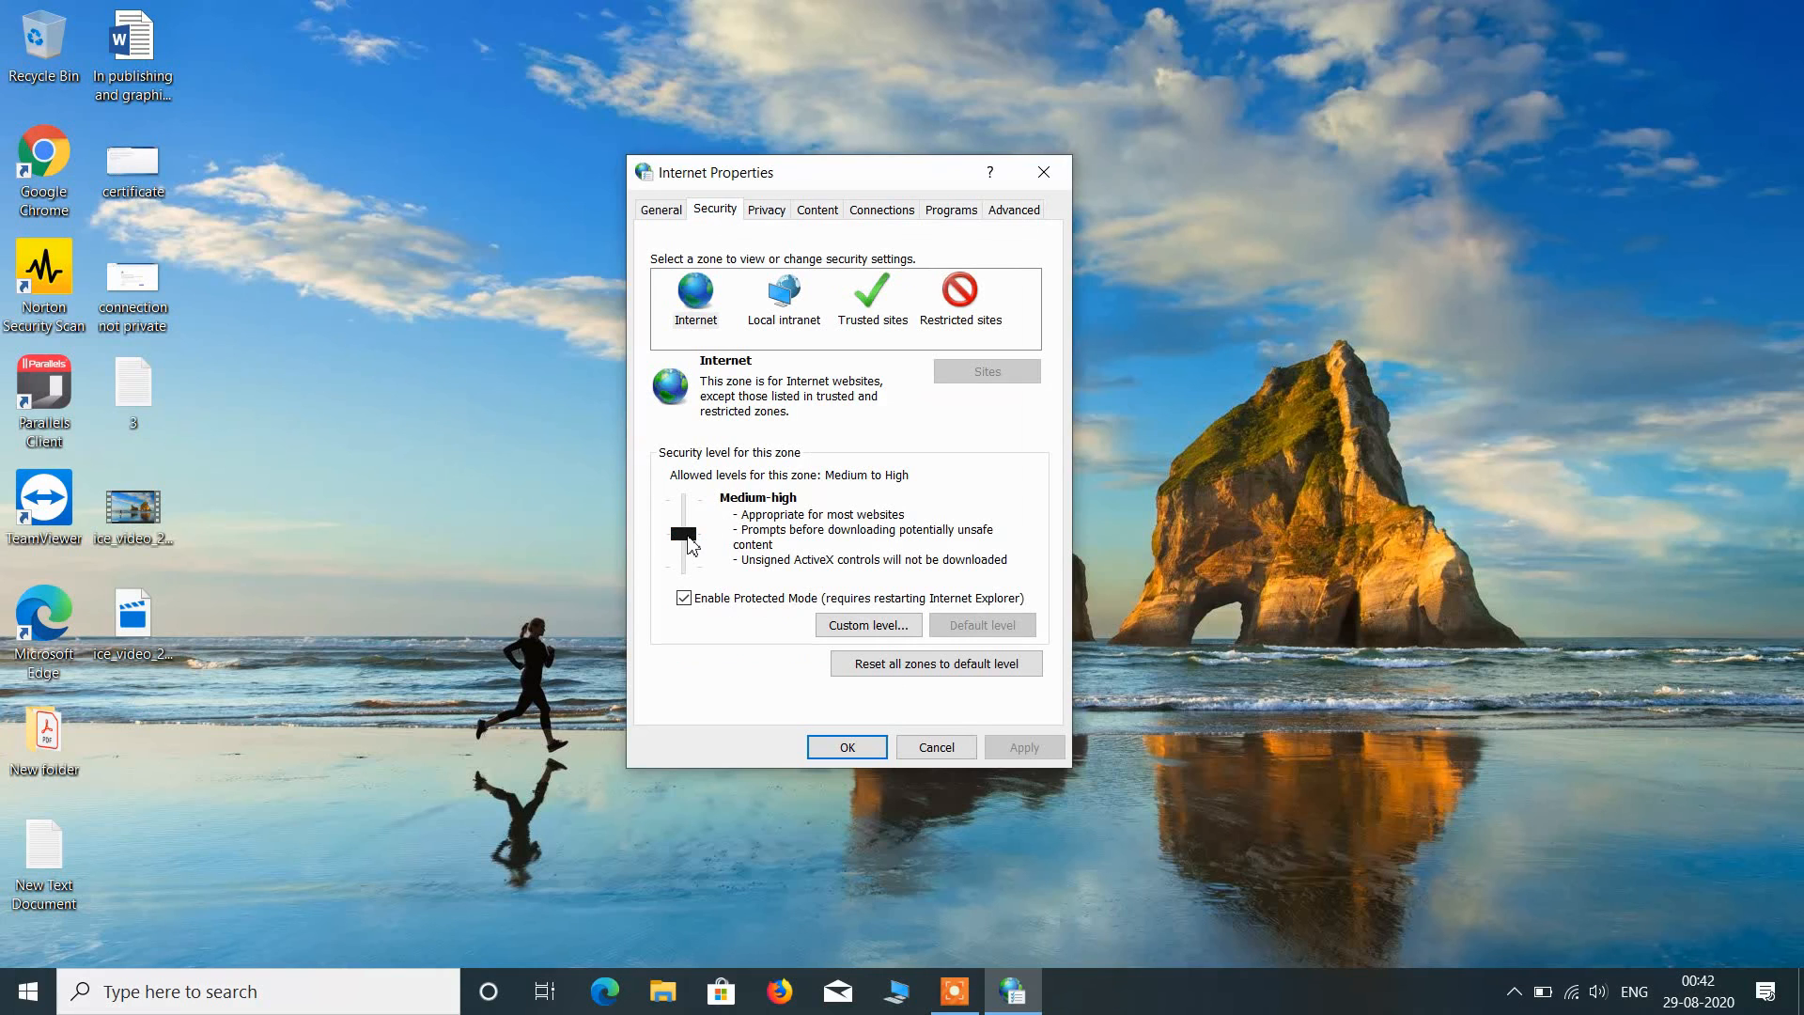
left_click_drag(691, 543, 694, 508)
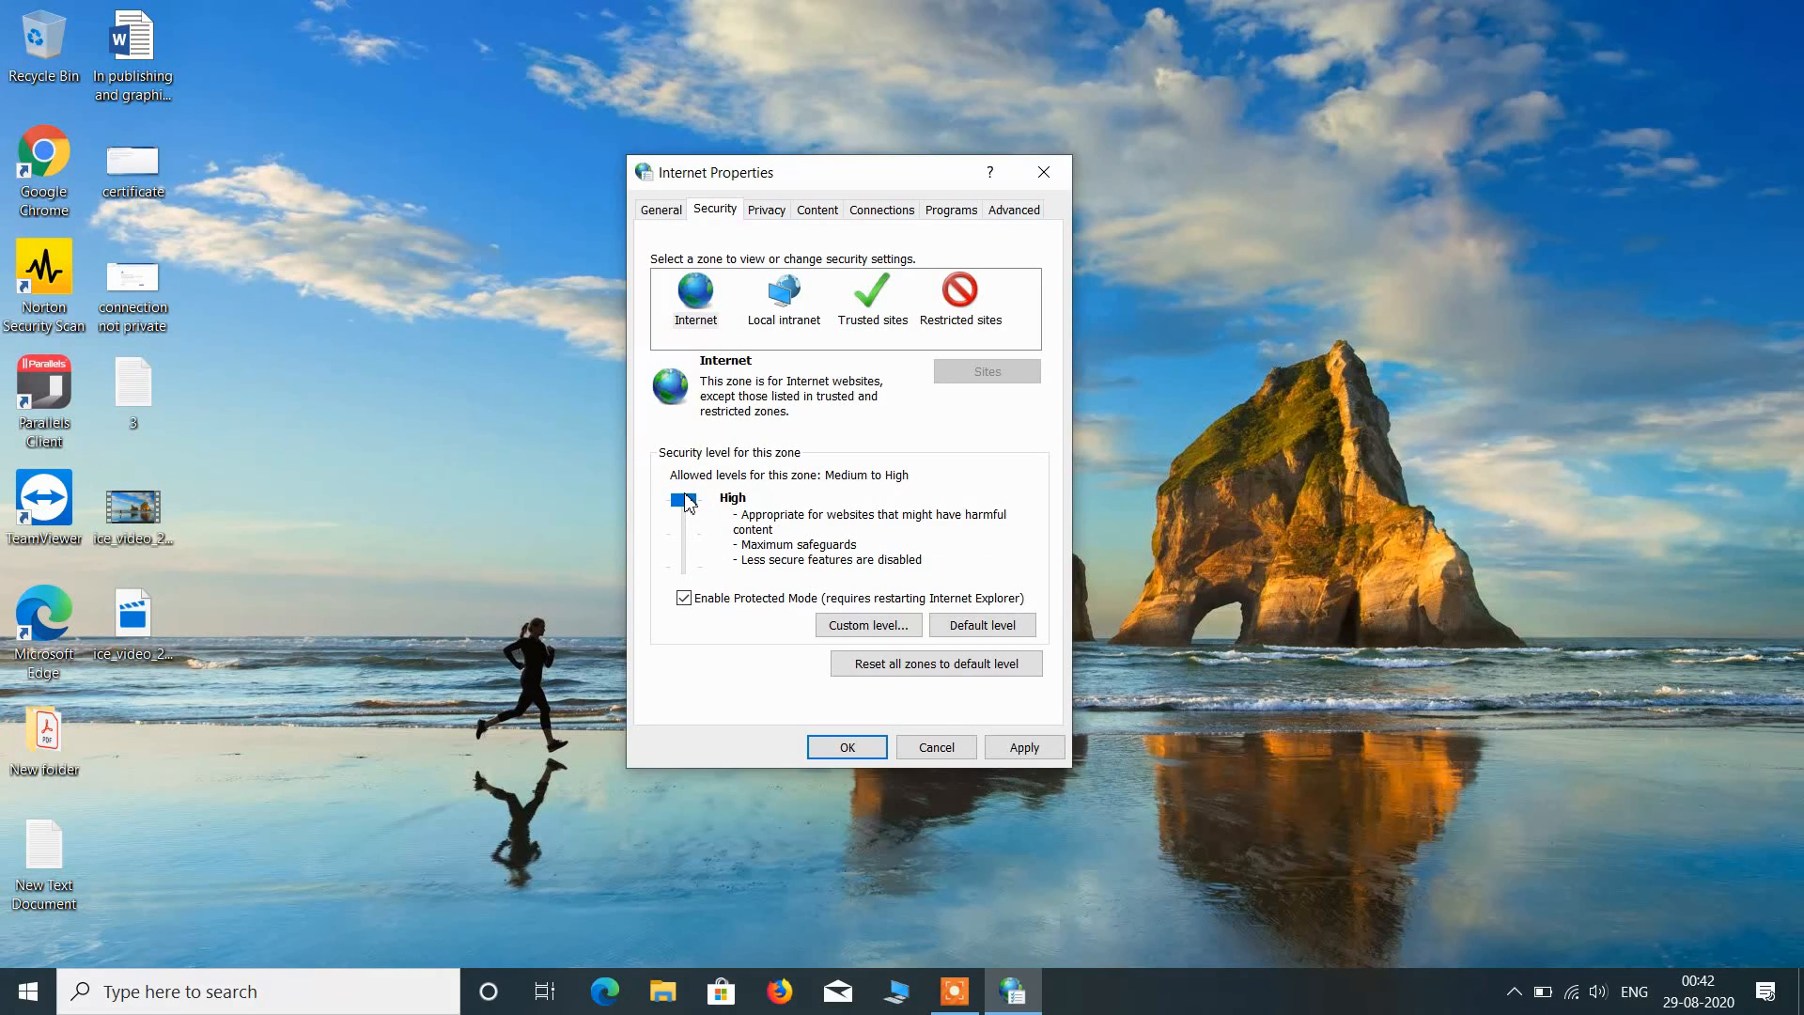
left_click_drag(687, 504, 686, 534)
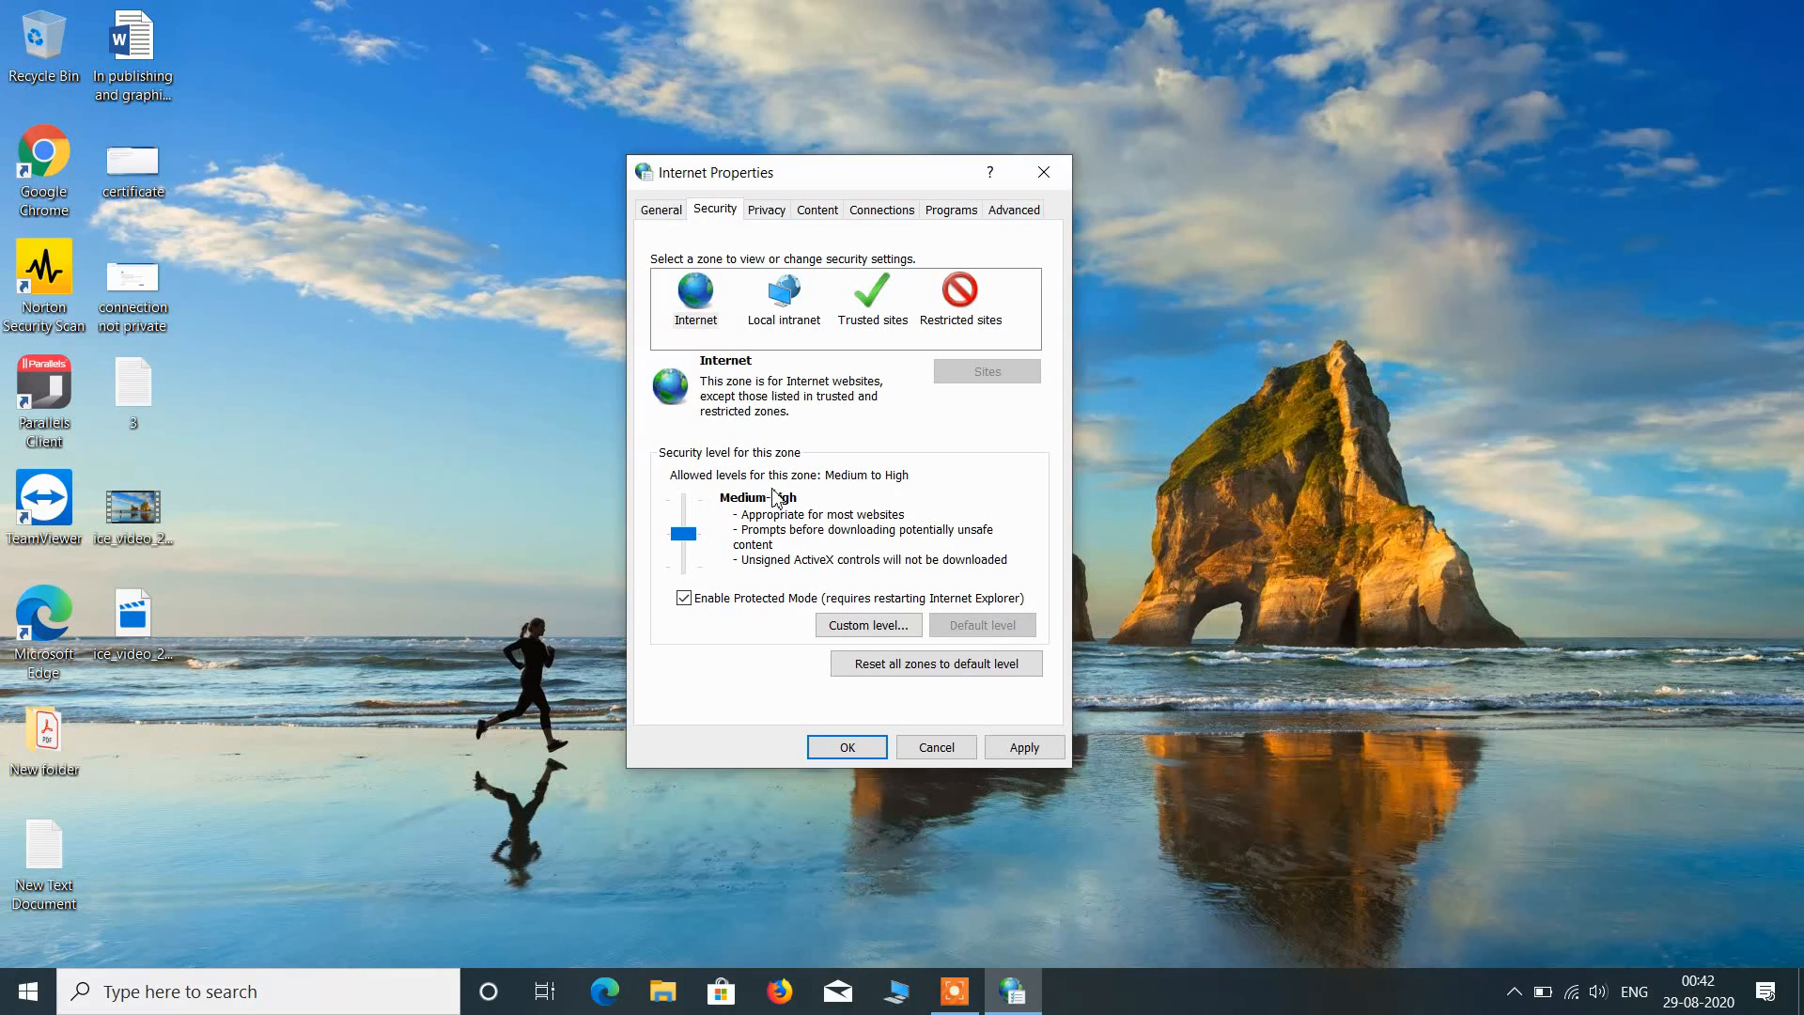
left_click(873, 320)
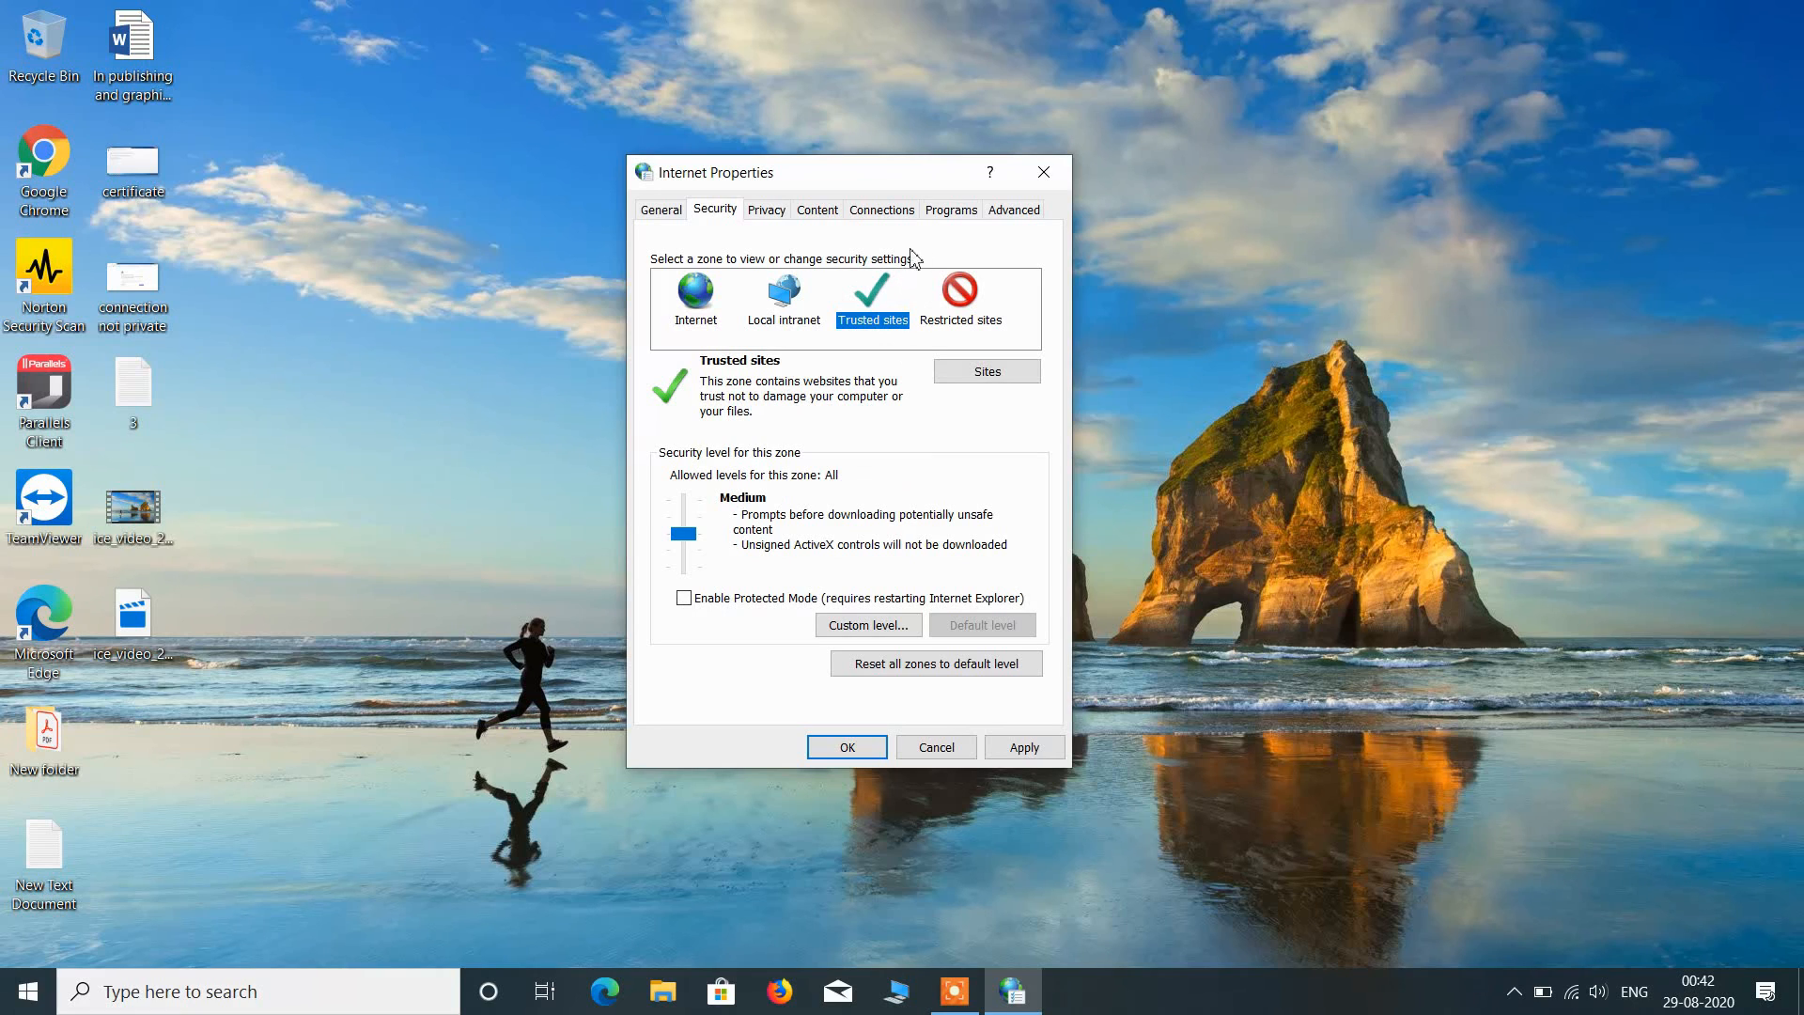
left_click(987, 372)
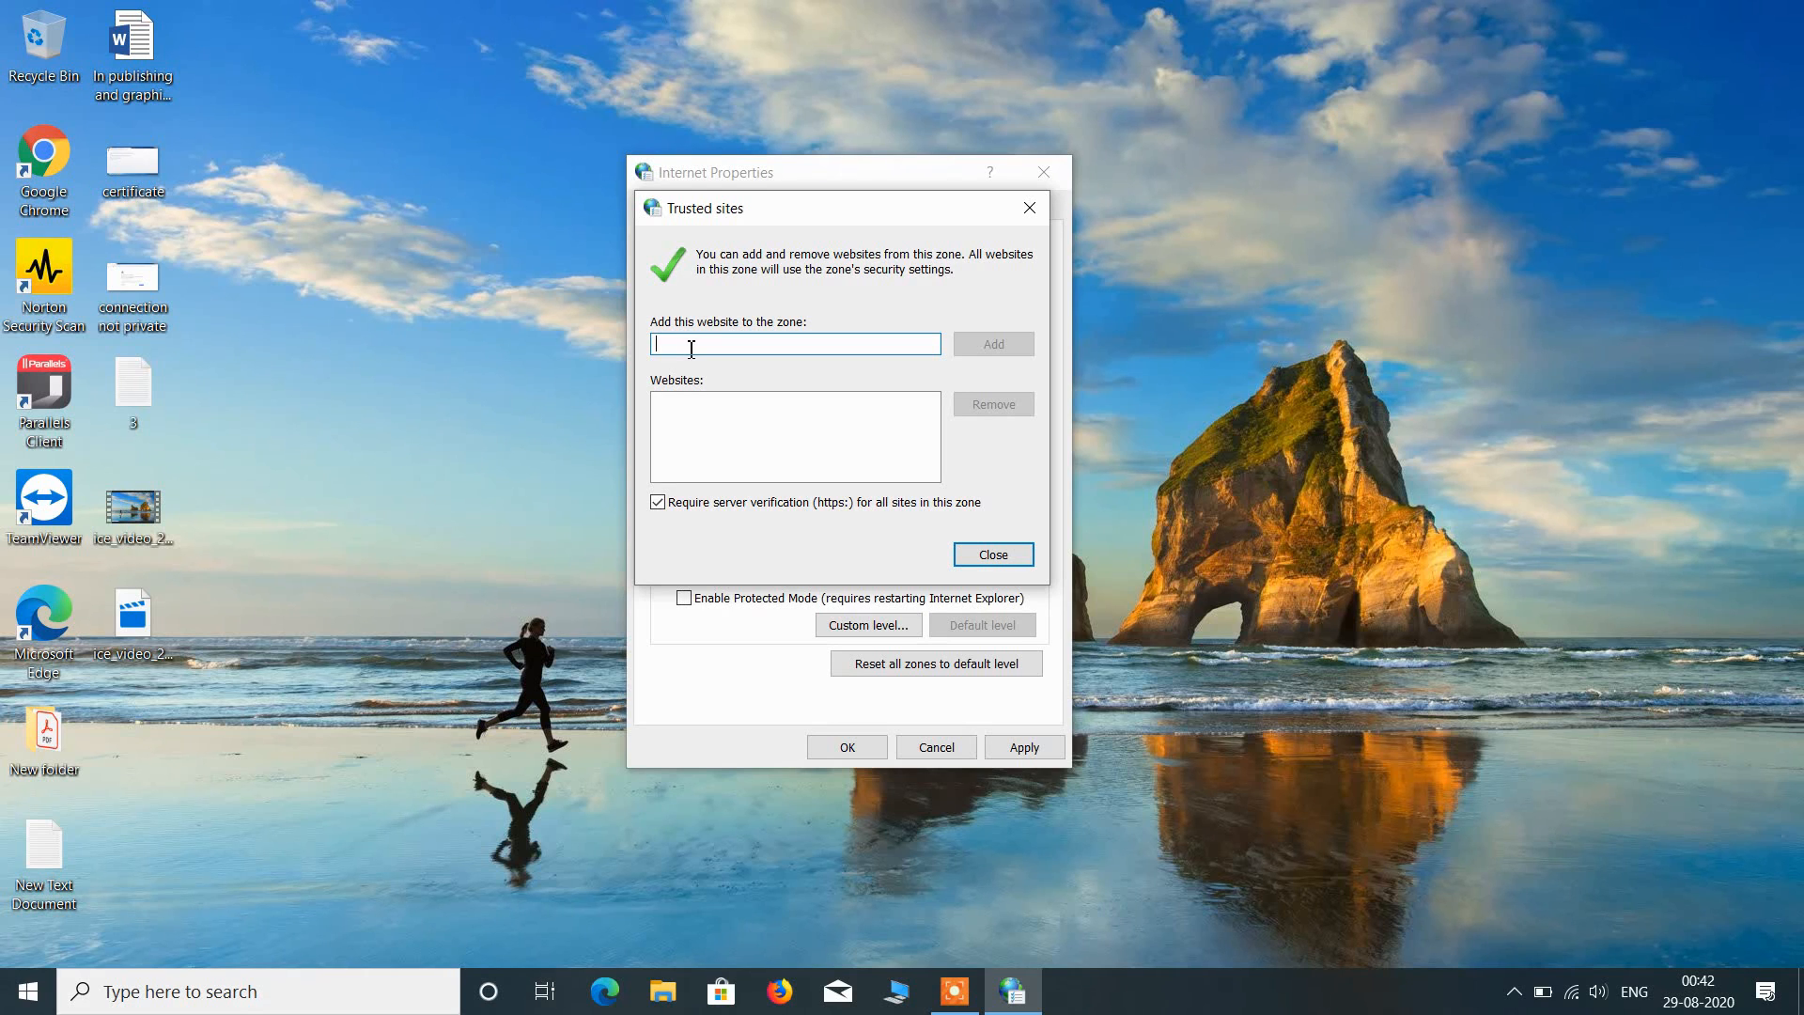
type("http")
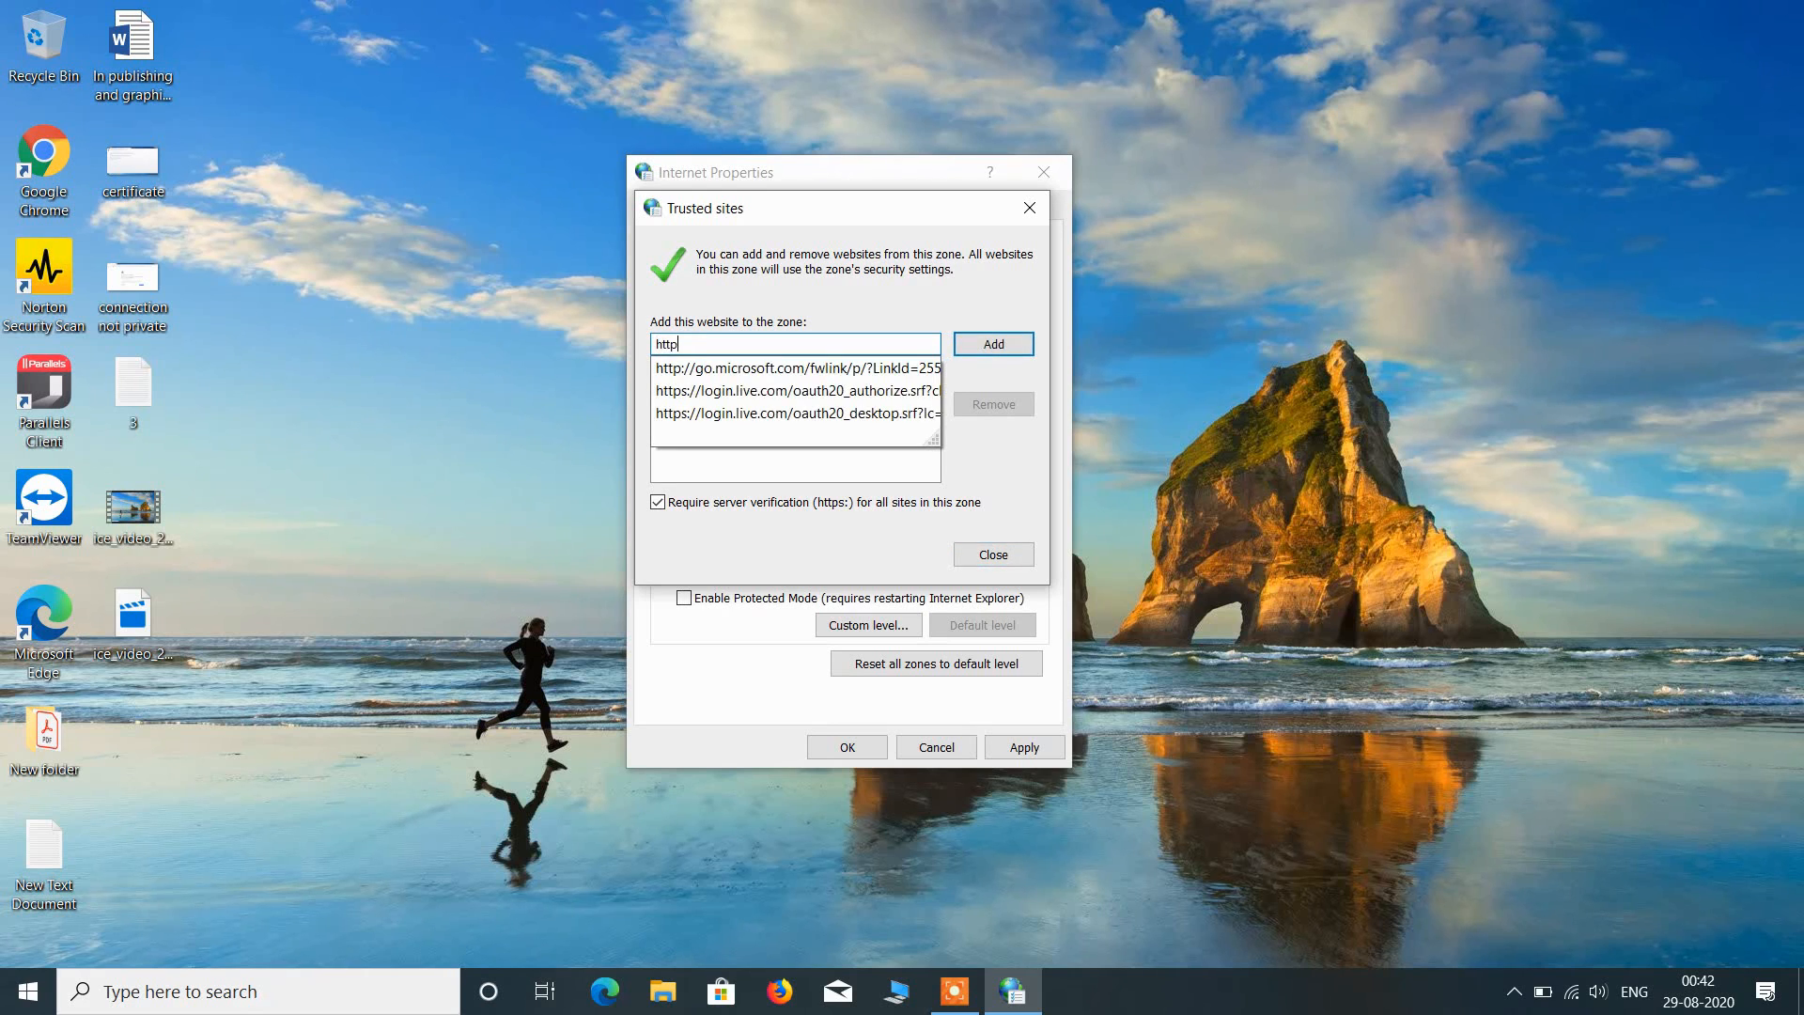
type("s://")
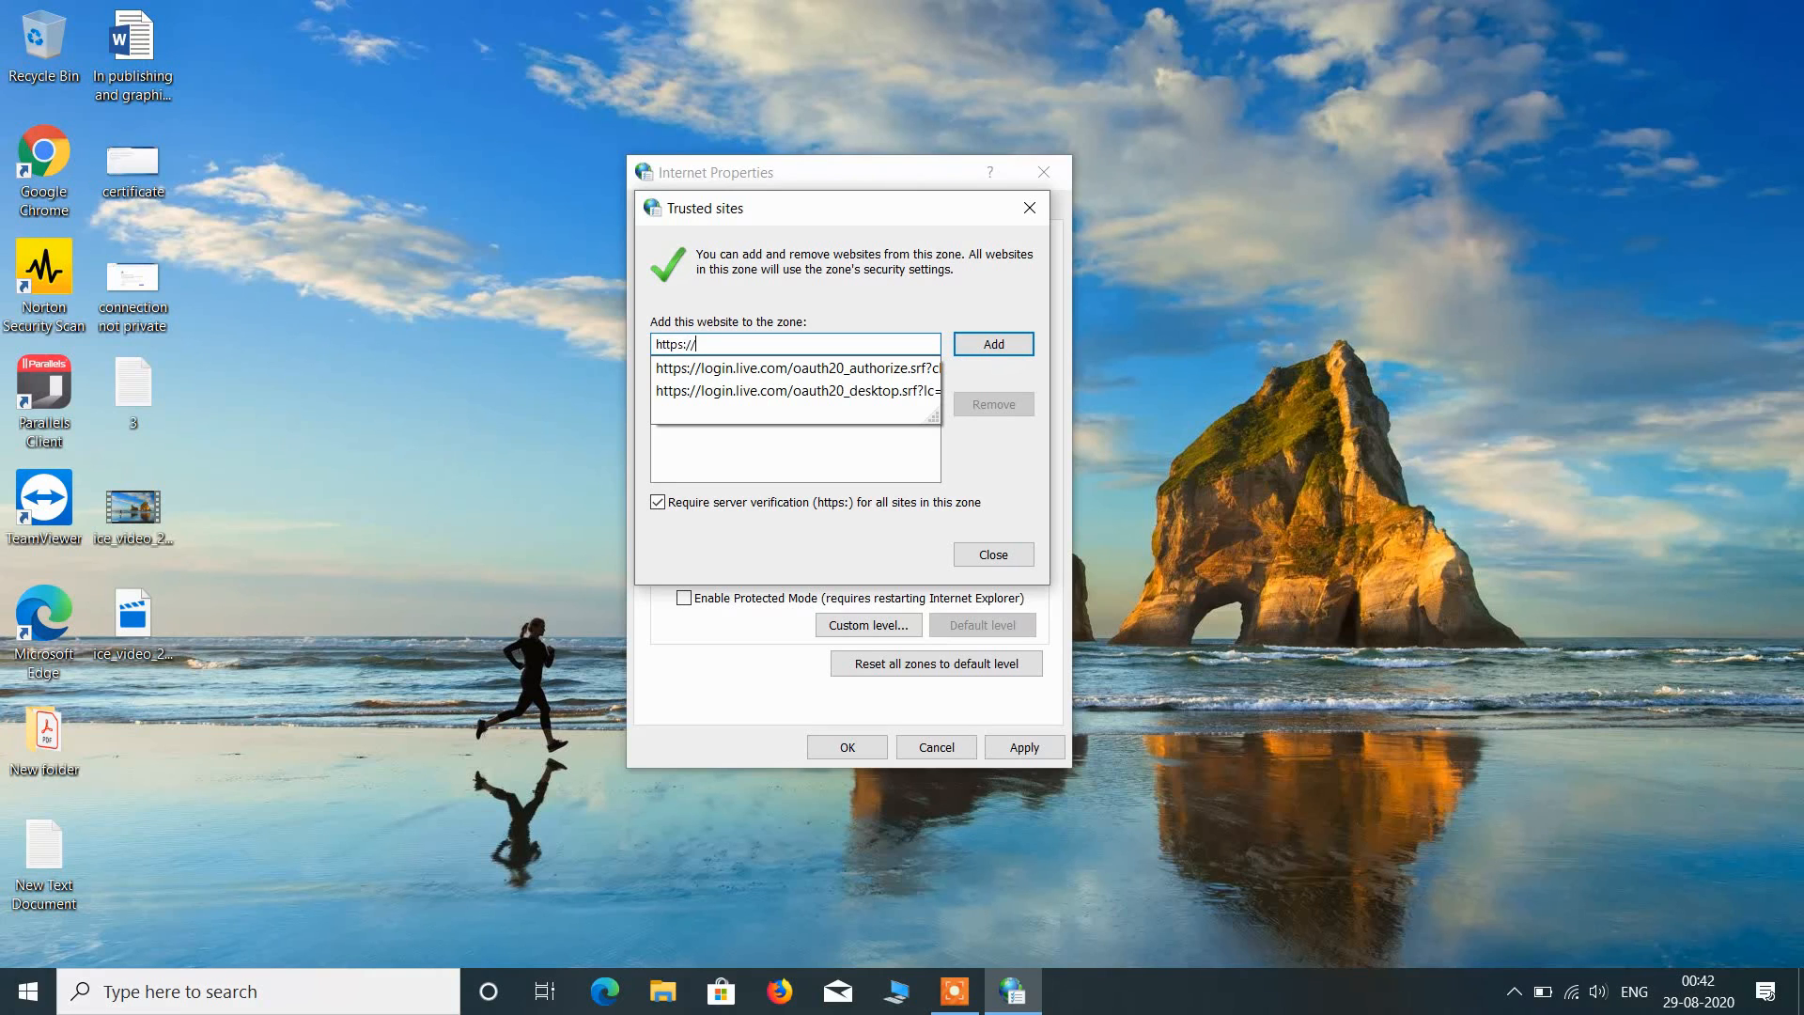
type("www.google.com")
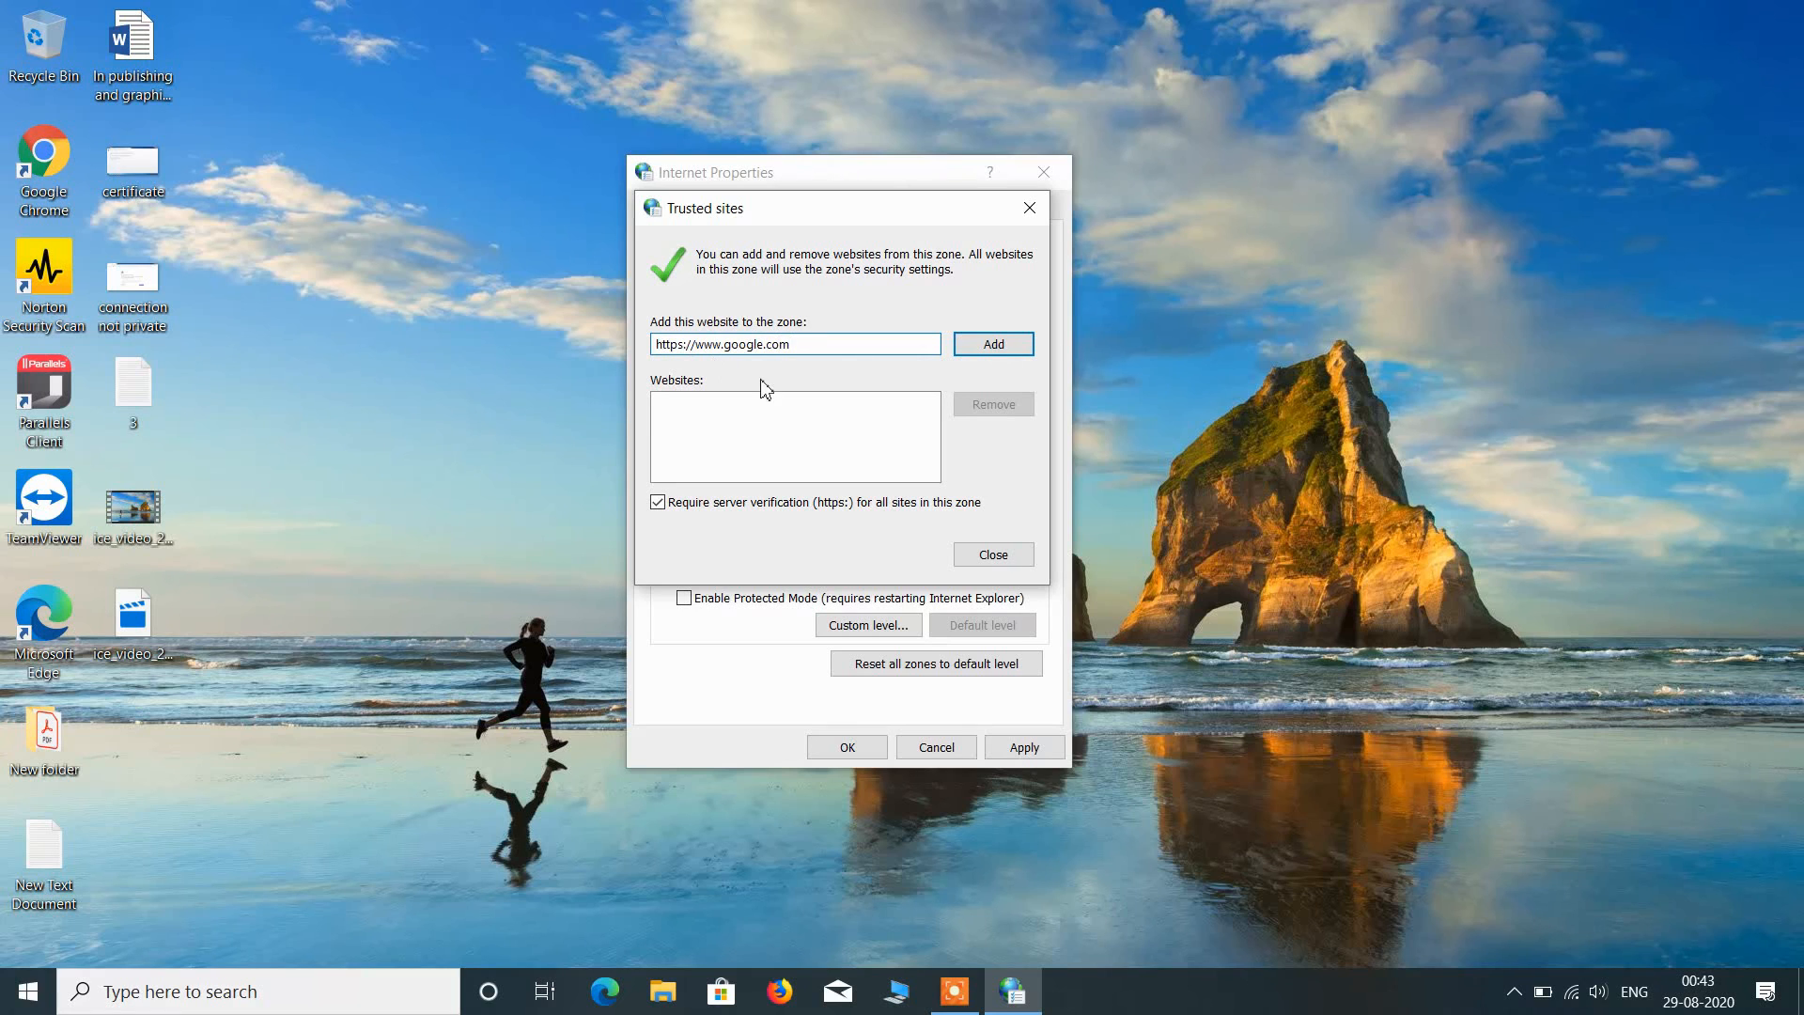
left_click(984, 355)
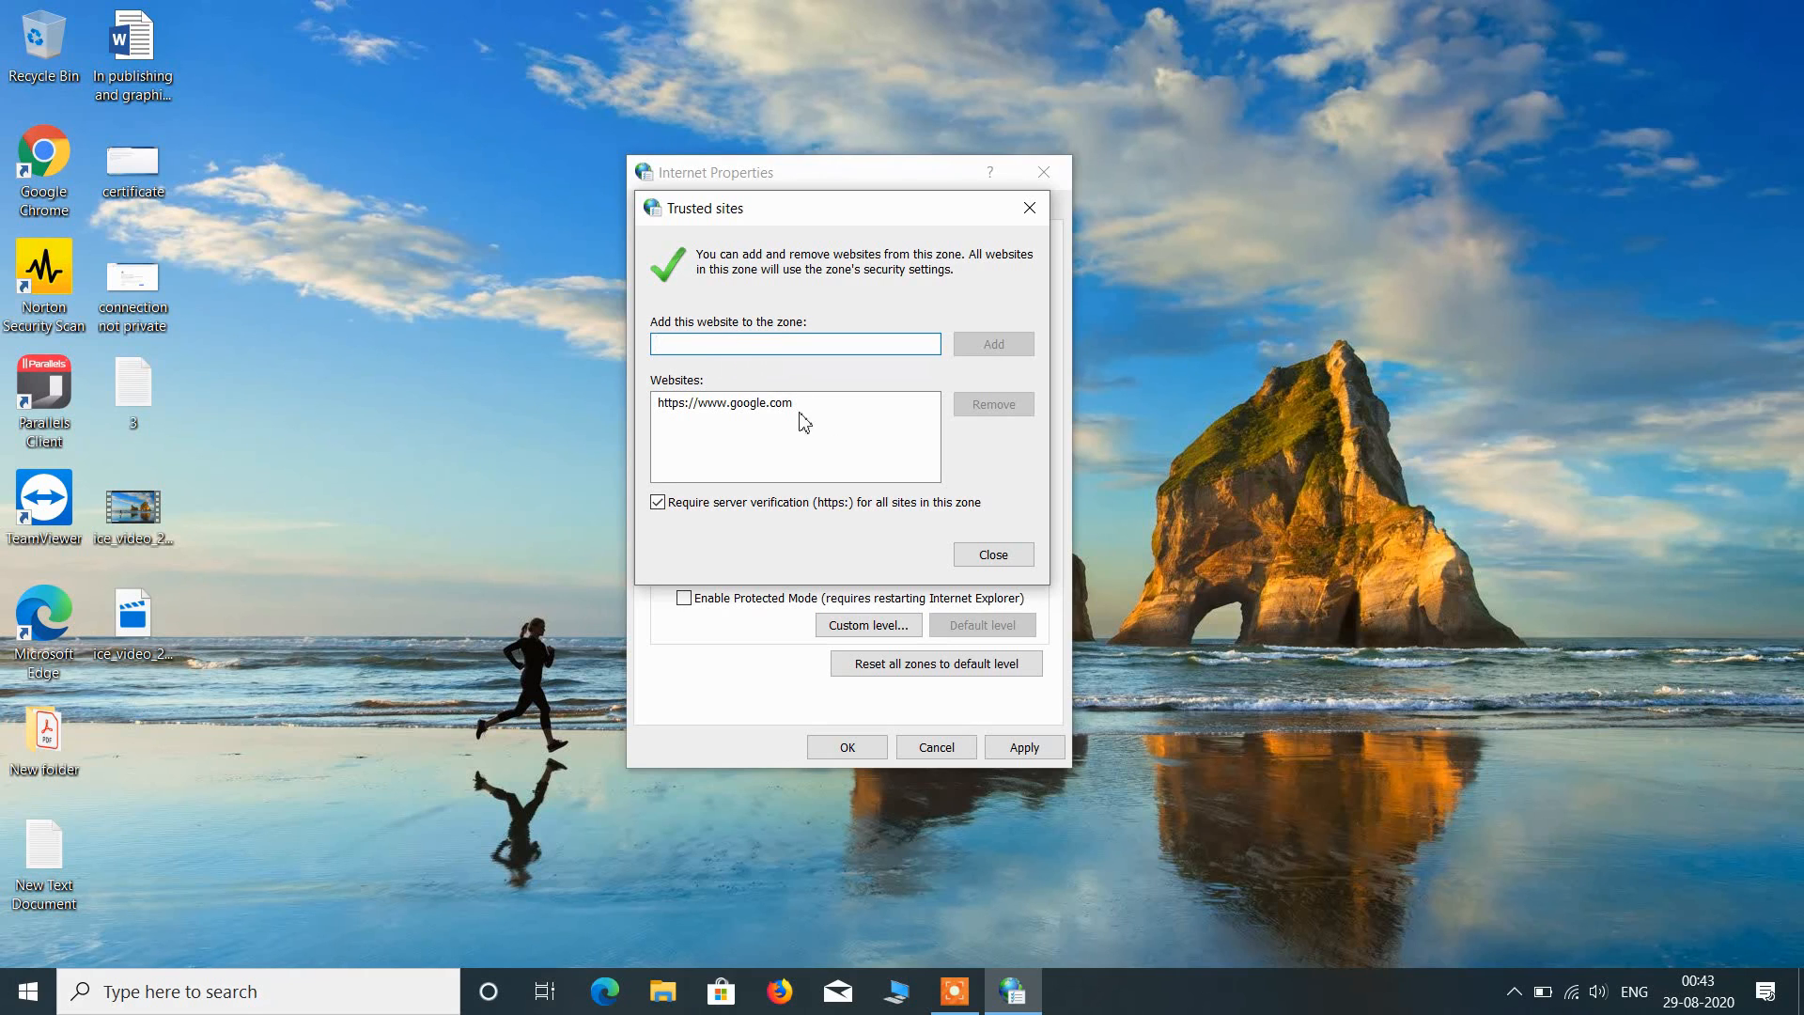
left_click(974, 559)
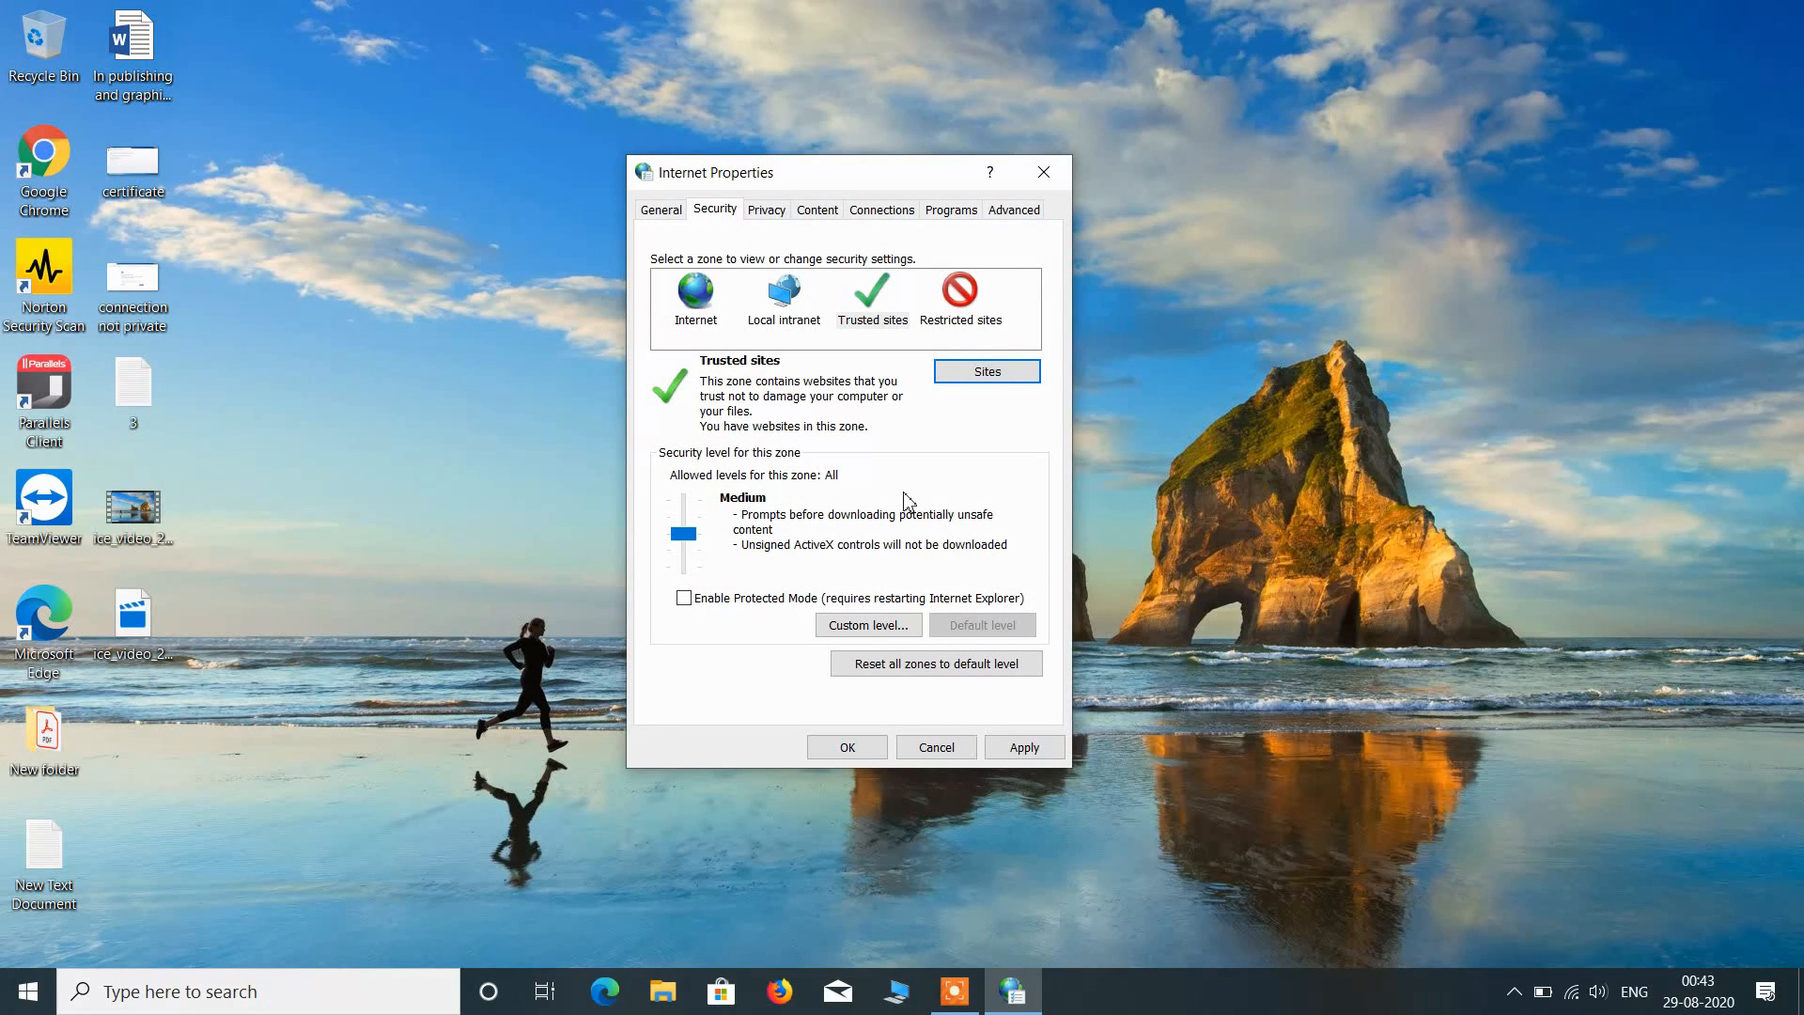
left_click(1026, 748)
left_click(845, 749)
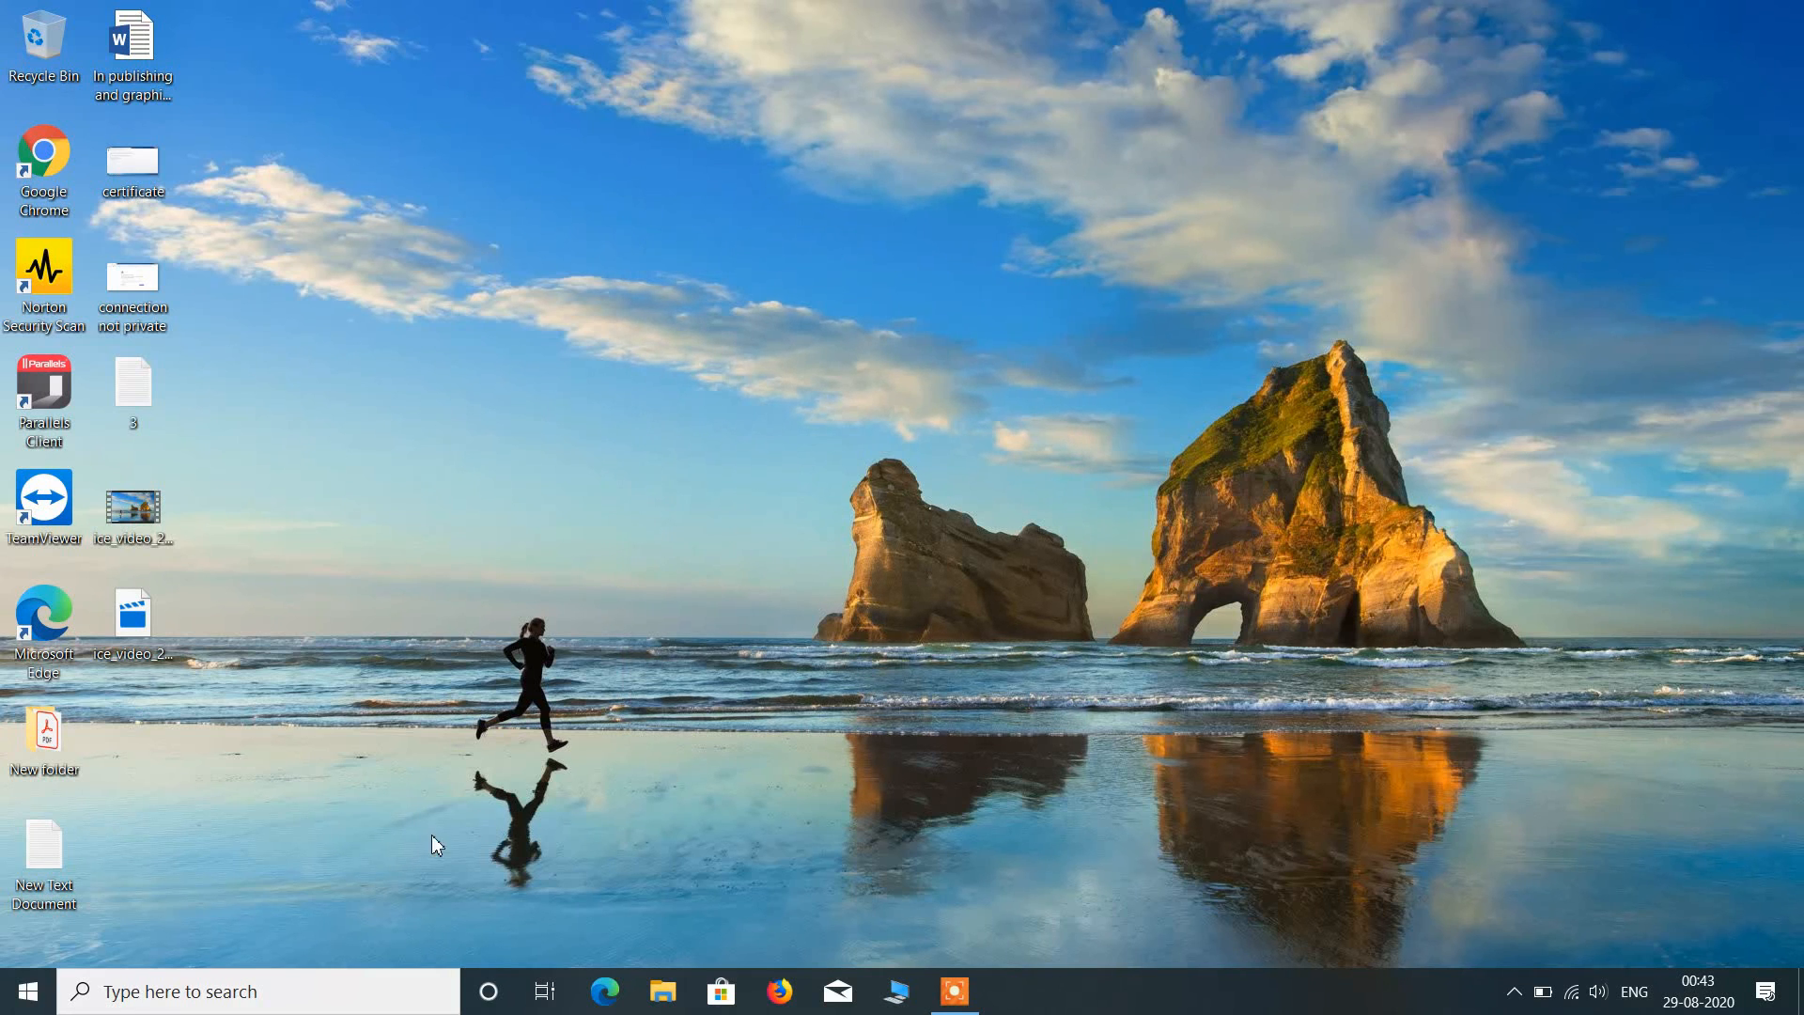
Open the Date & time page in Windows Settings.
left_click(28, 991)
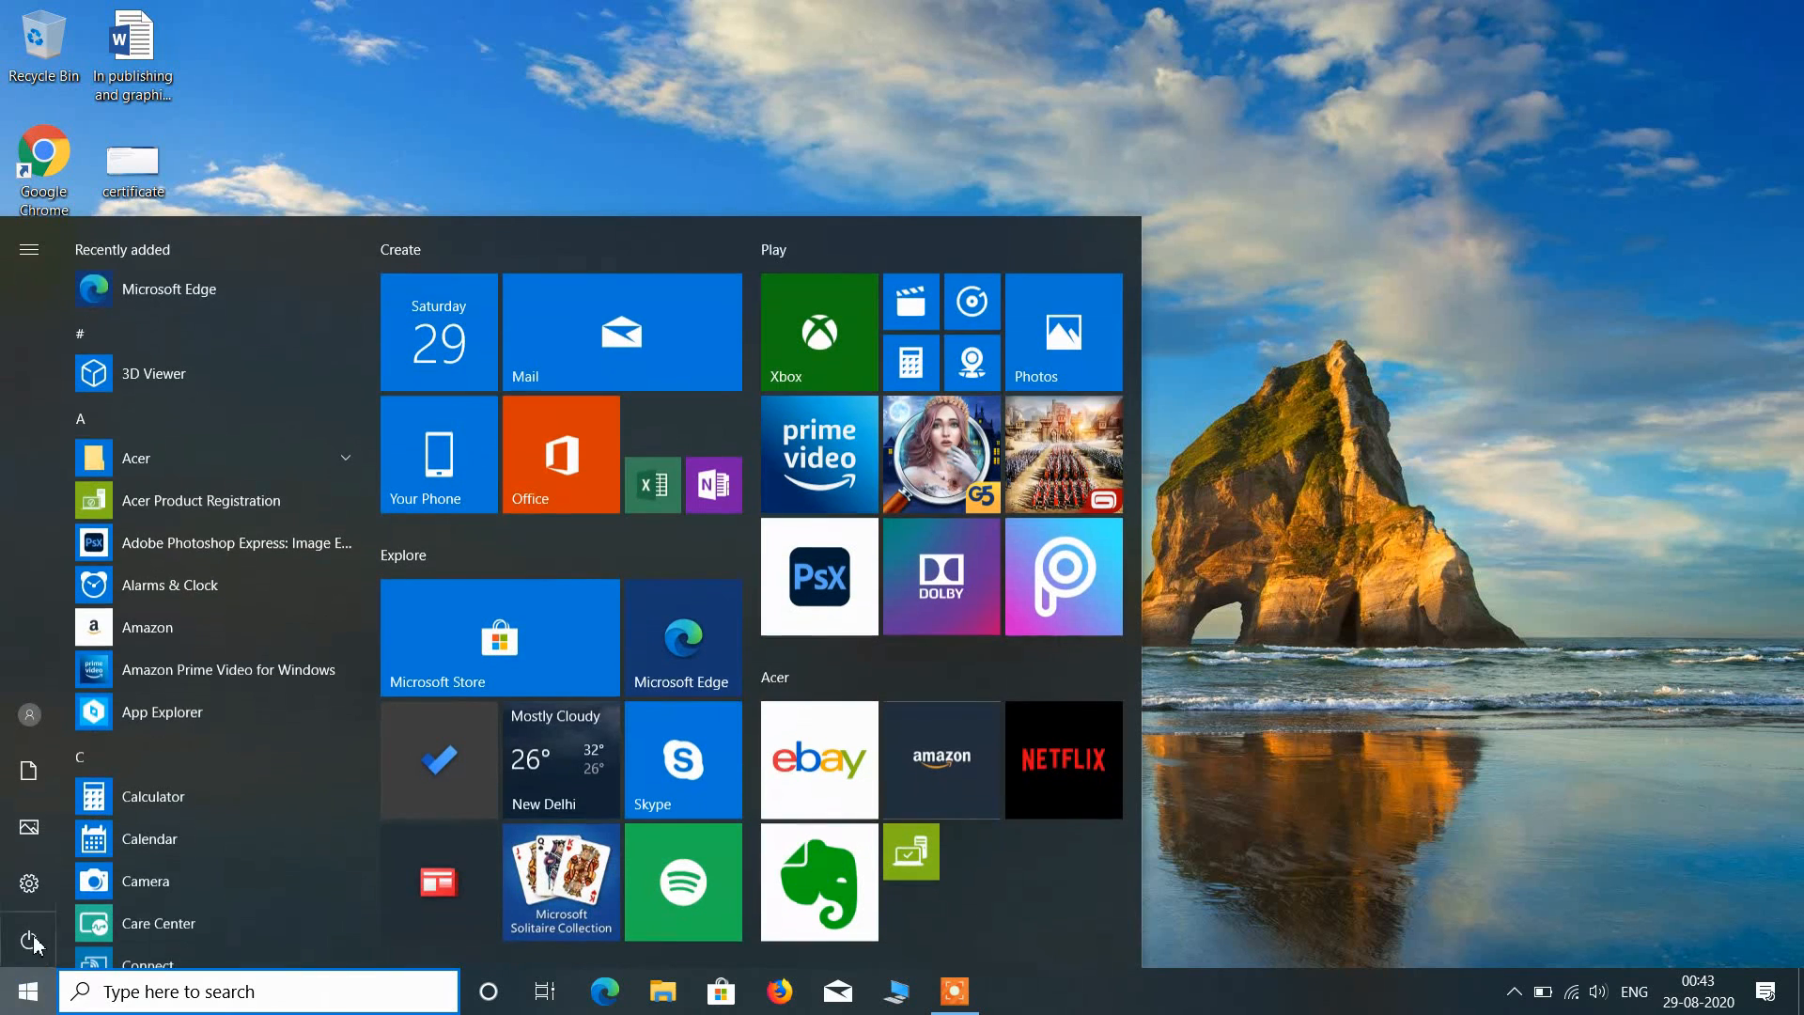
left_click(105, 884)
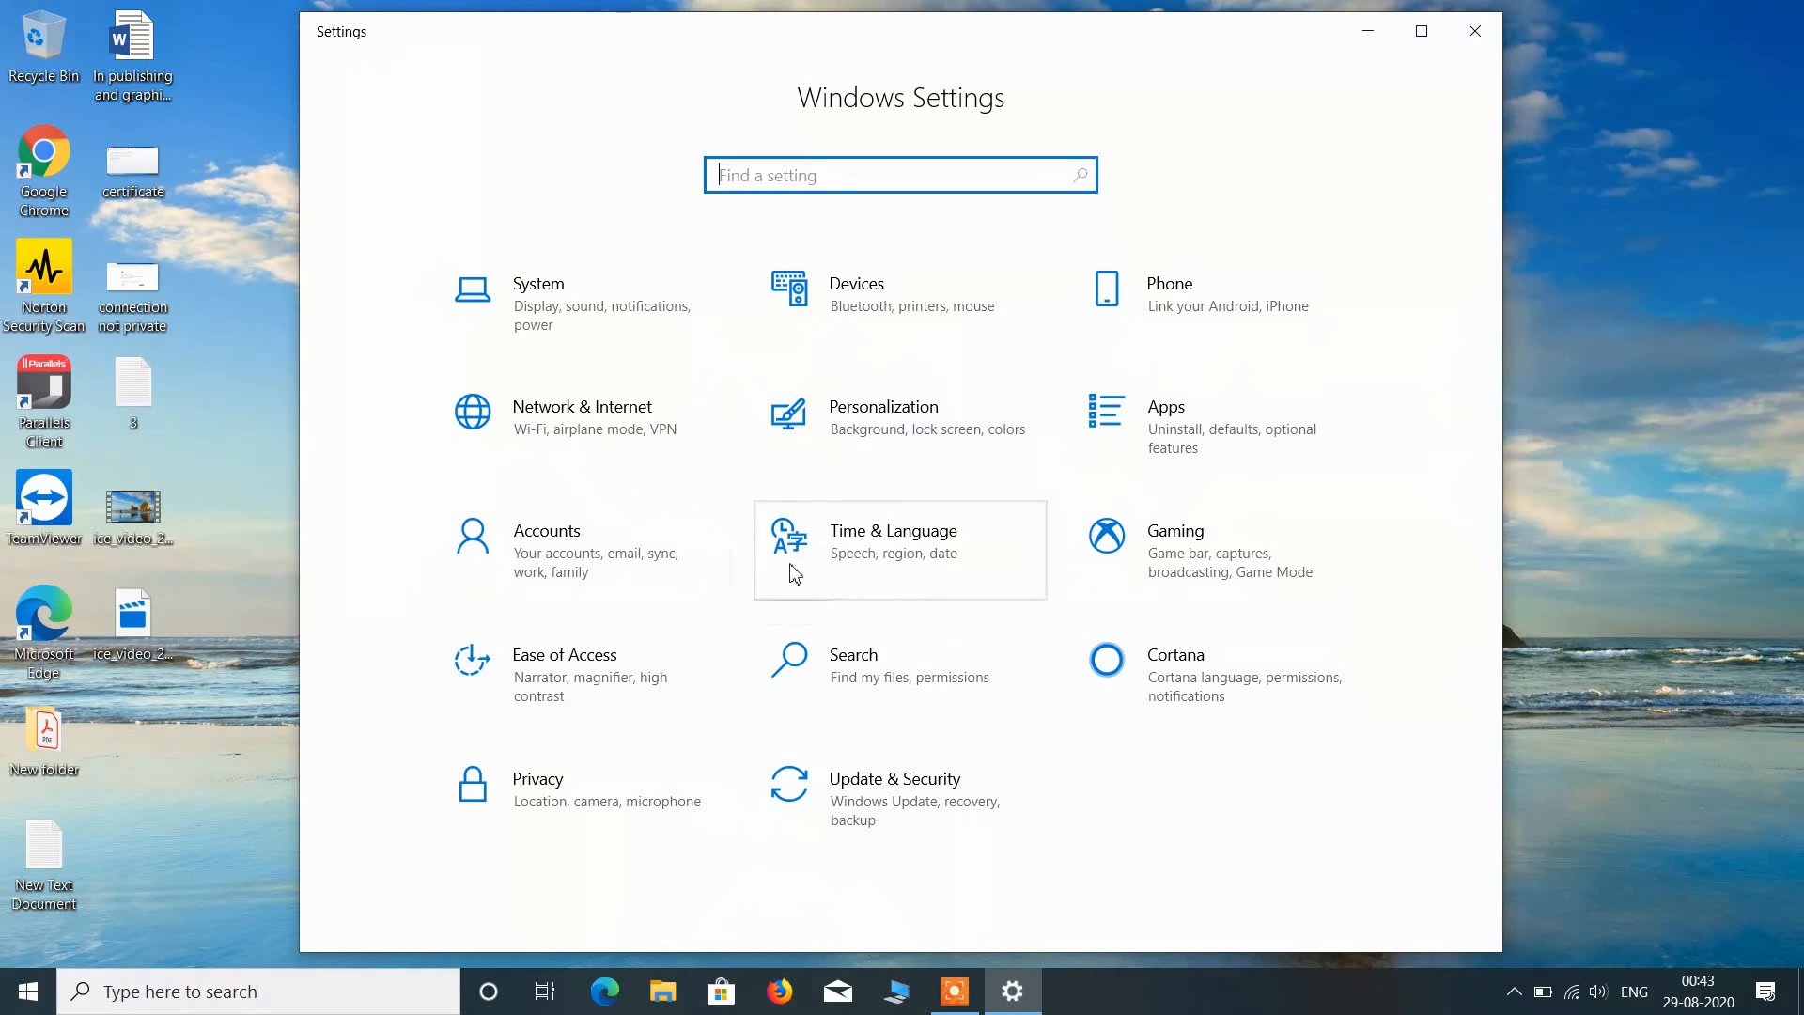
left_click(857, 554)
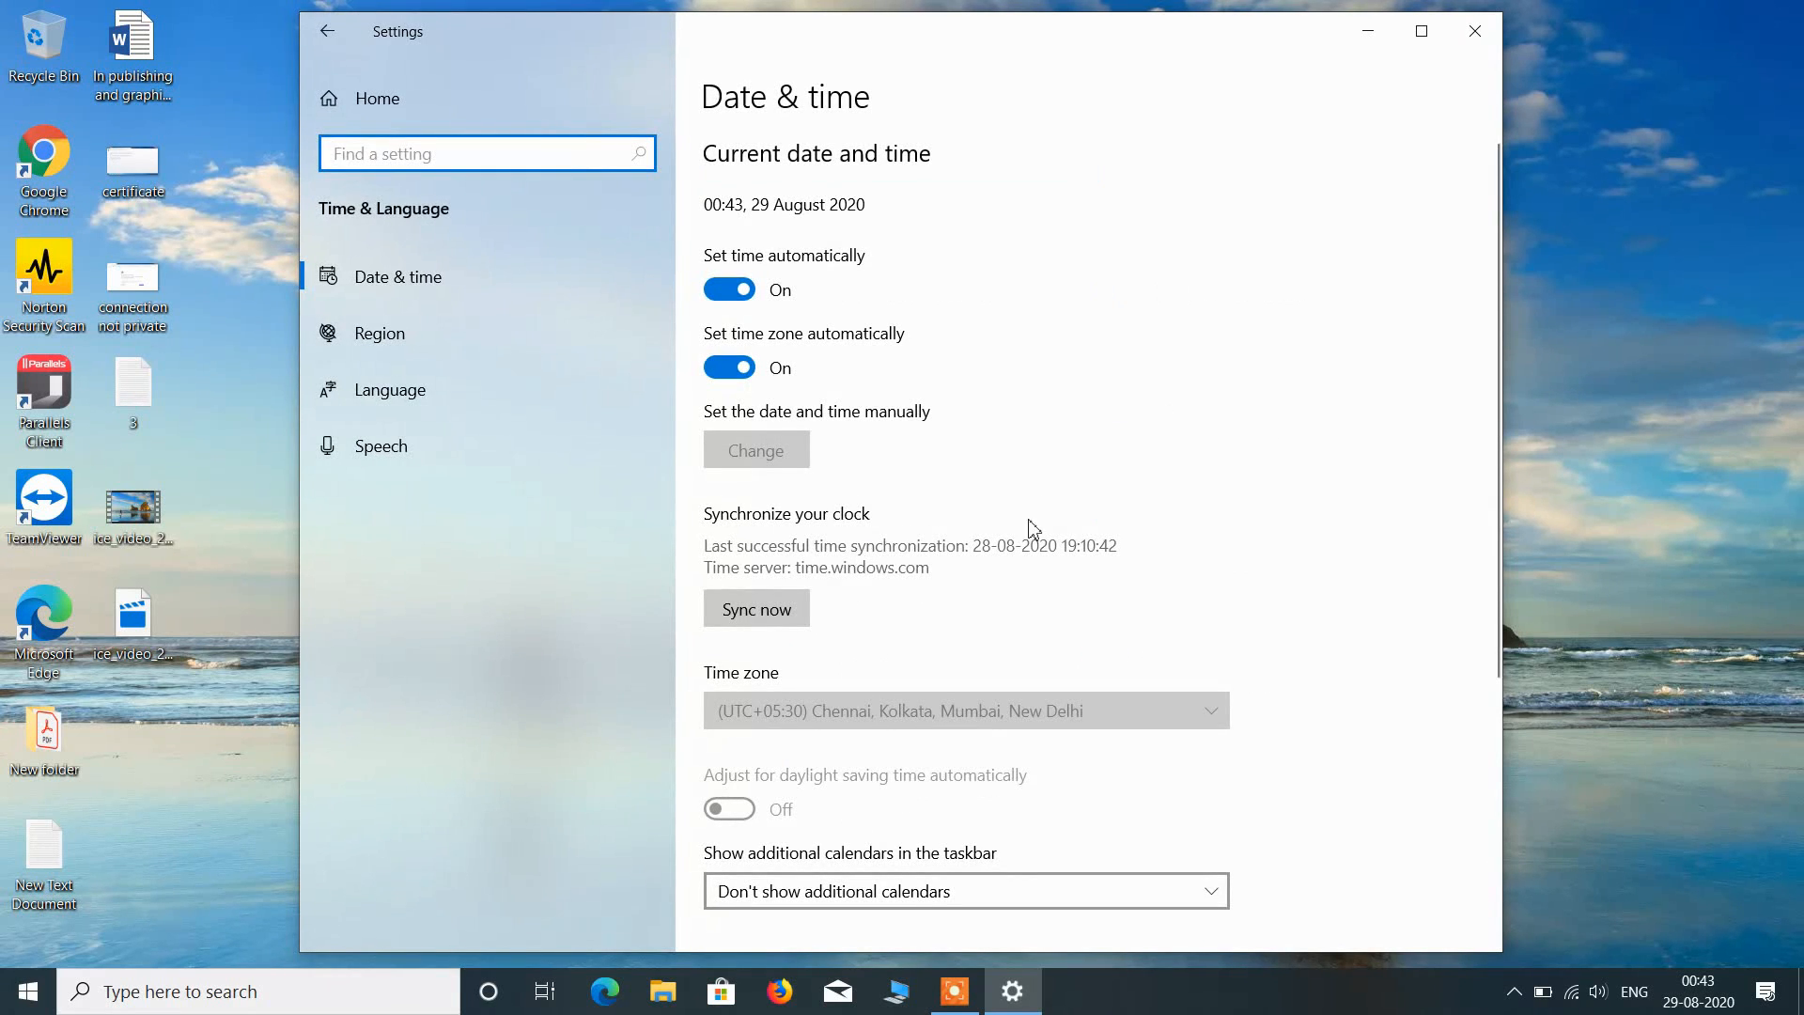
Switch automatic time and automatic time zone off and back on, viewing the time zone list in between, and close Settings.
left_click(742, 290)
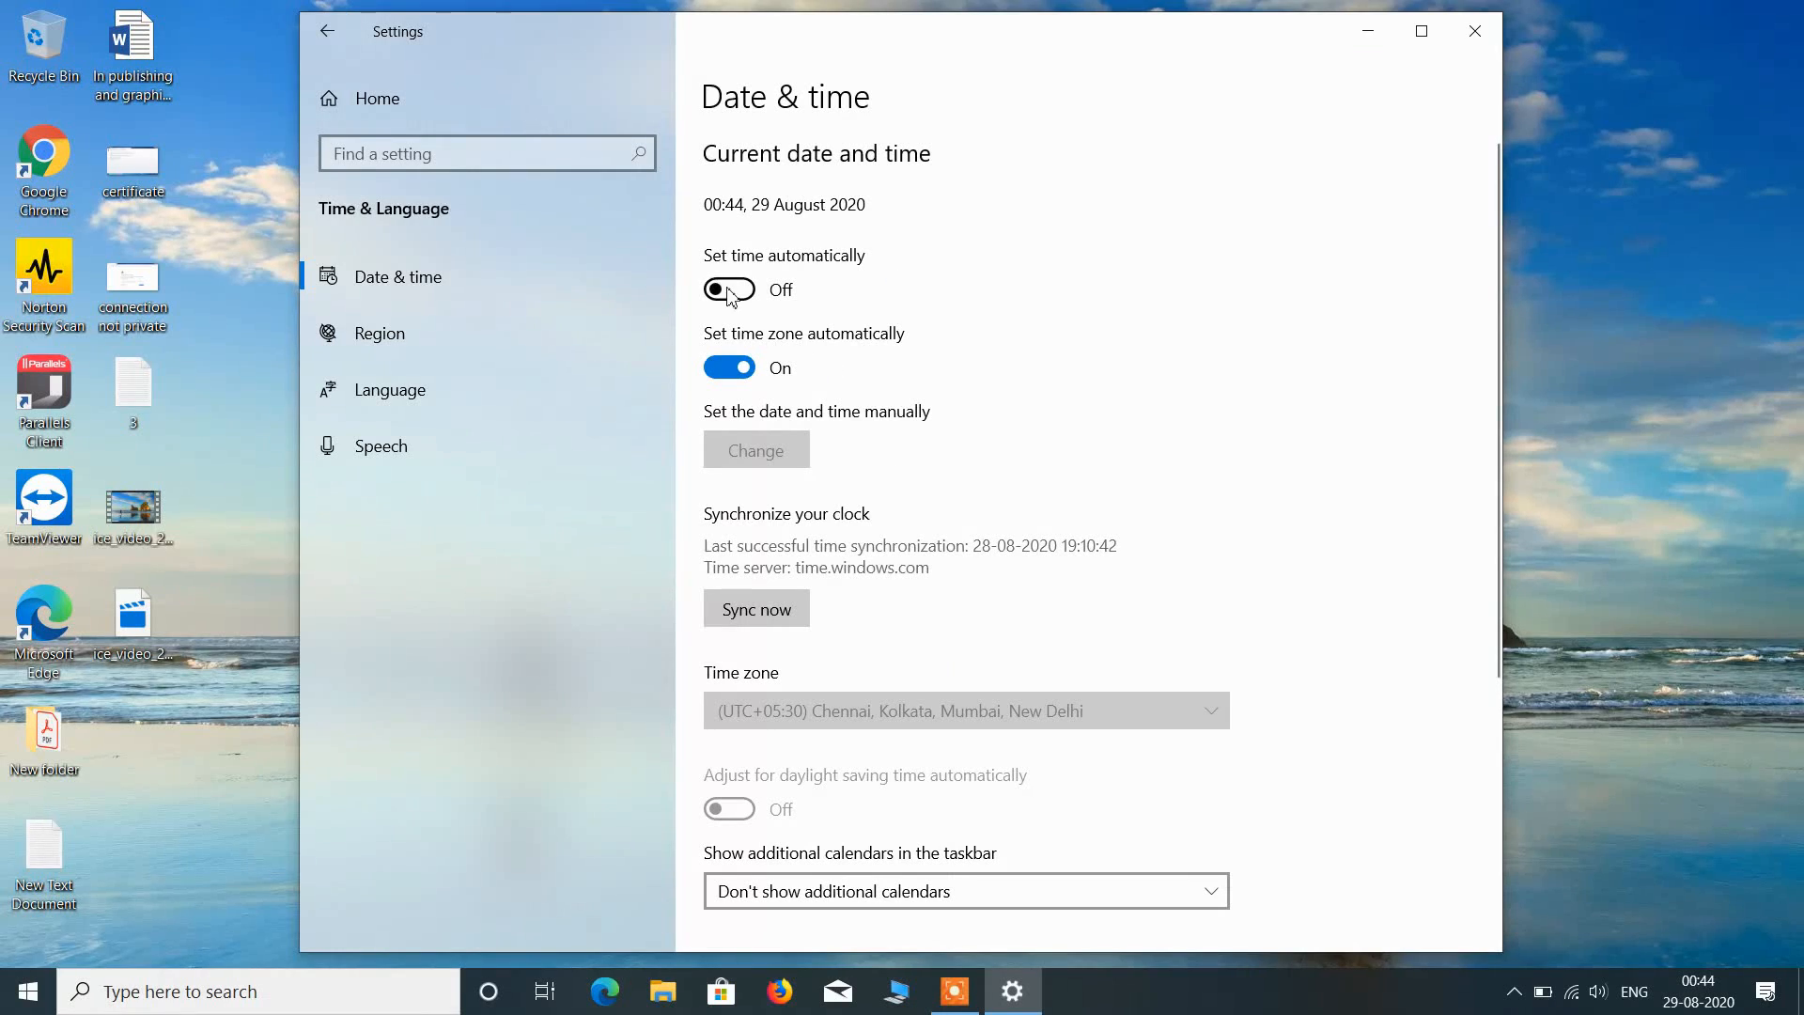
left_click(814, 295)
left_click(739, 368)
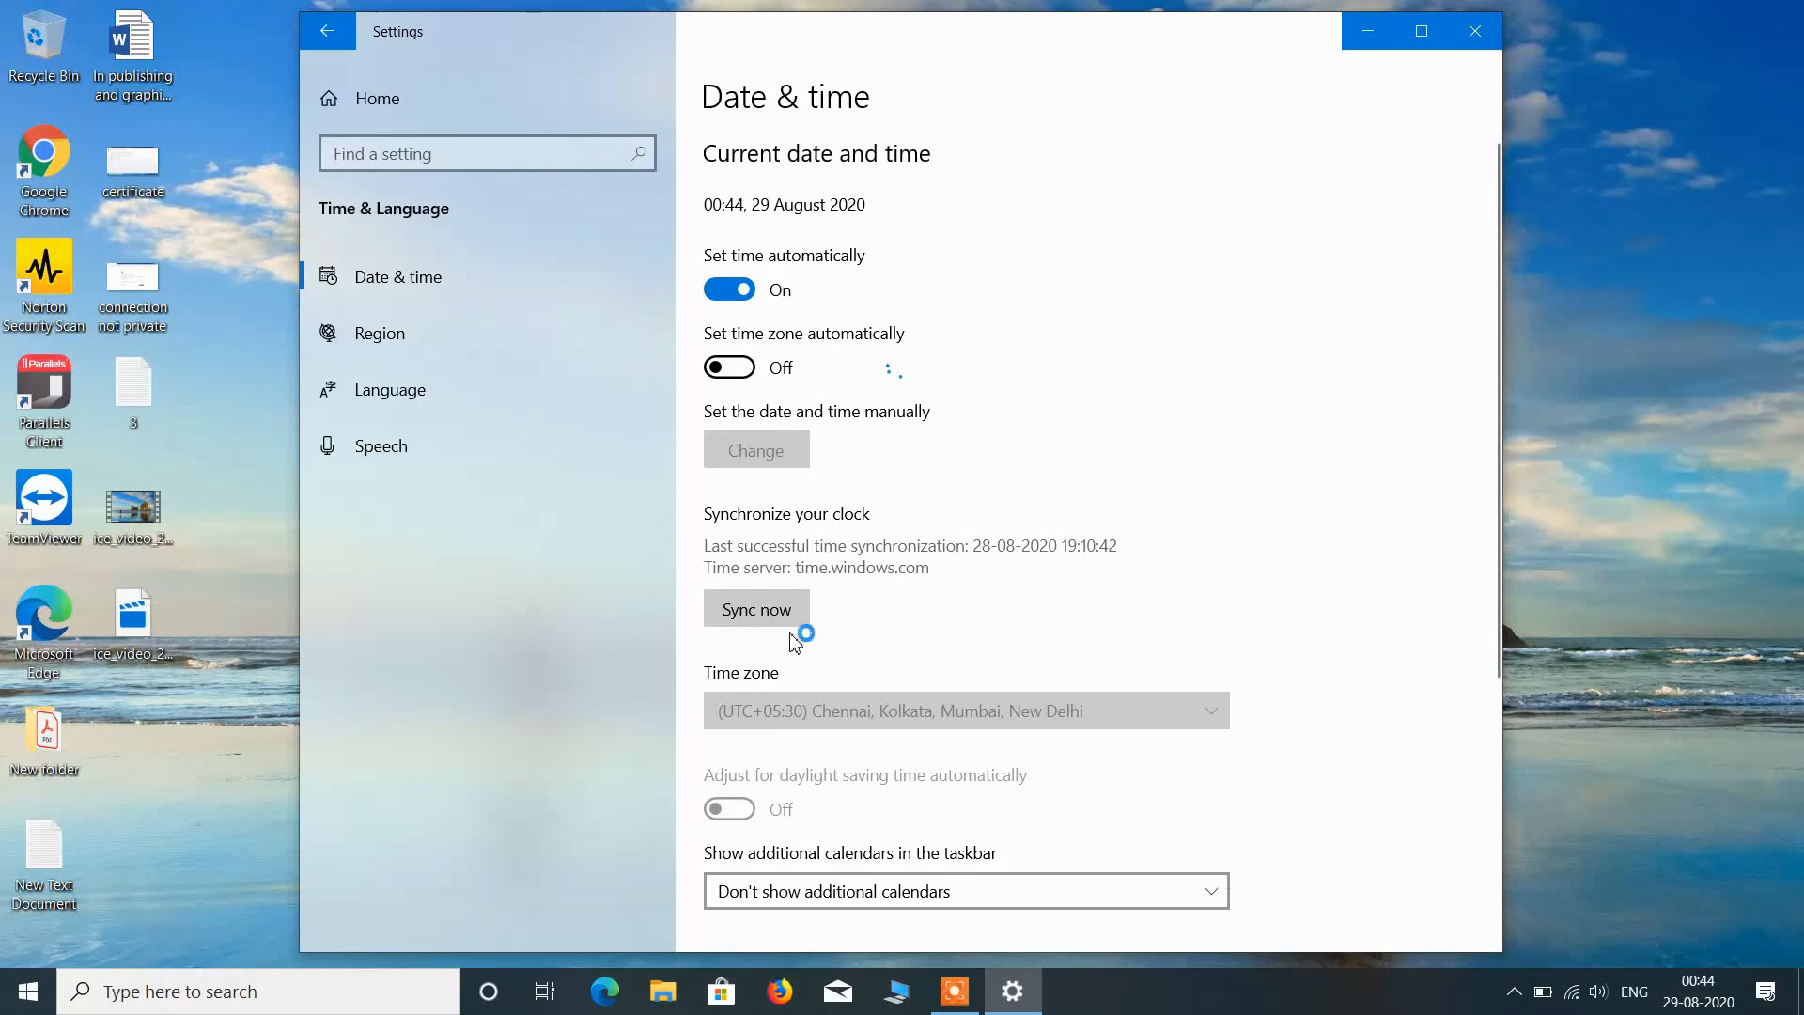
left_click(1175, 711)
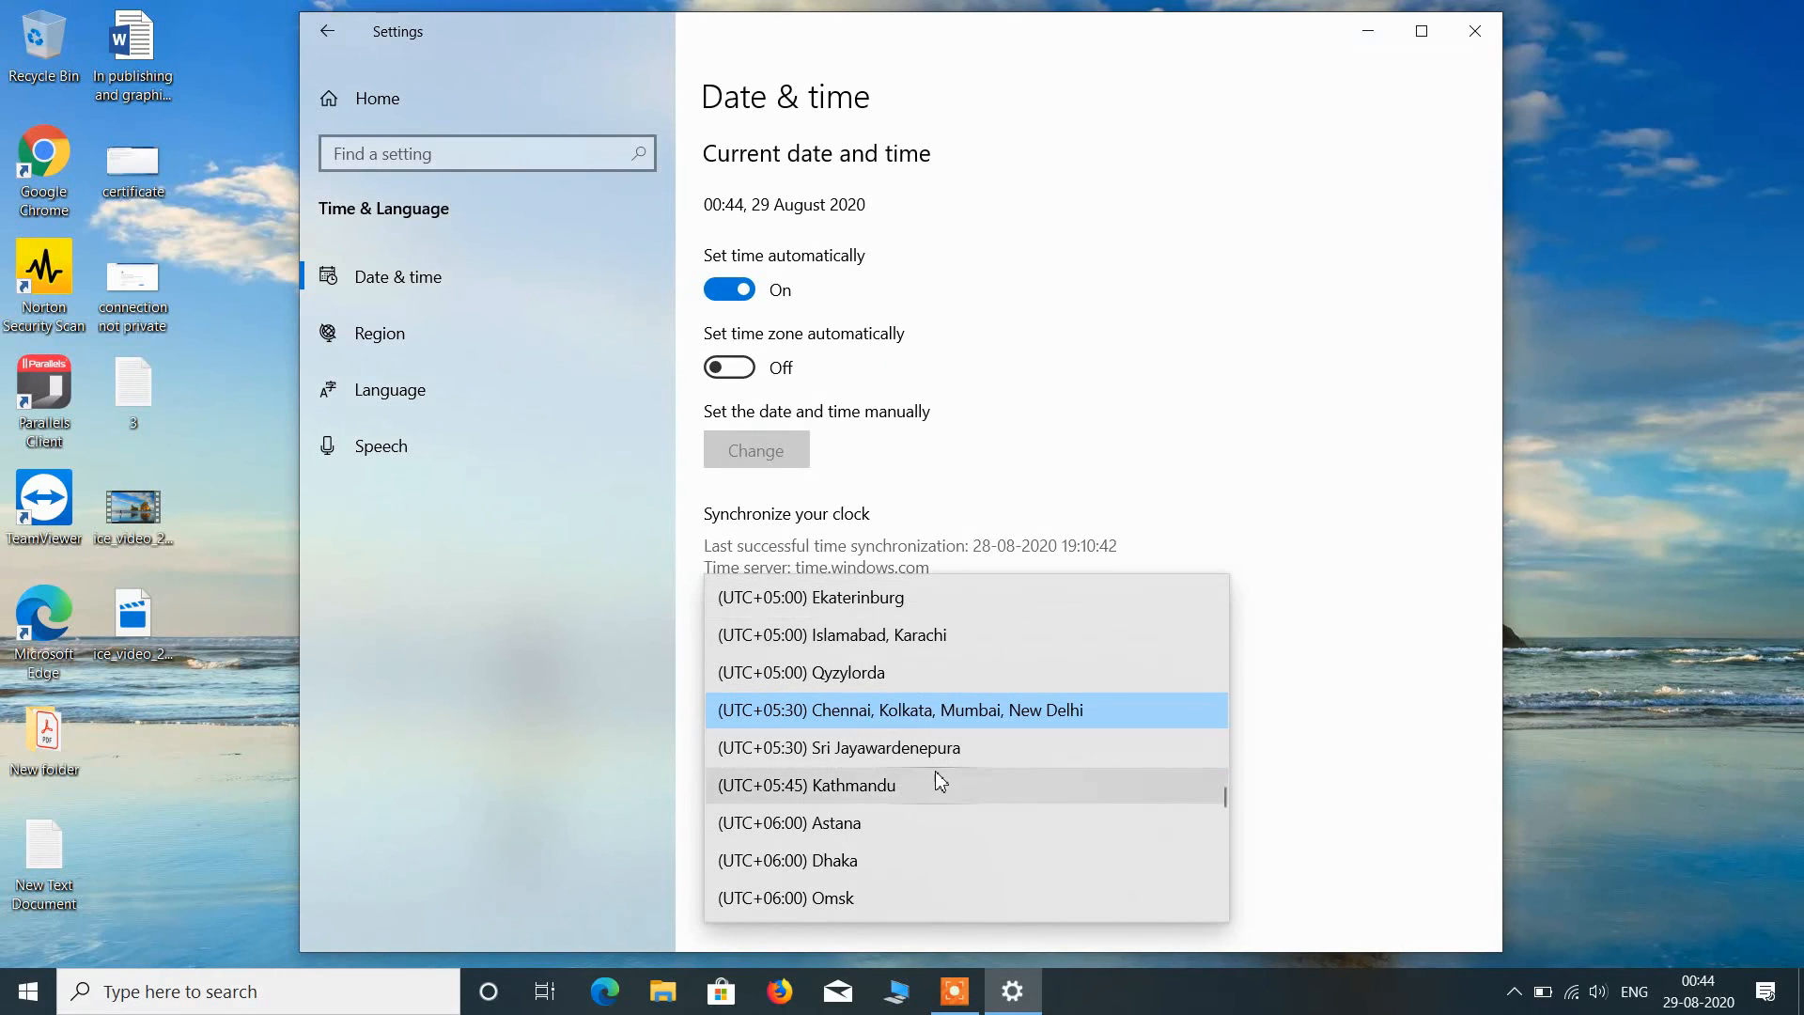
left_click(1296, 661)
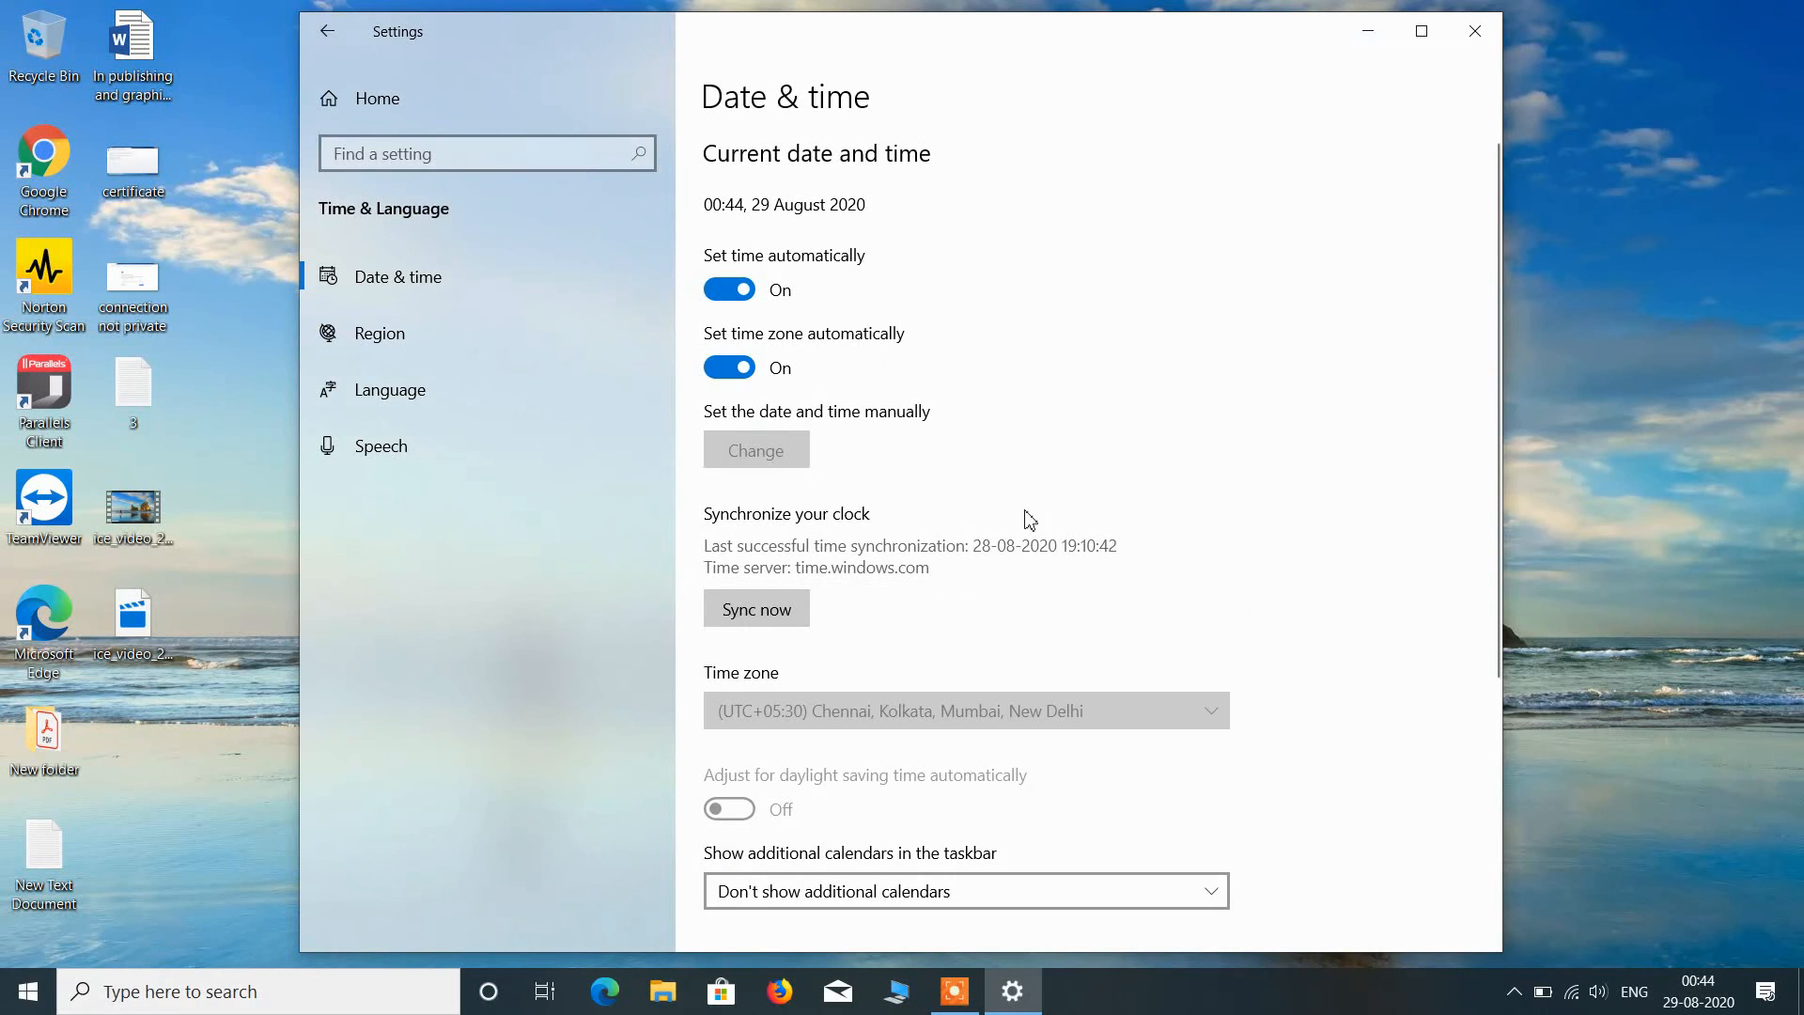
left_click(1475, 34)
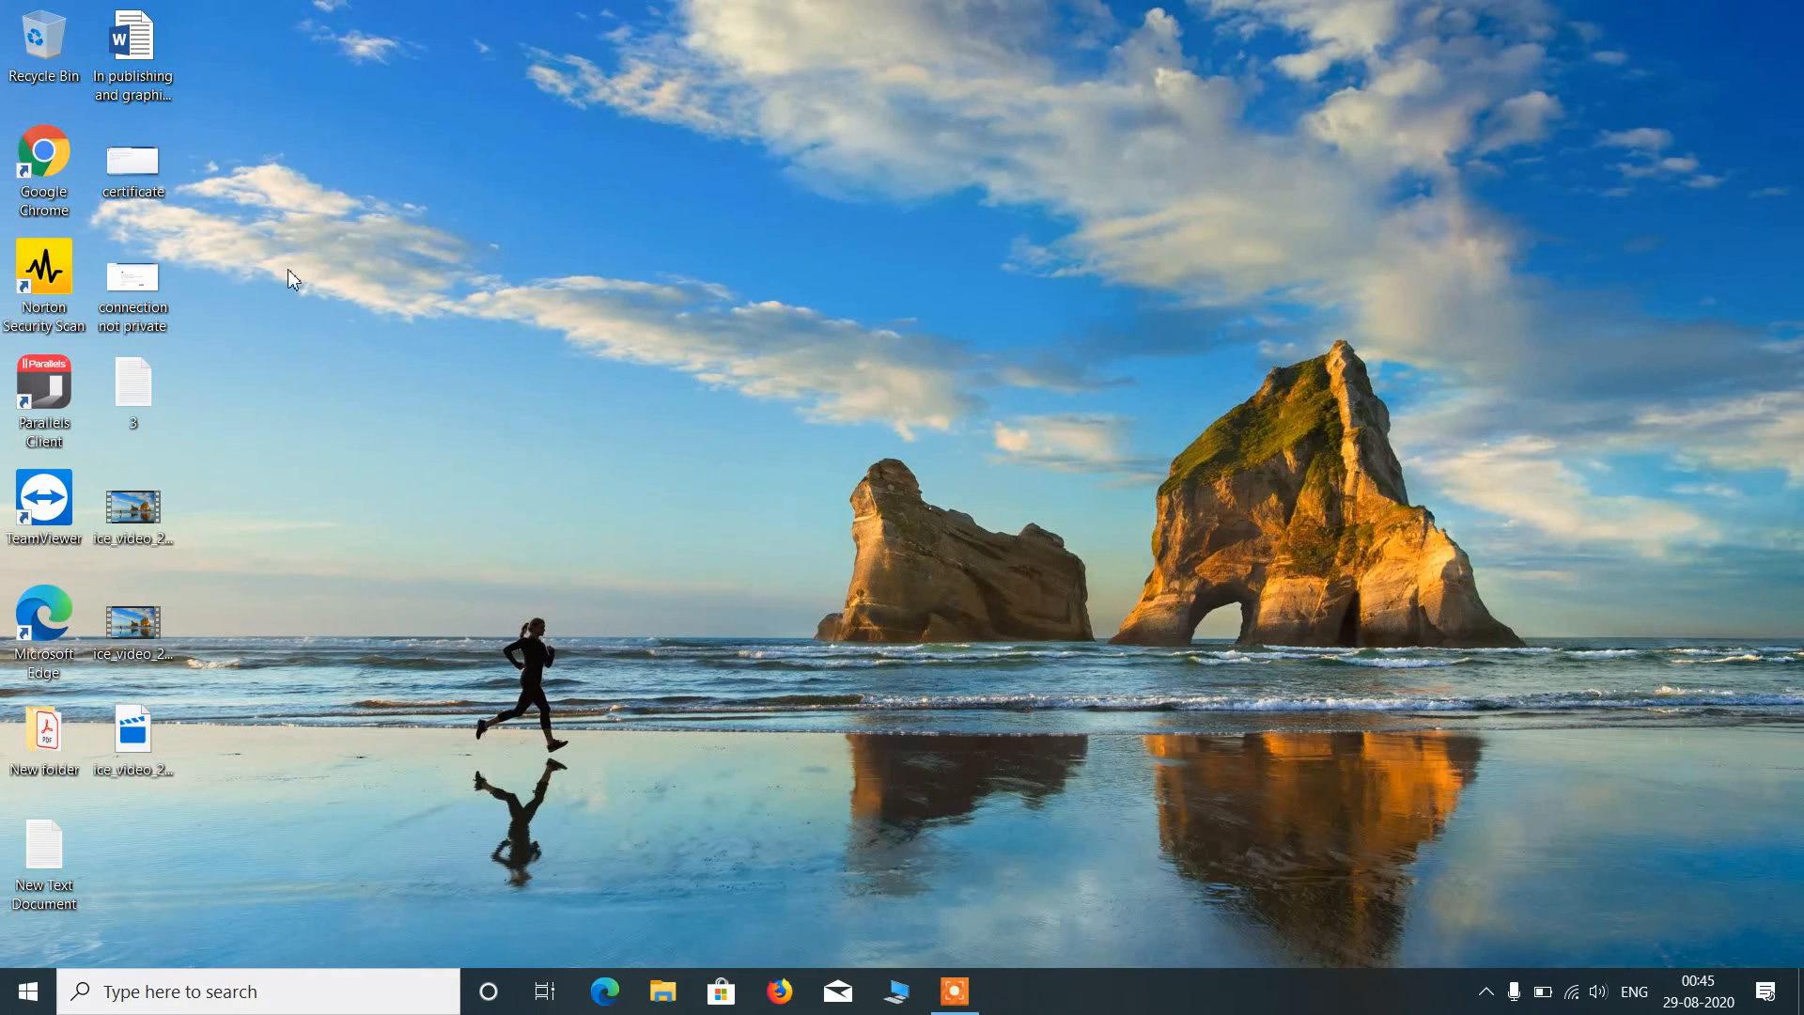
Open the properties of the Google Chrome desktop shortcut and move the window clear of the desktop icons.
right_click(58, 169)
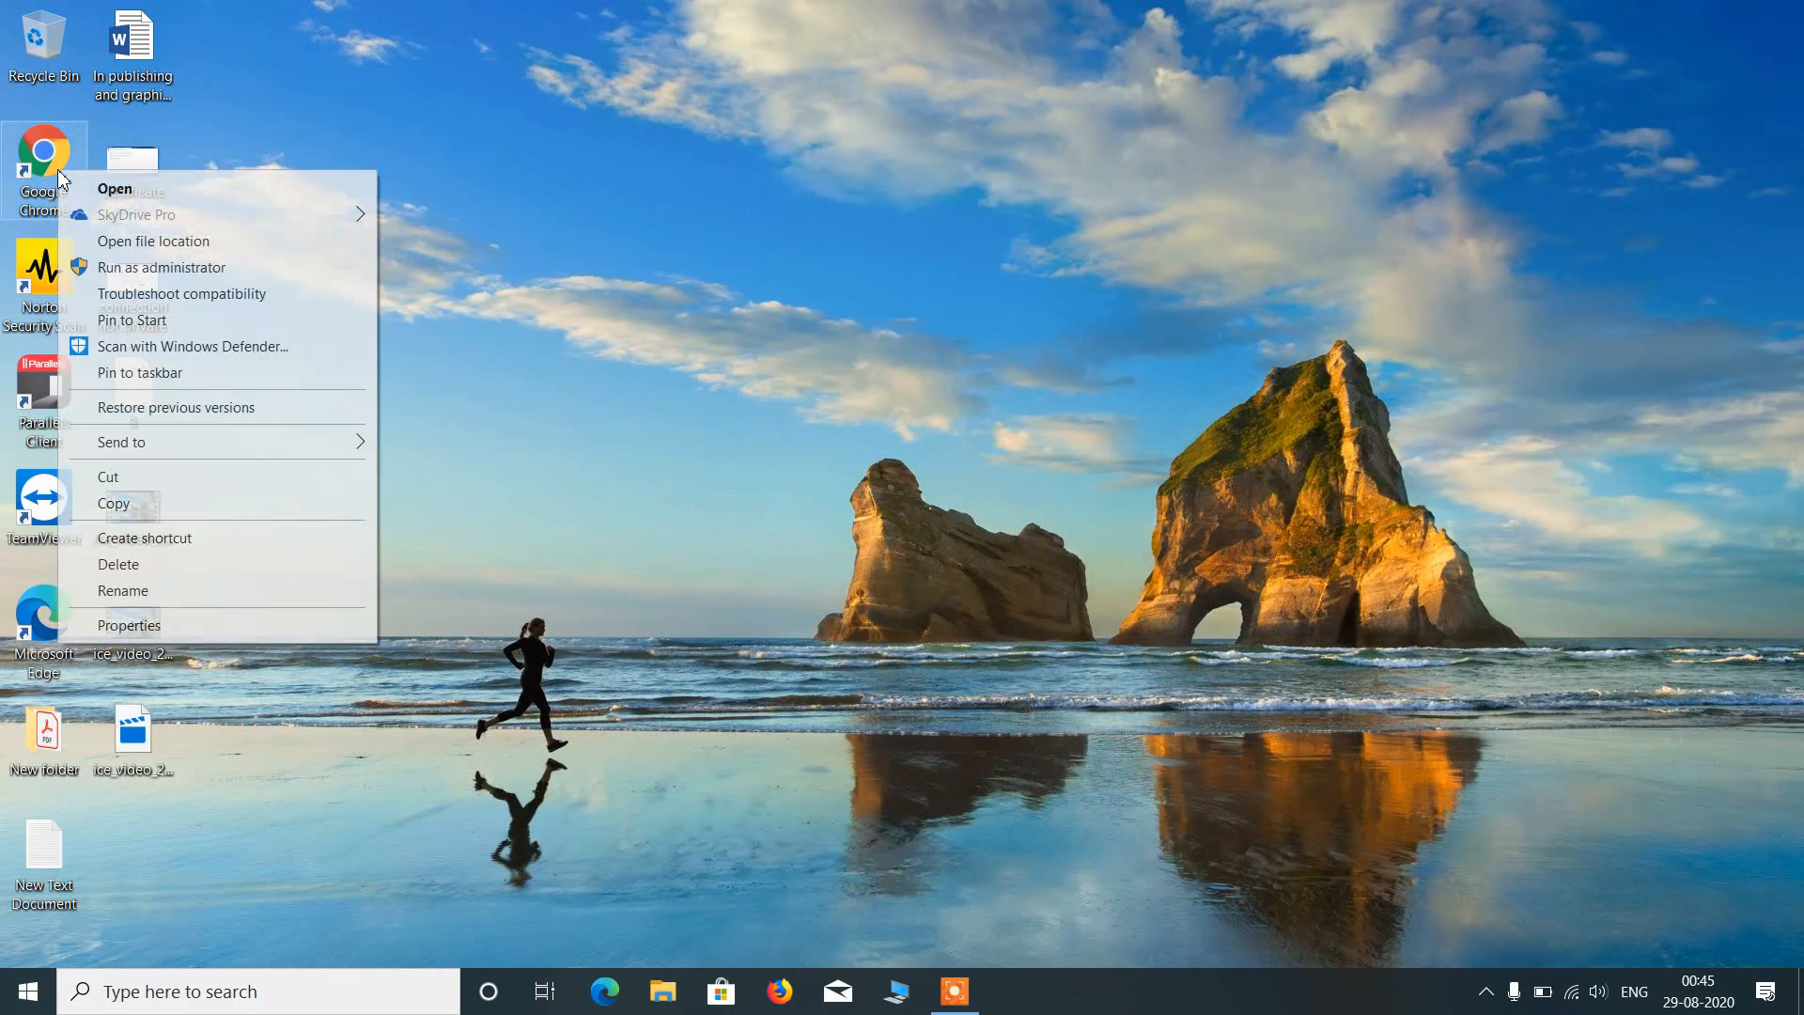
left_click(120, 626)
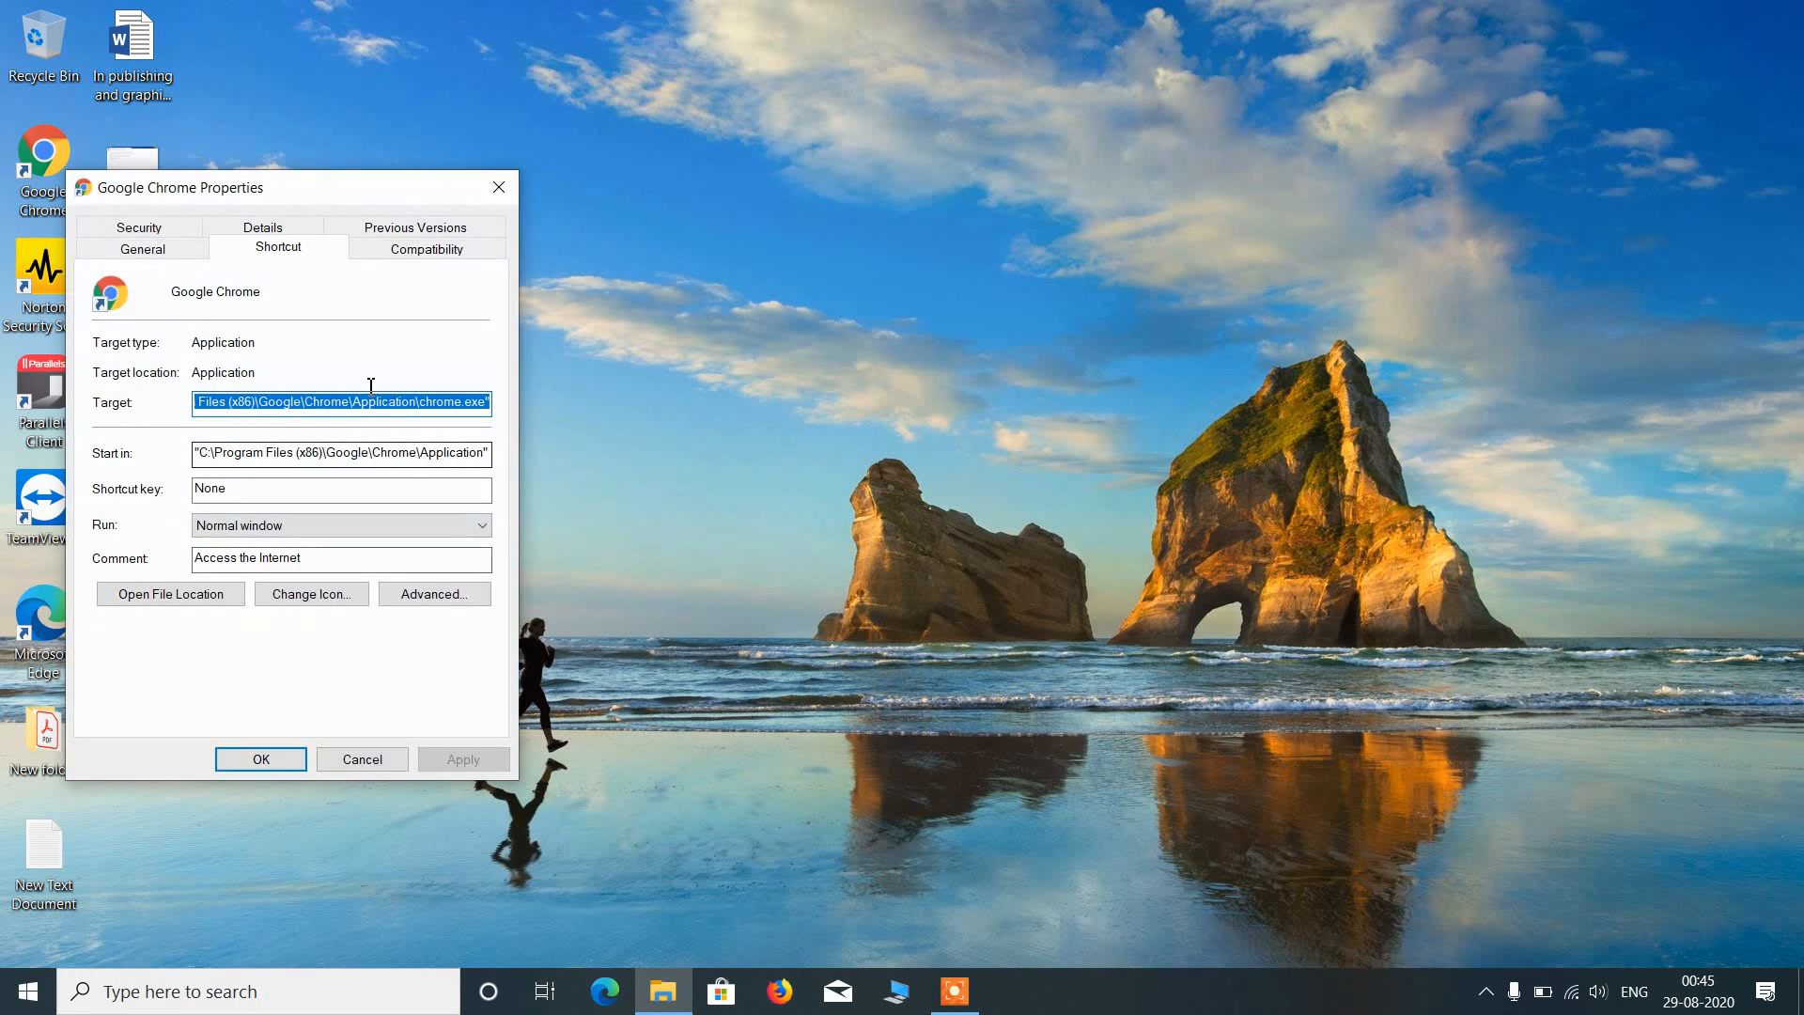
left_click_drag(299, 203, 654, 225)
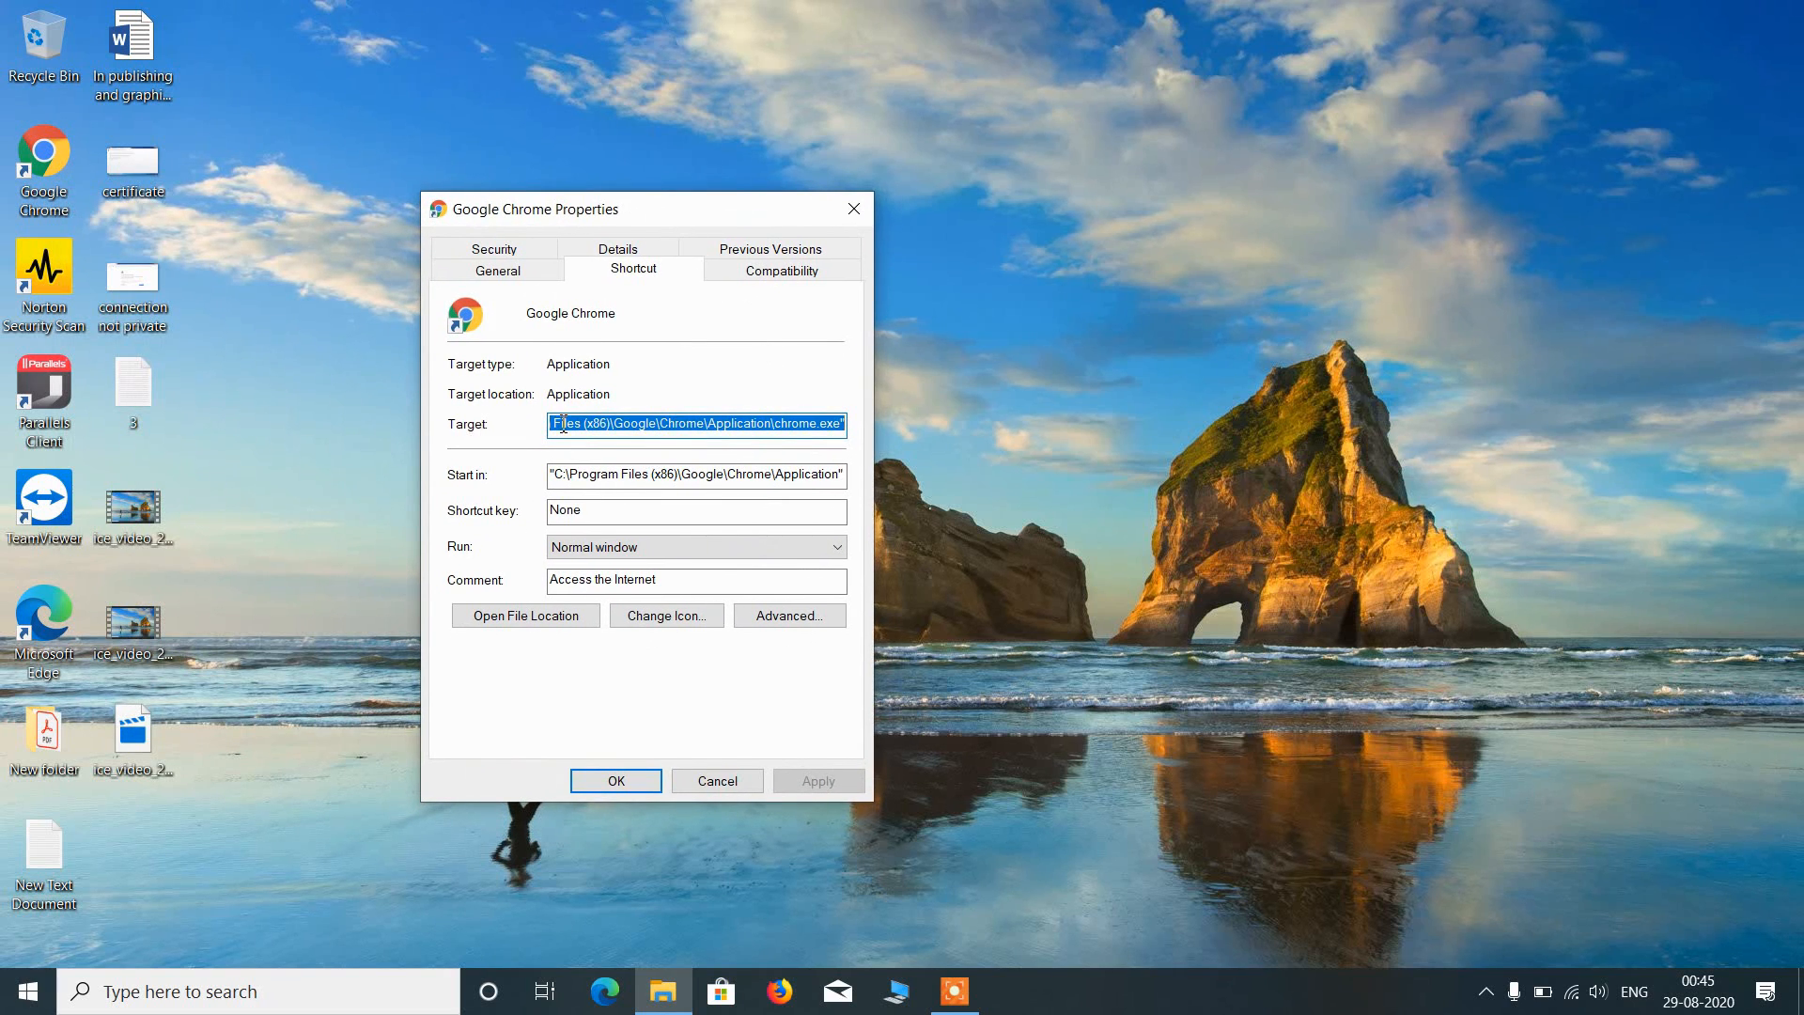
Append a space and -ignore-certificate-errors to the end of the Chrome shortcut's target path.
left_click(726, 428)
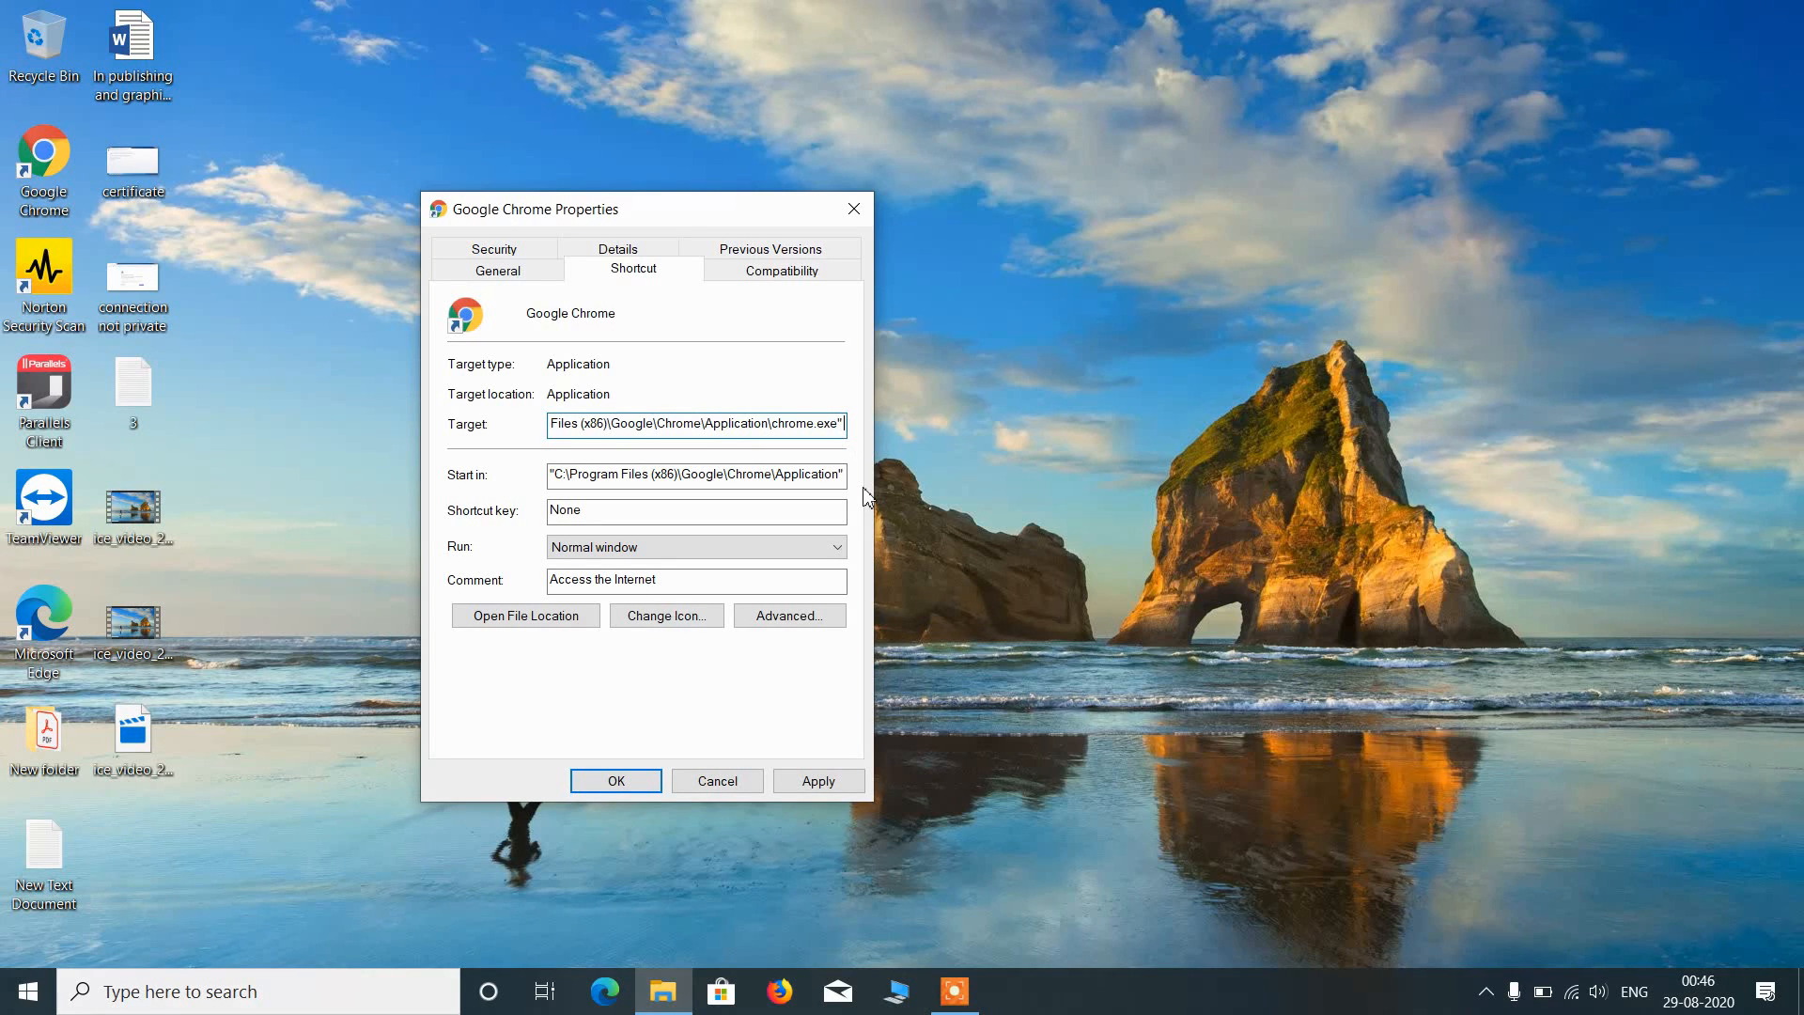
type("-")
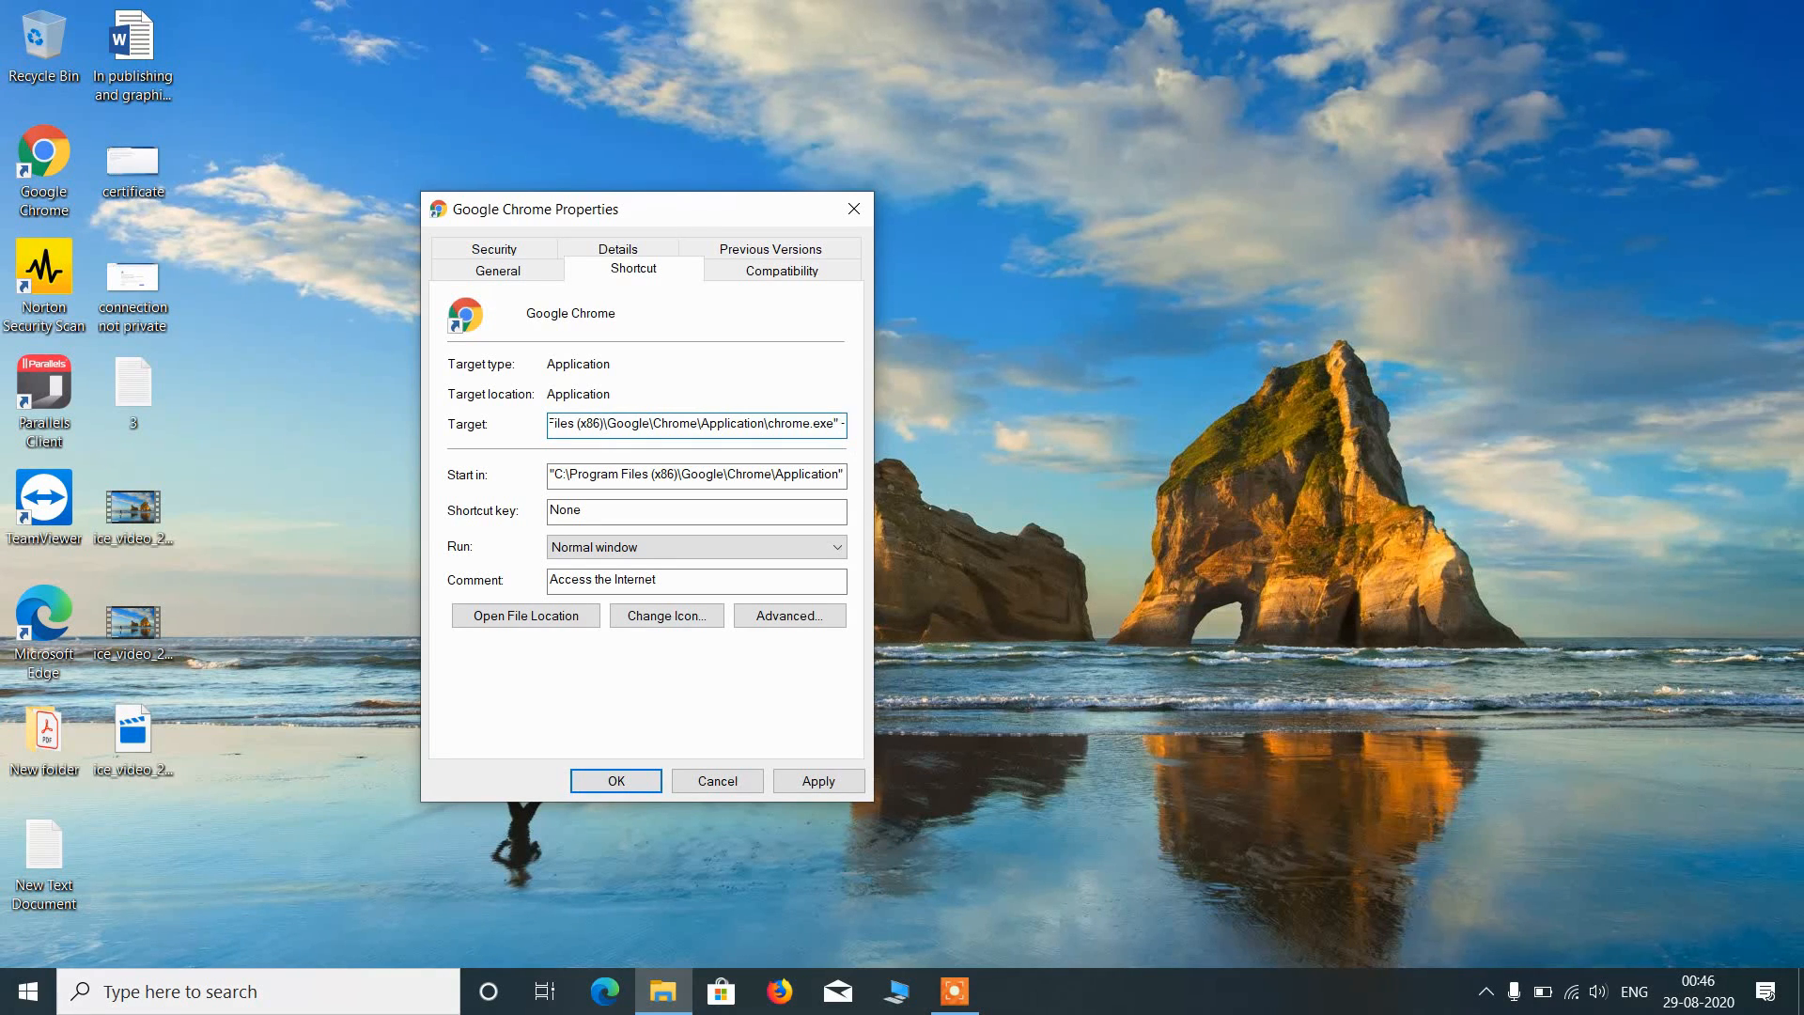
type("ignore")
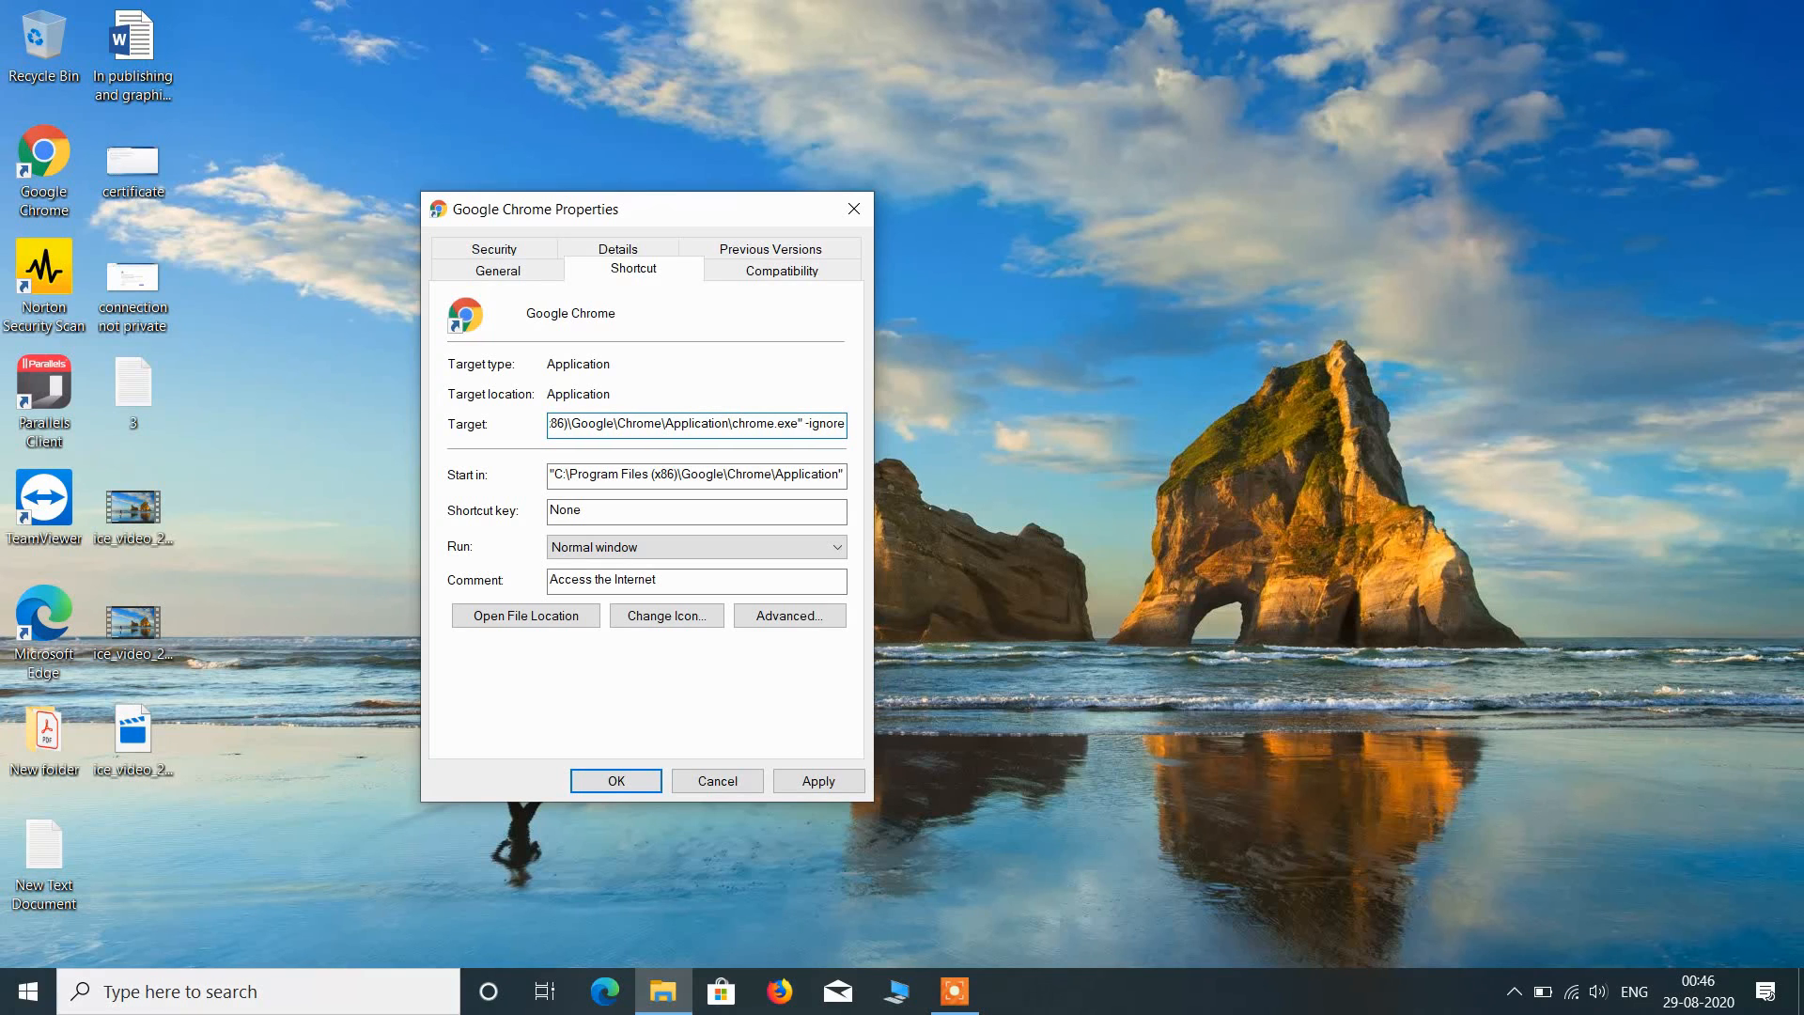
type("-")
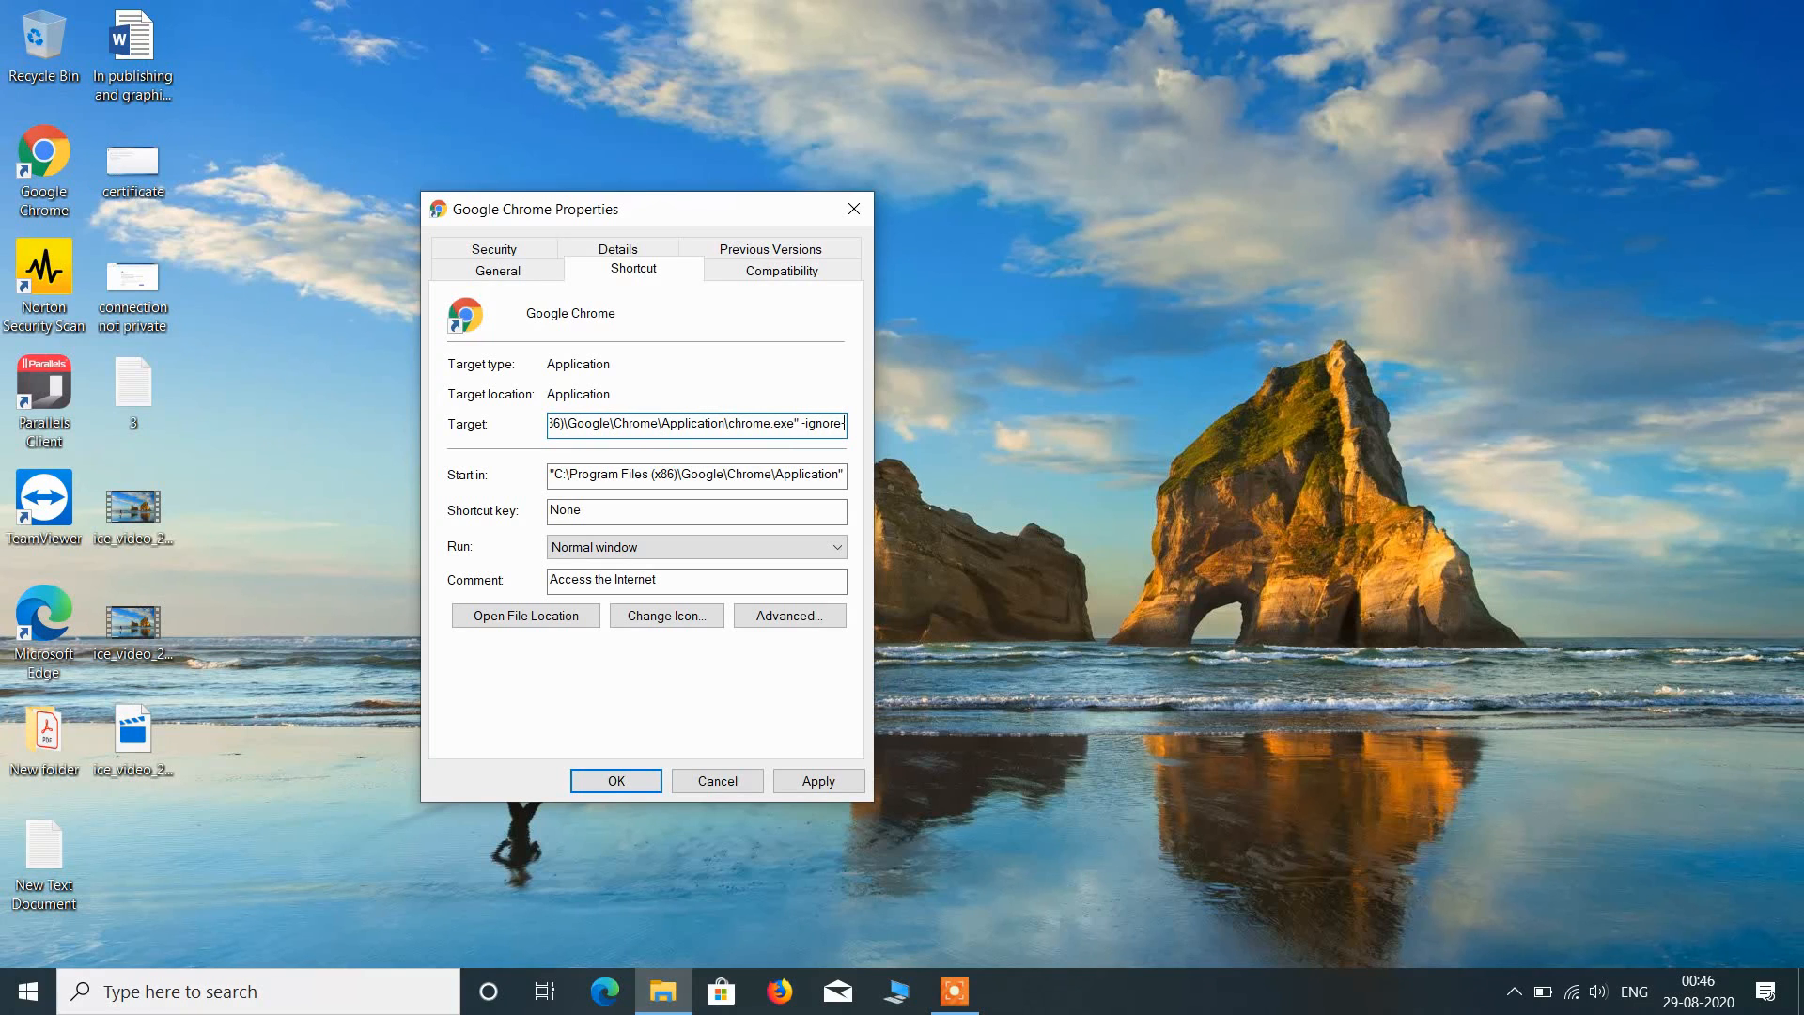
type("certif")
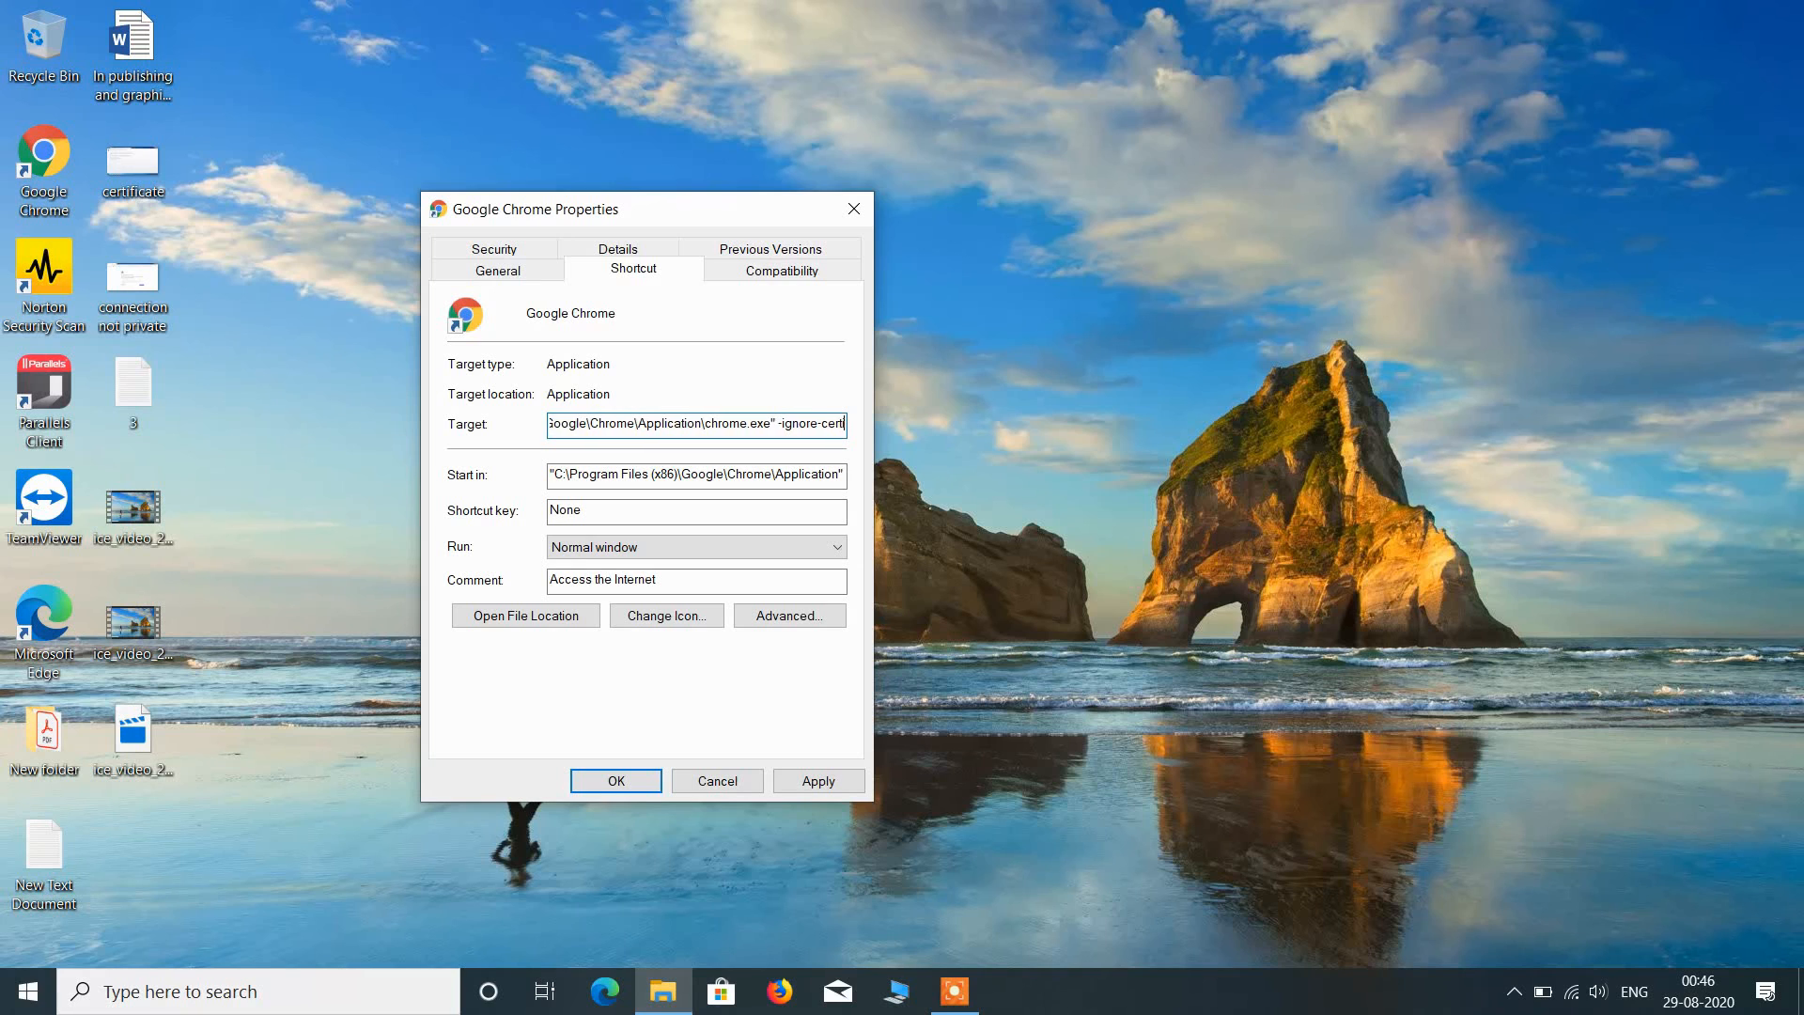
type("icate")
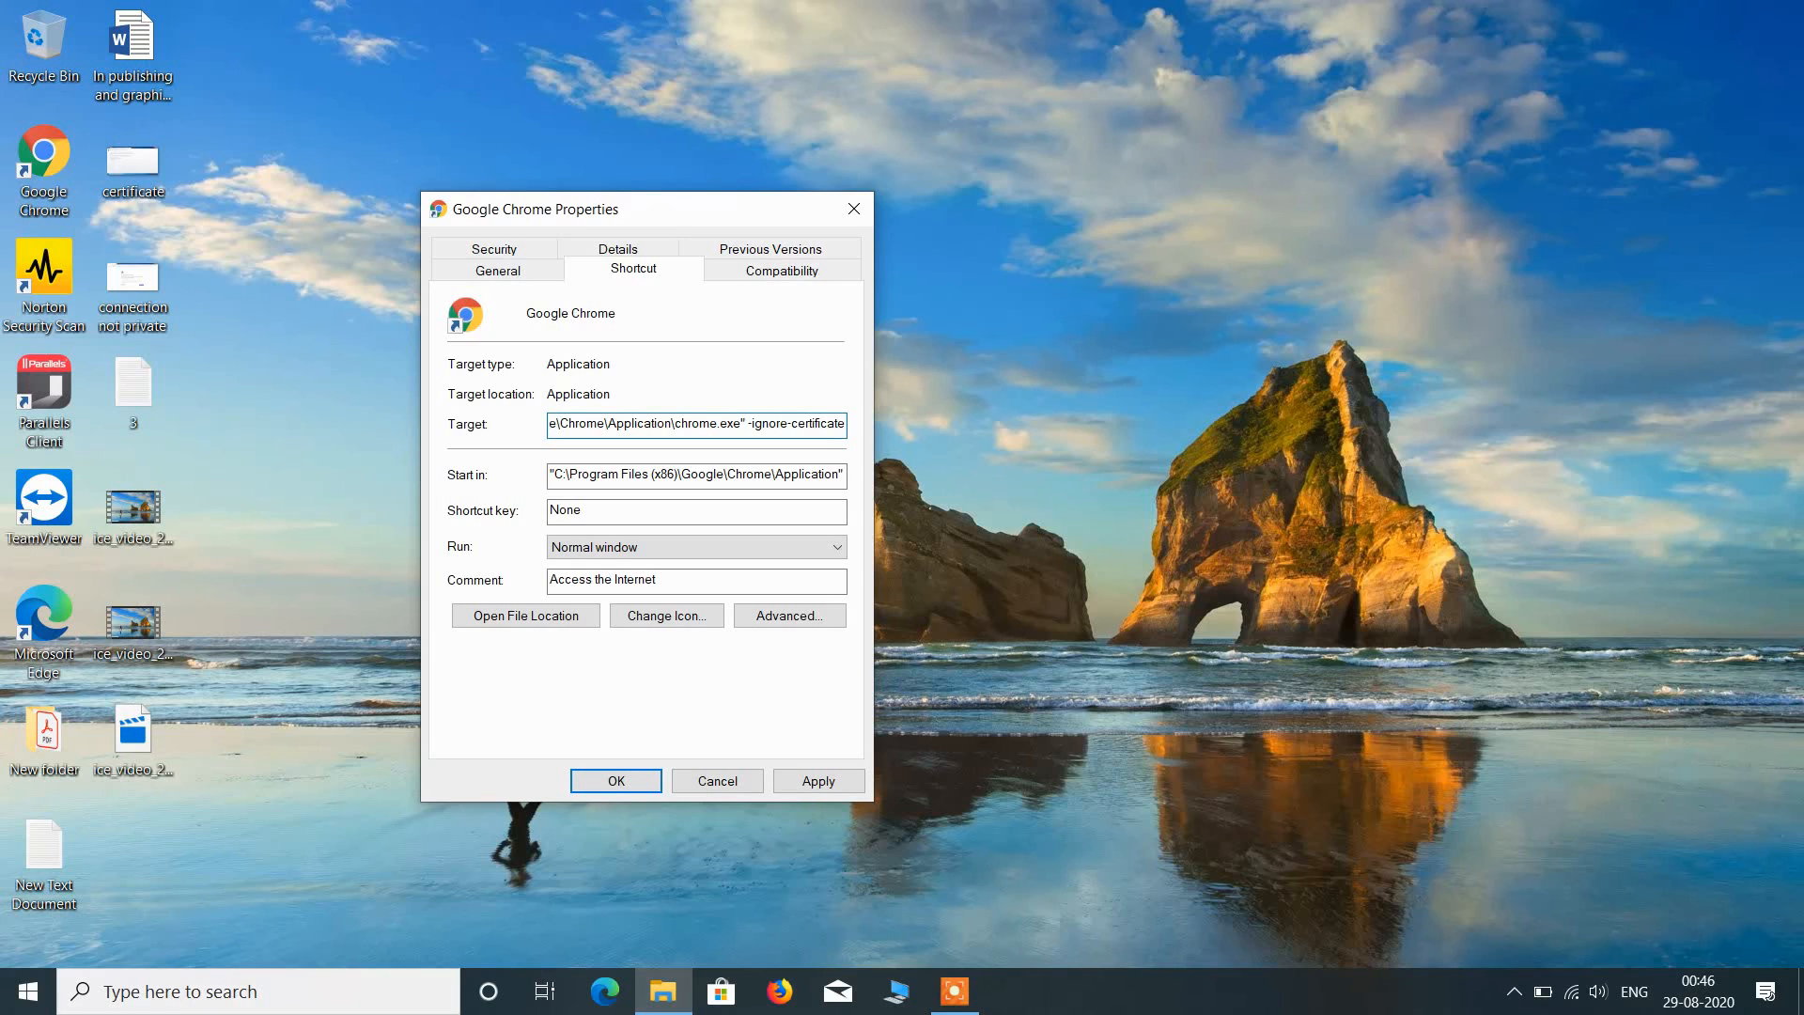
type("-error")
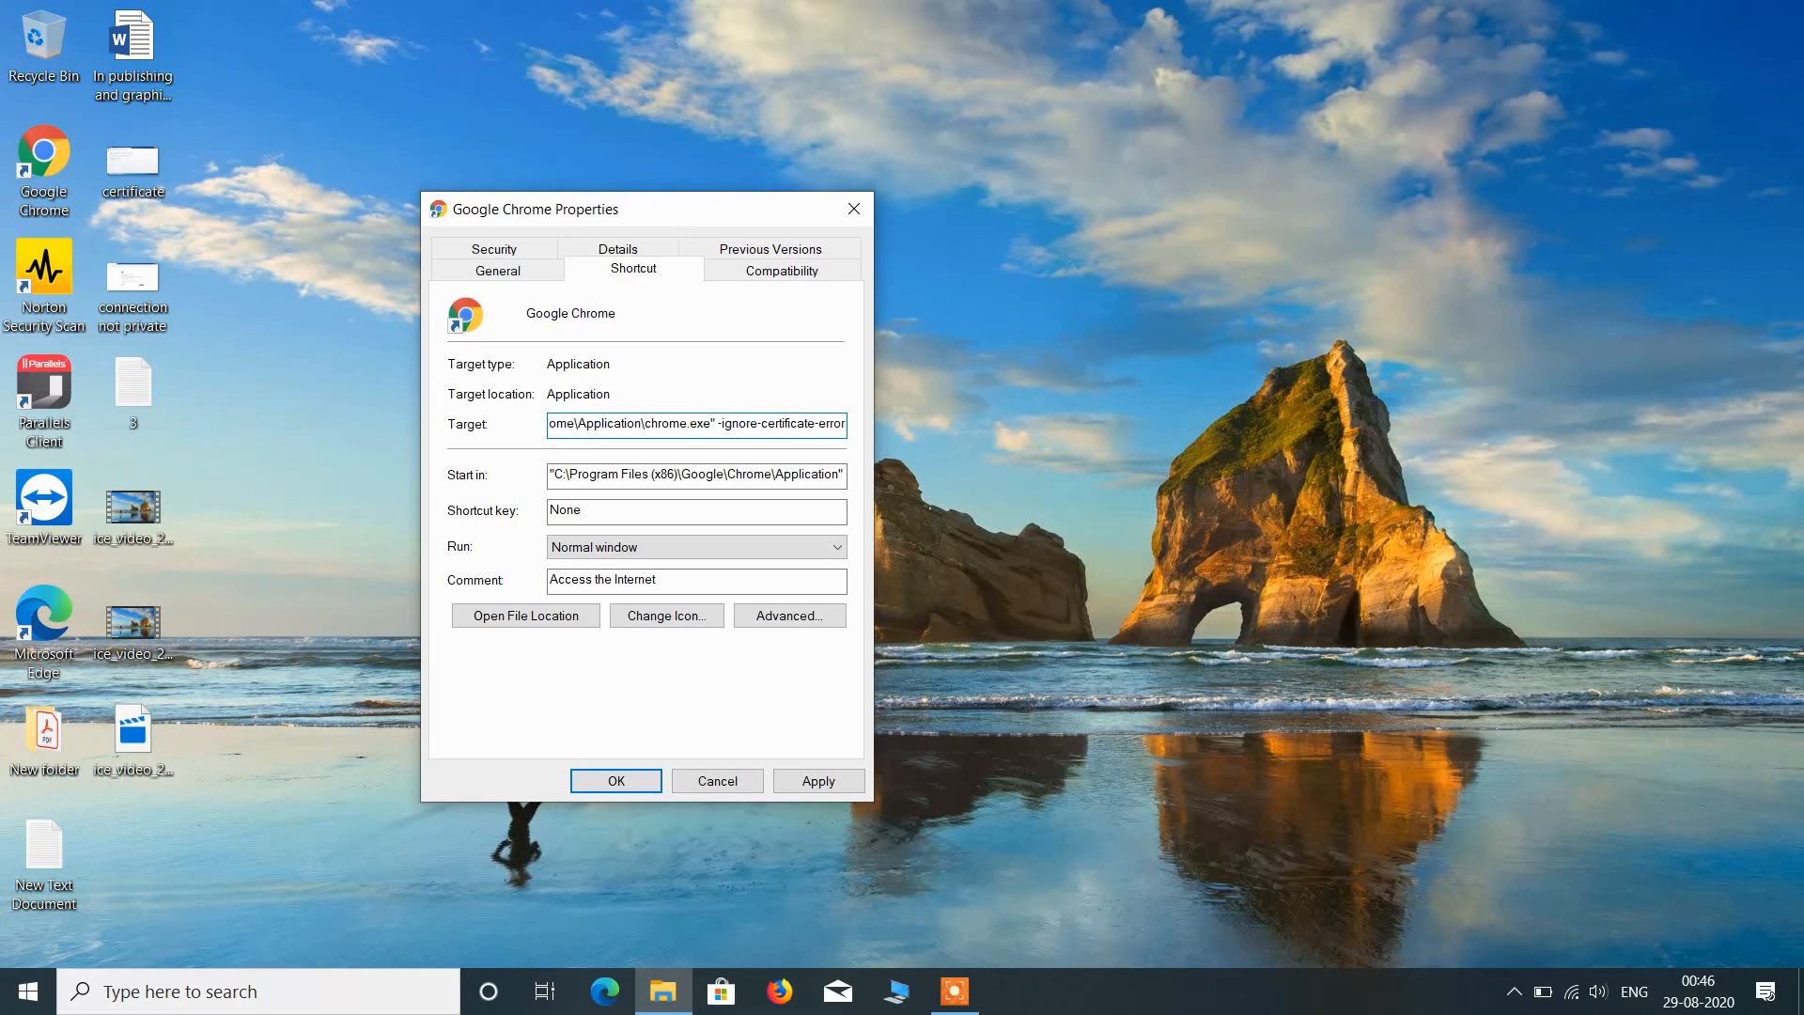
type("s")
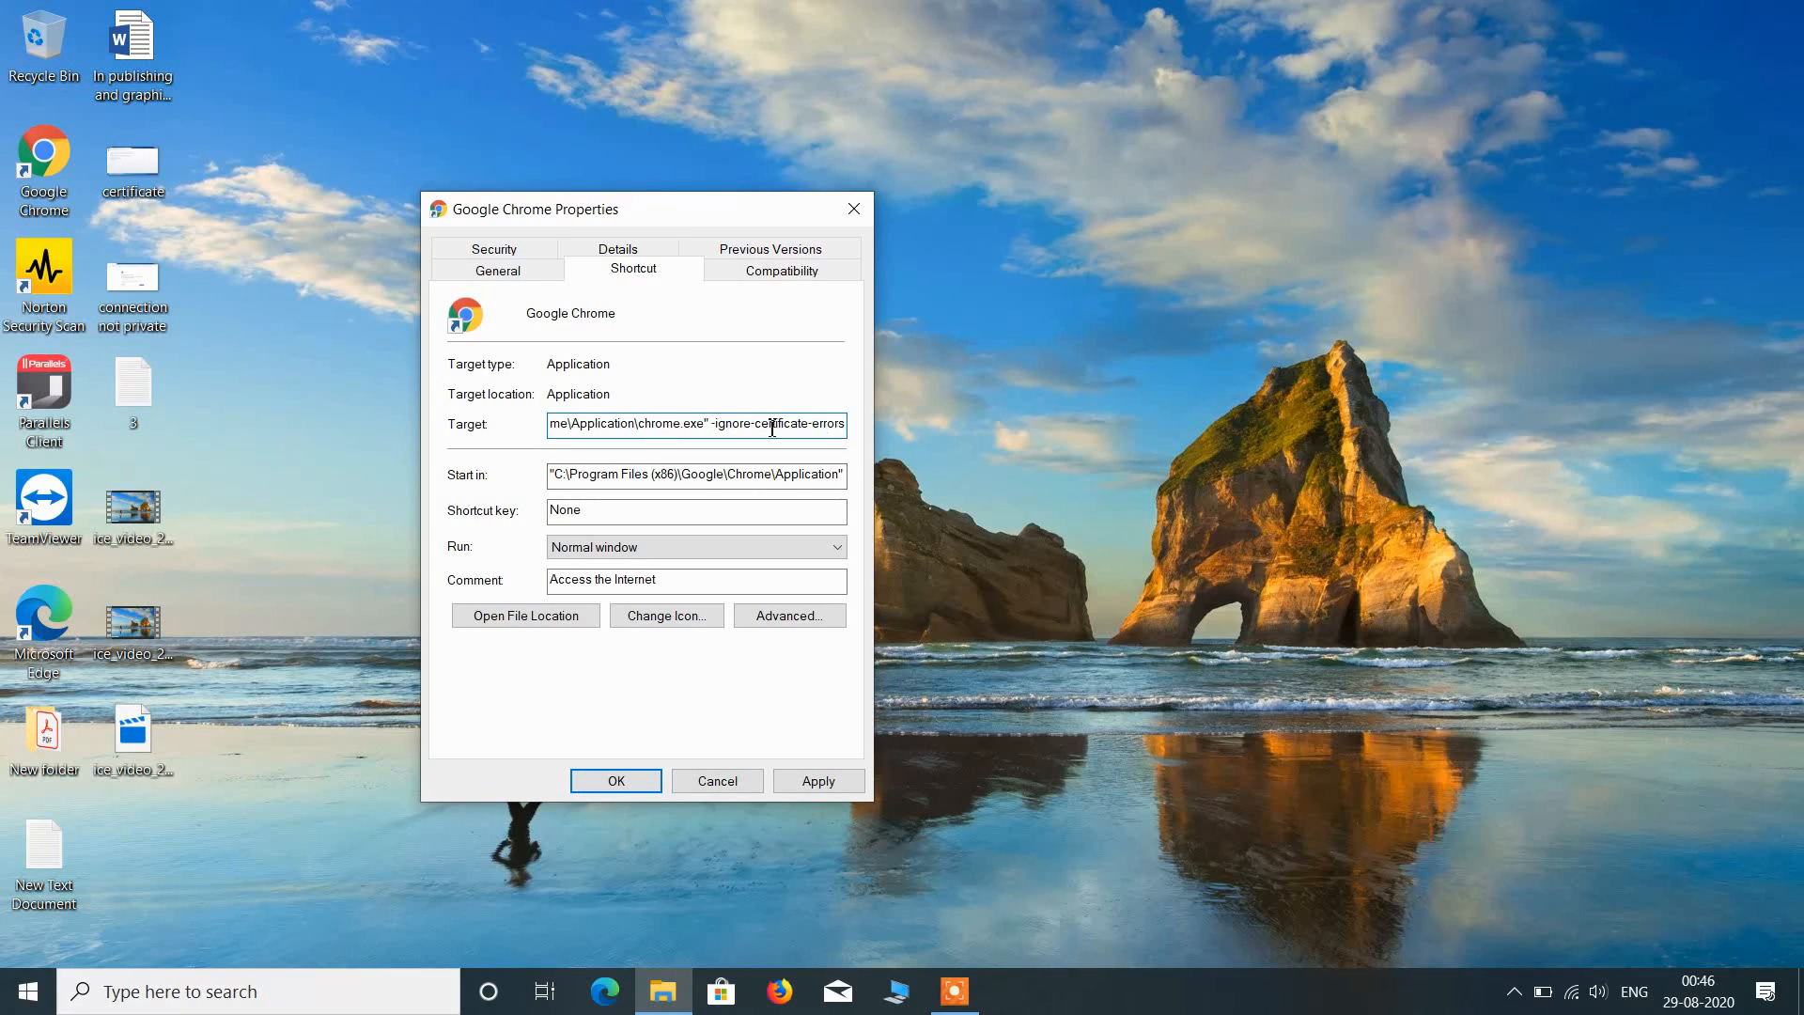
left_click(711, 423)
Apply the shortcut change with administrator permission and close Google Chrome Properties.
left_click(833, 782)
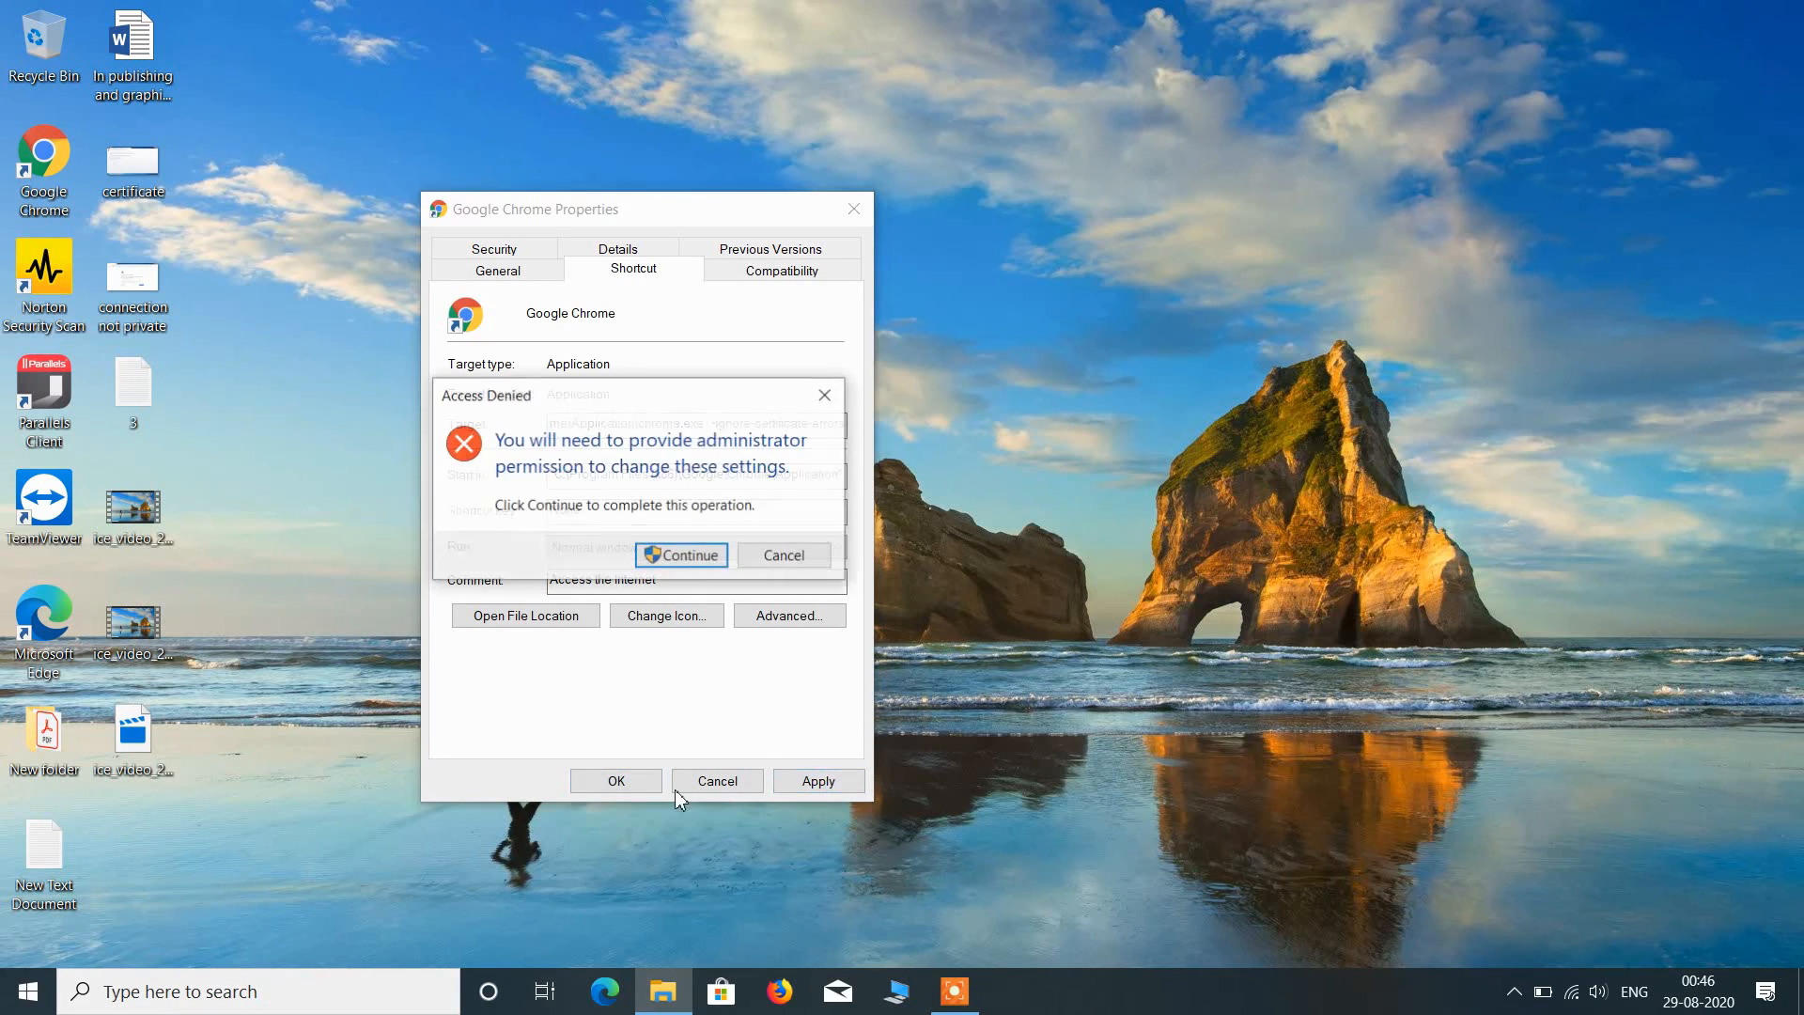
left_click(681, 557)
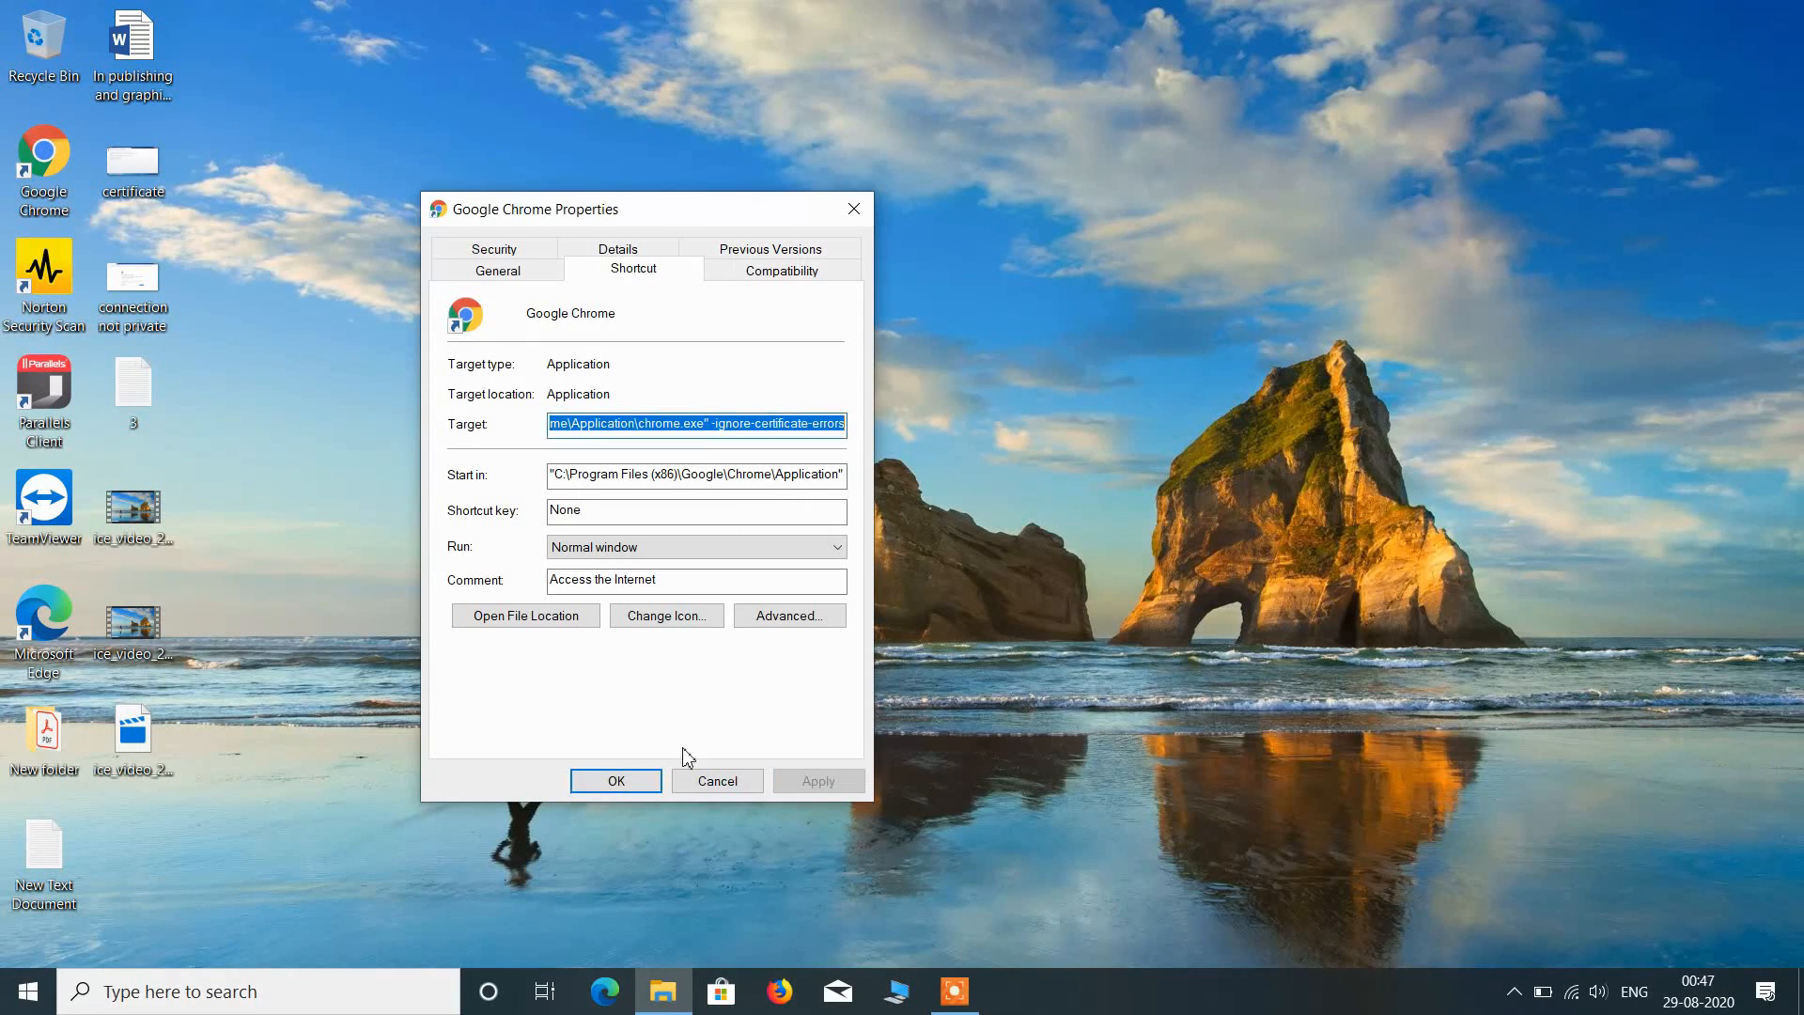
left_click(624, 788)
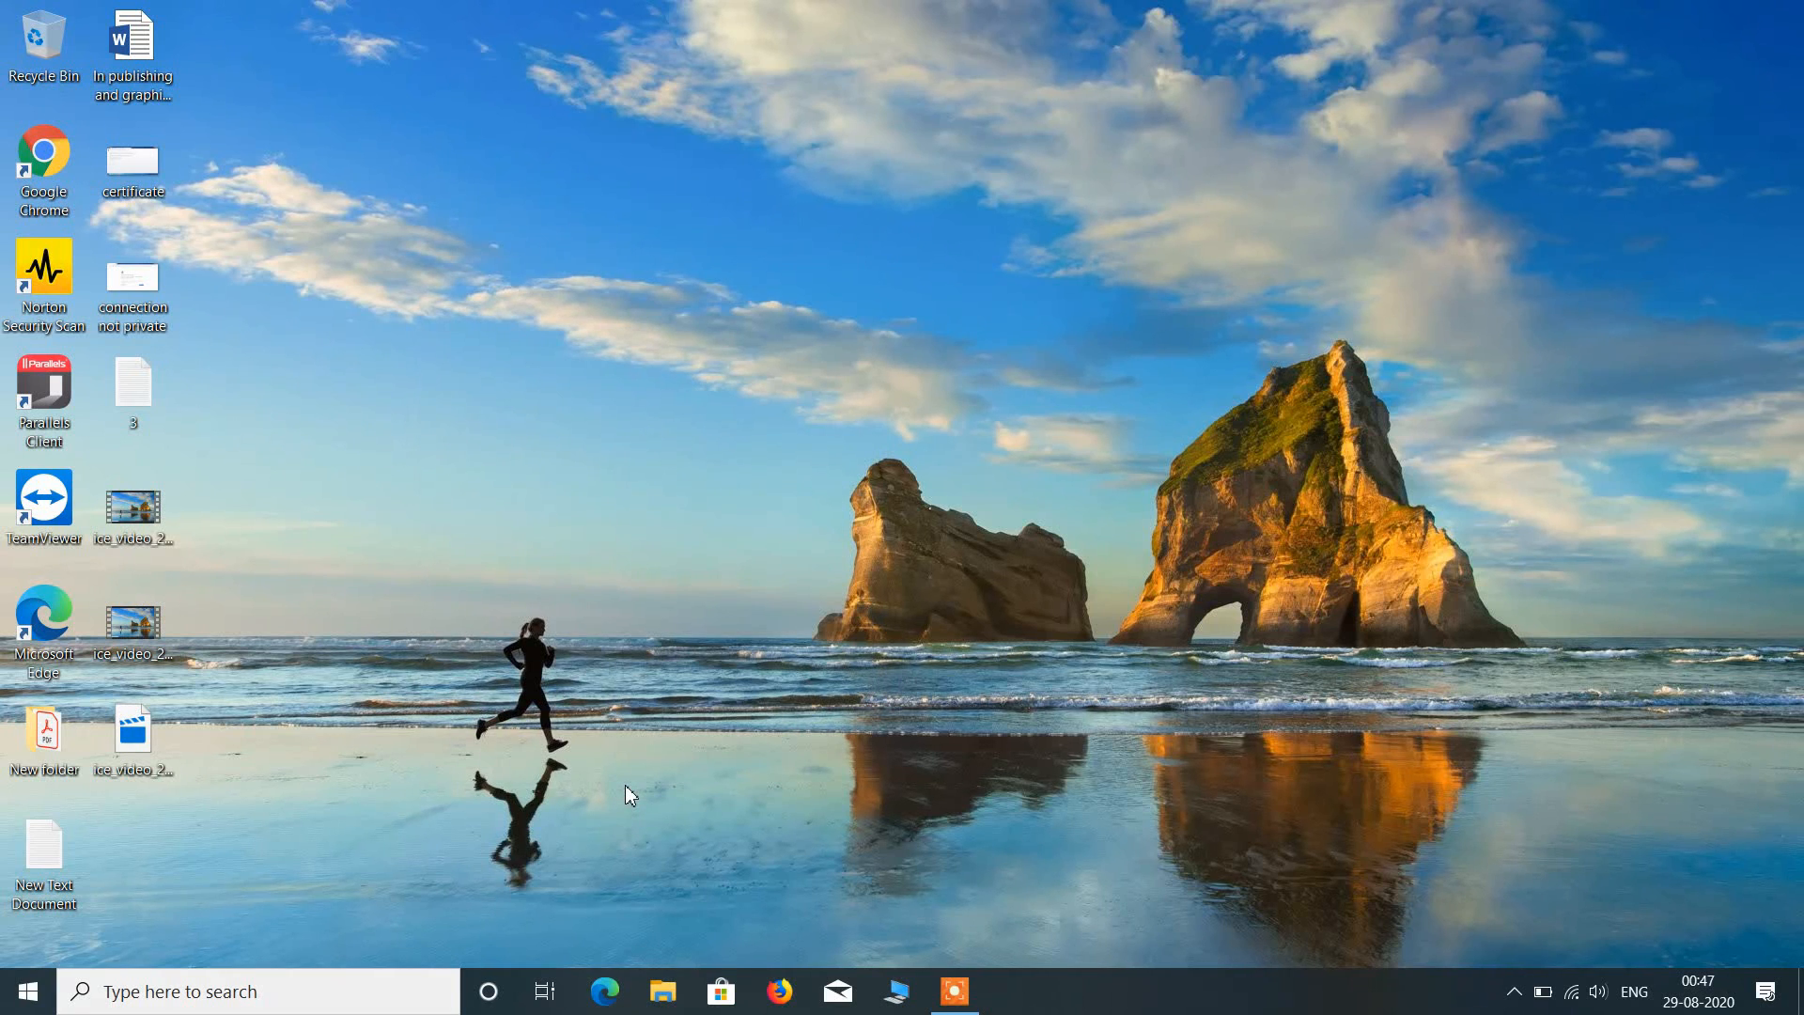
Search Windows for "internet", open Internet Options and move its window toward the middle of the desktop.
left_click(273, 994)
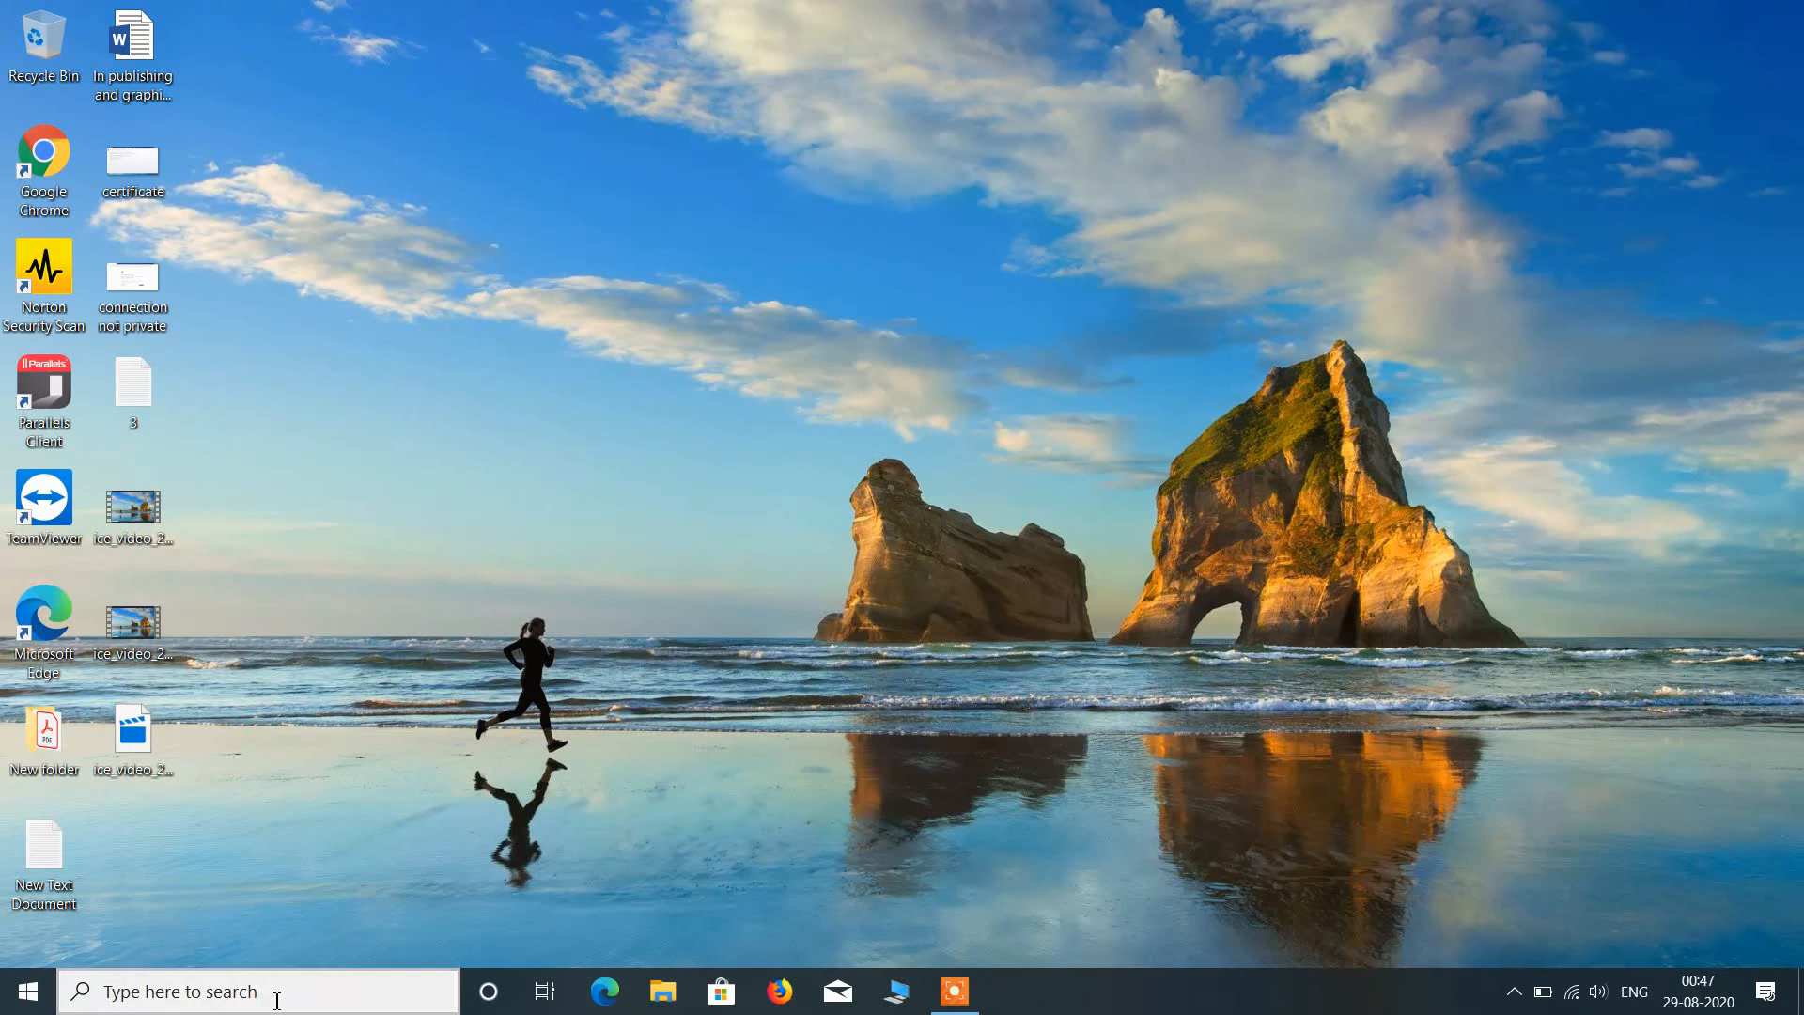
type("in")
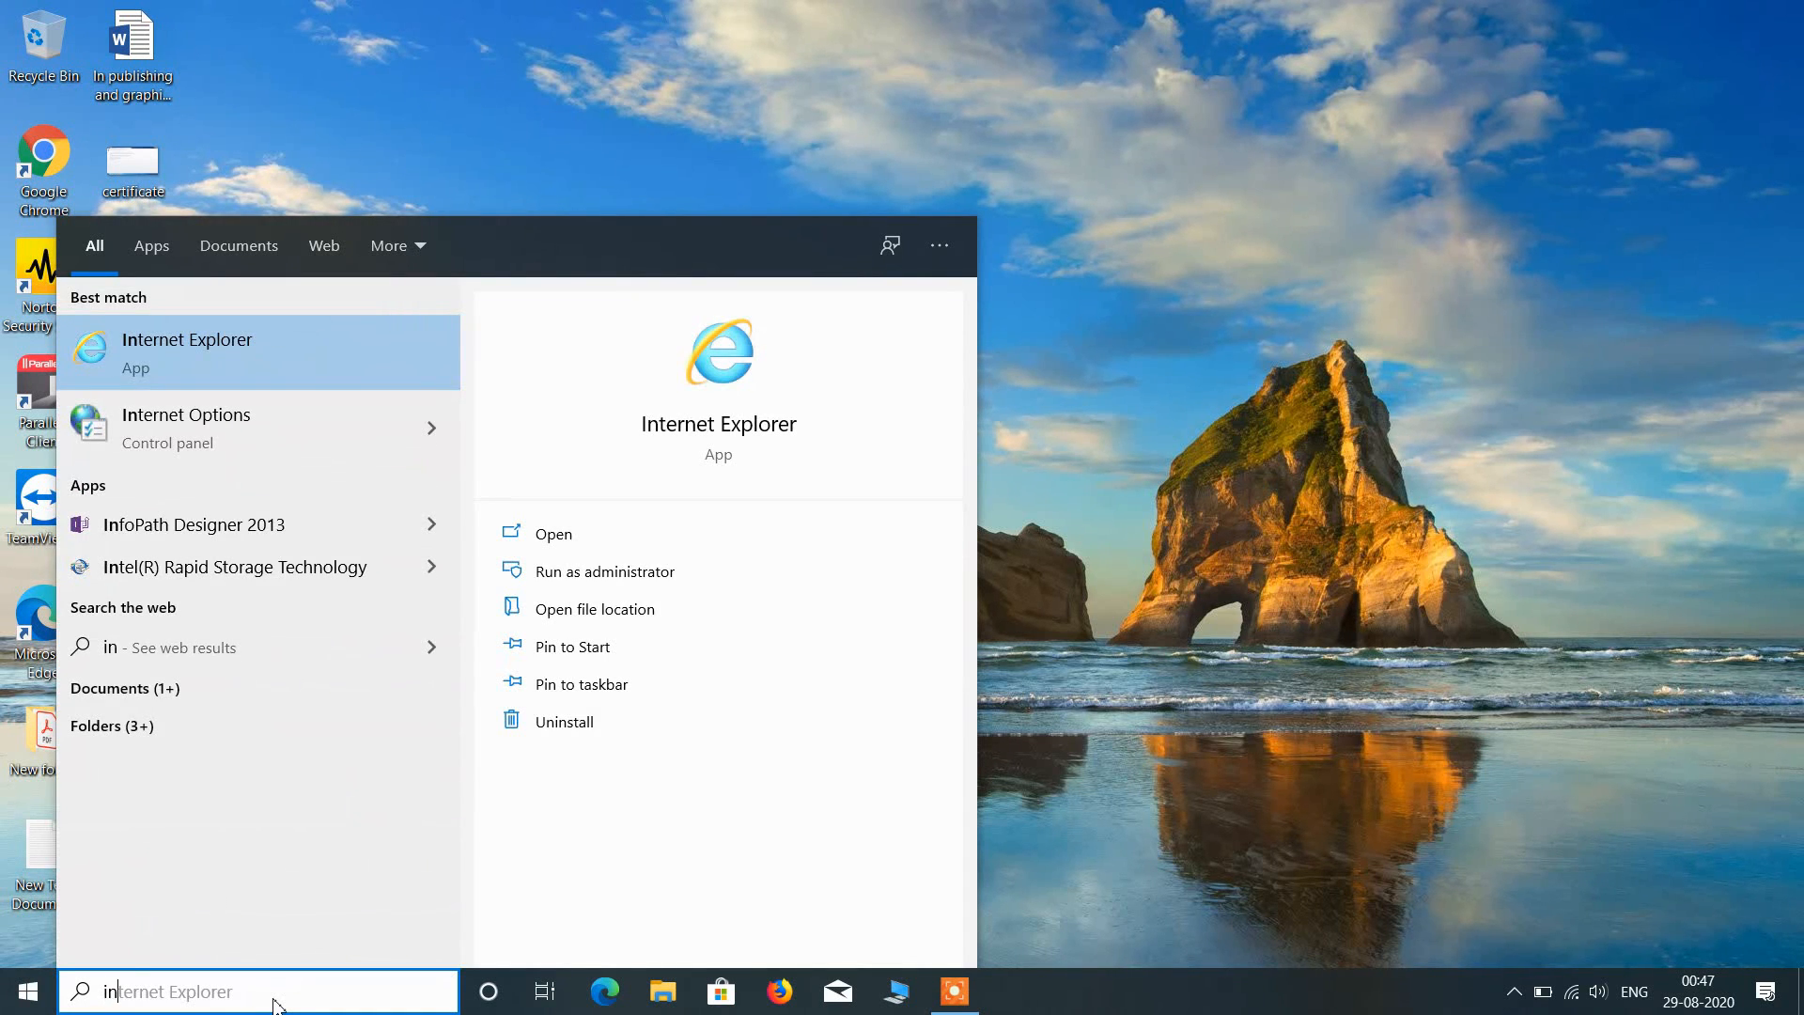
type("ternet")
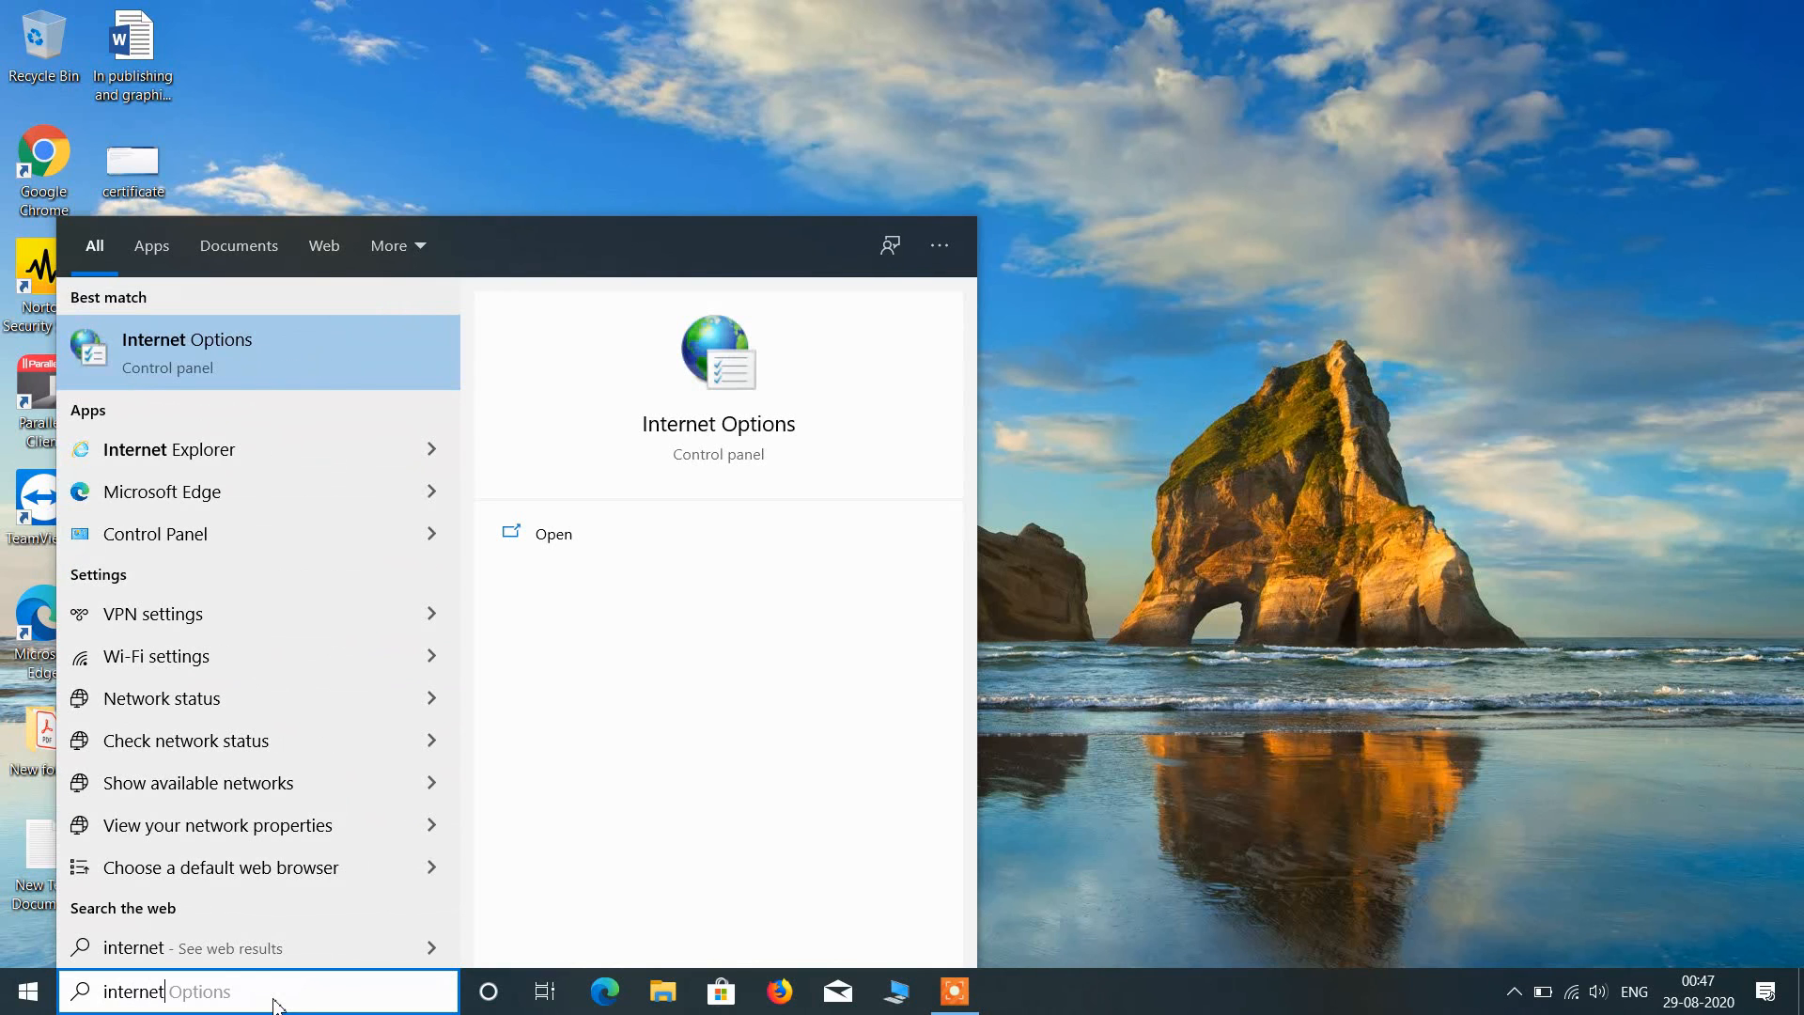
left_click(183, 352)
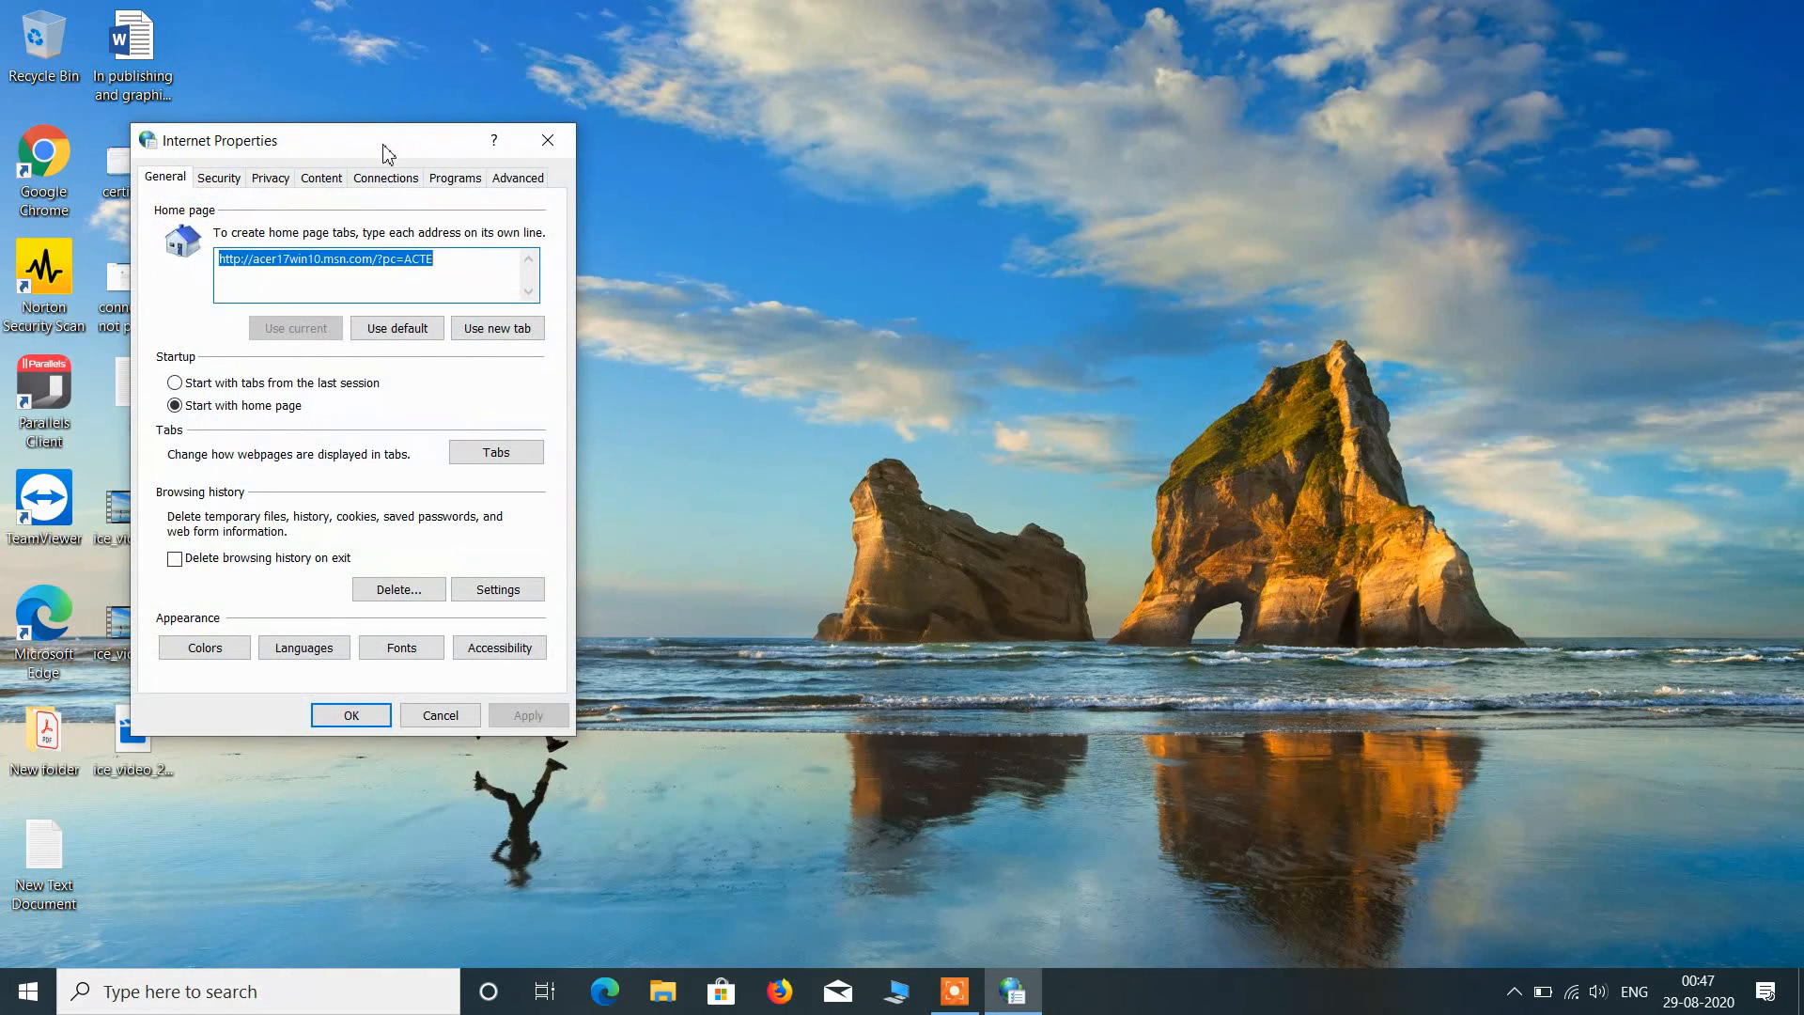
left_click_drag(388, 152, 916, 190)
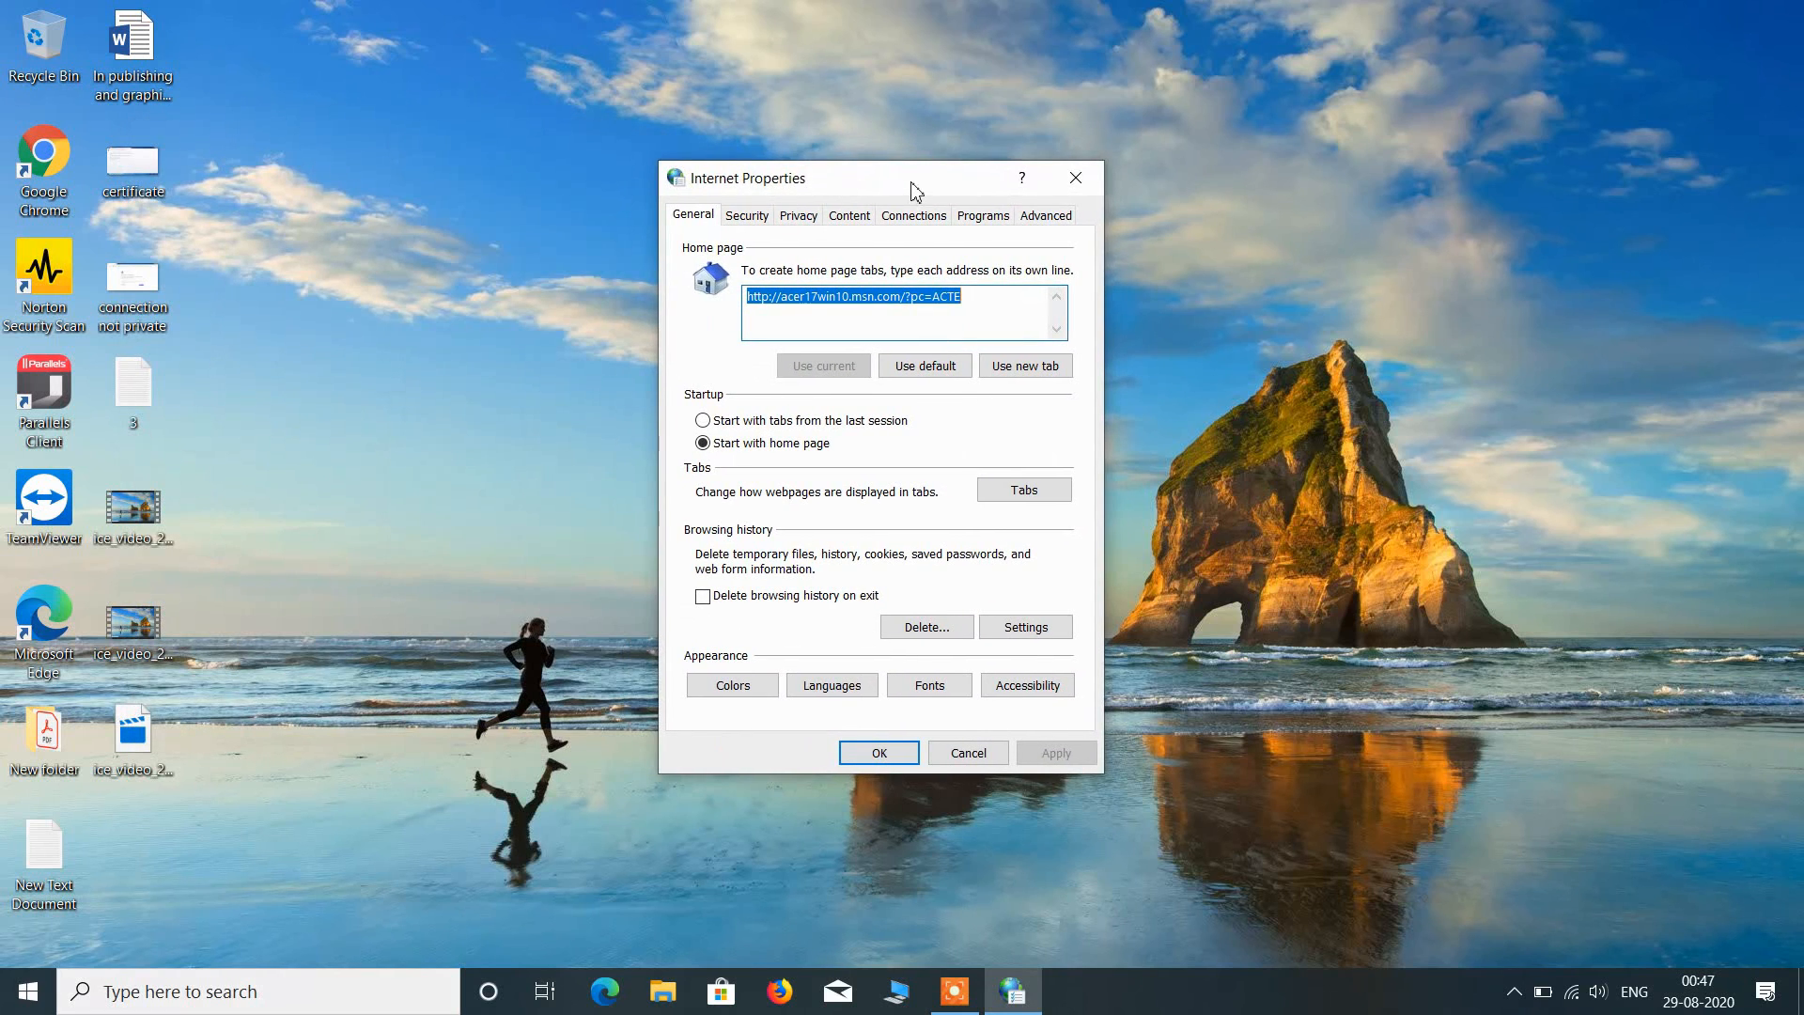
Clear the SSL state in the certificate settings and close Internet Properties.
left_click(850, 217)
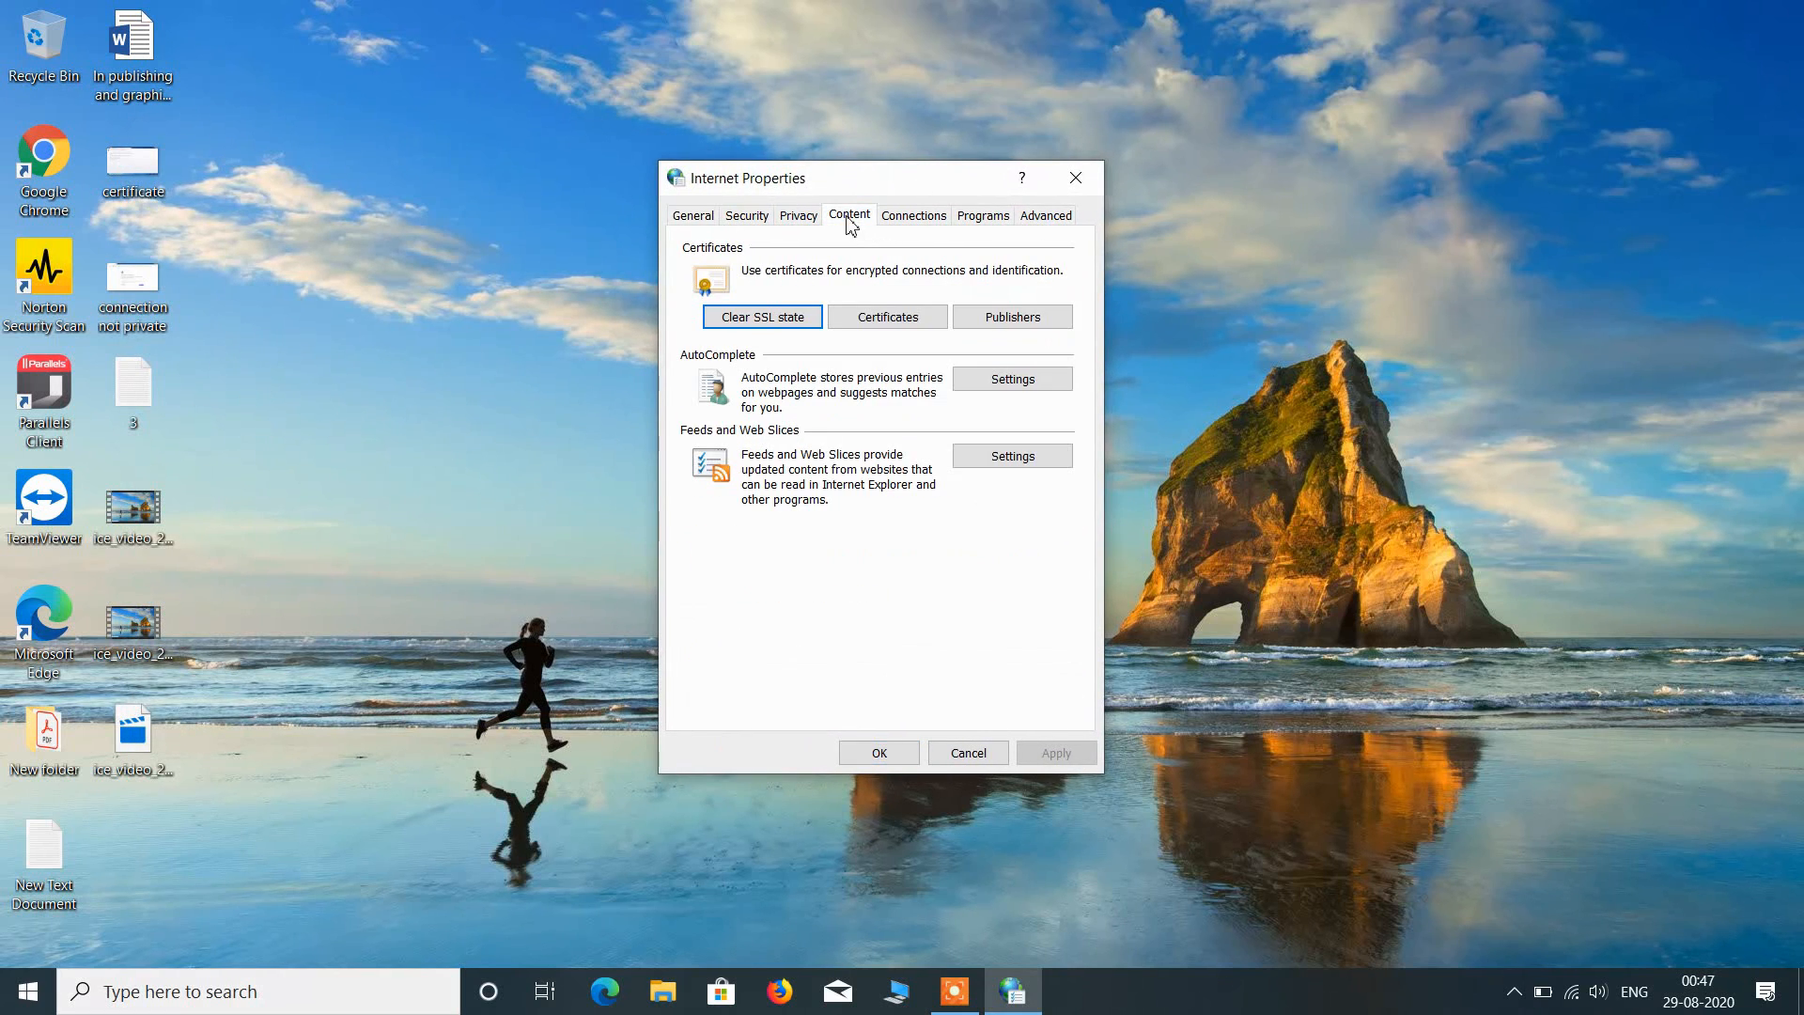
left_click(753, 327)
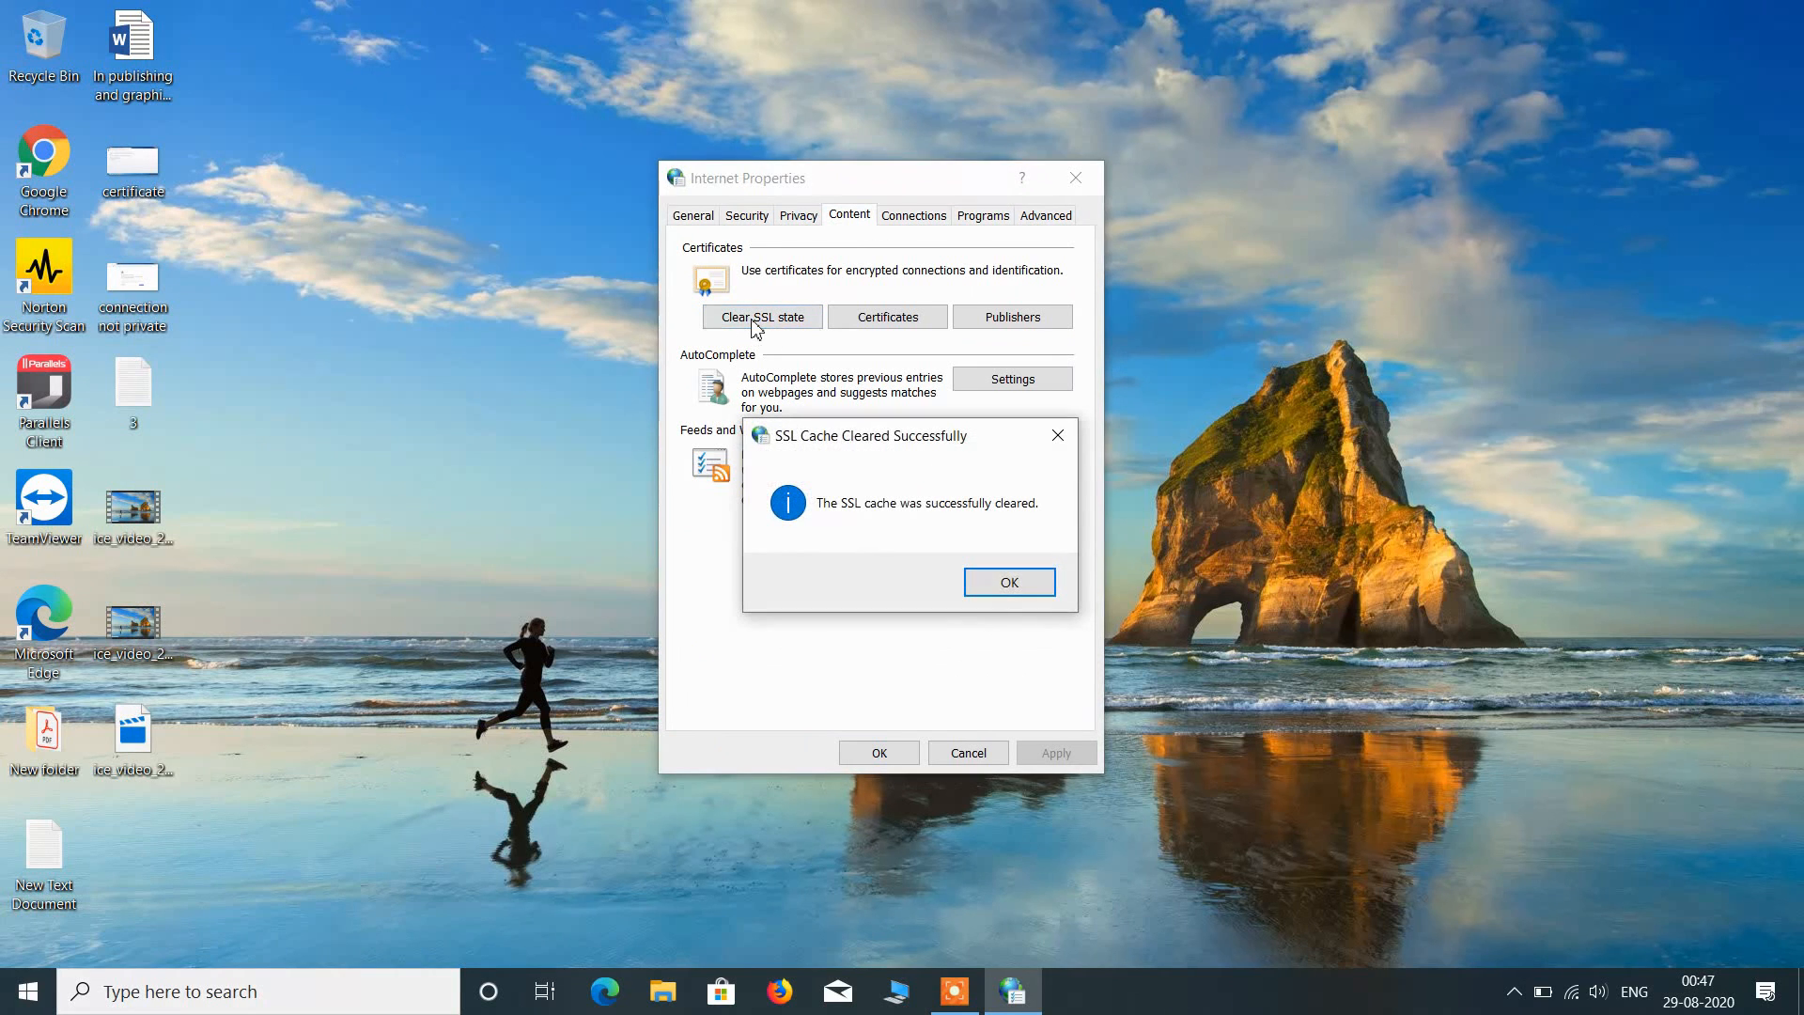
left_click(992, 592)
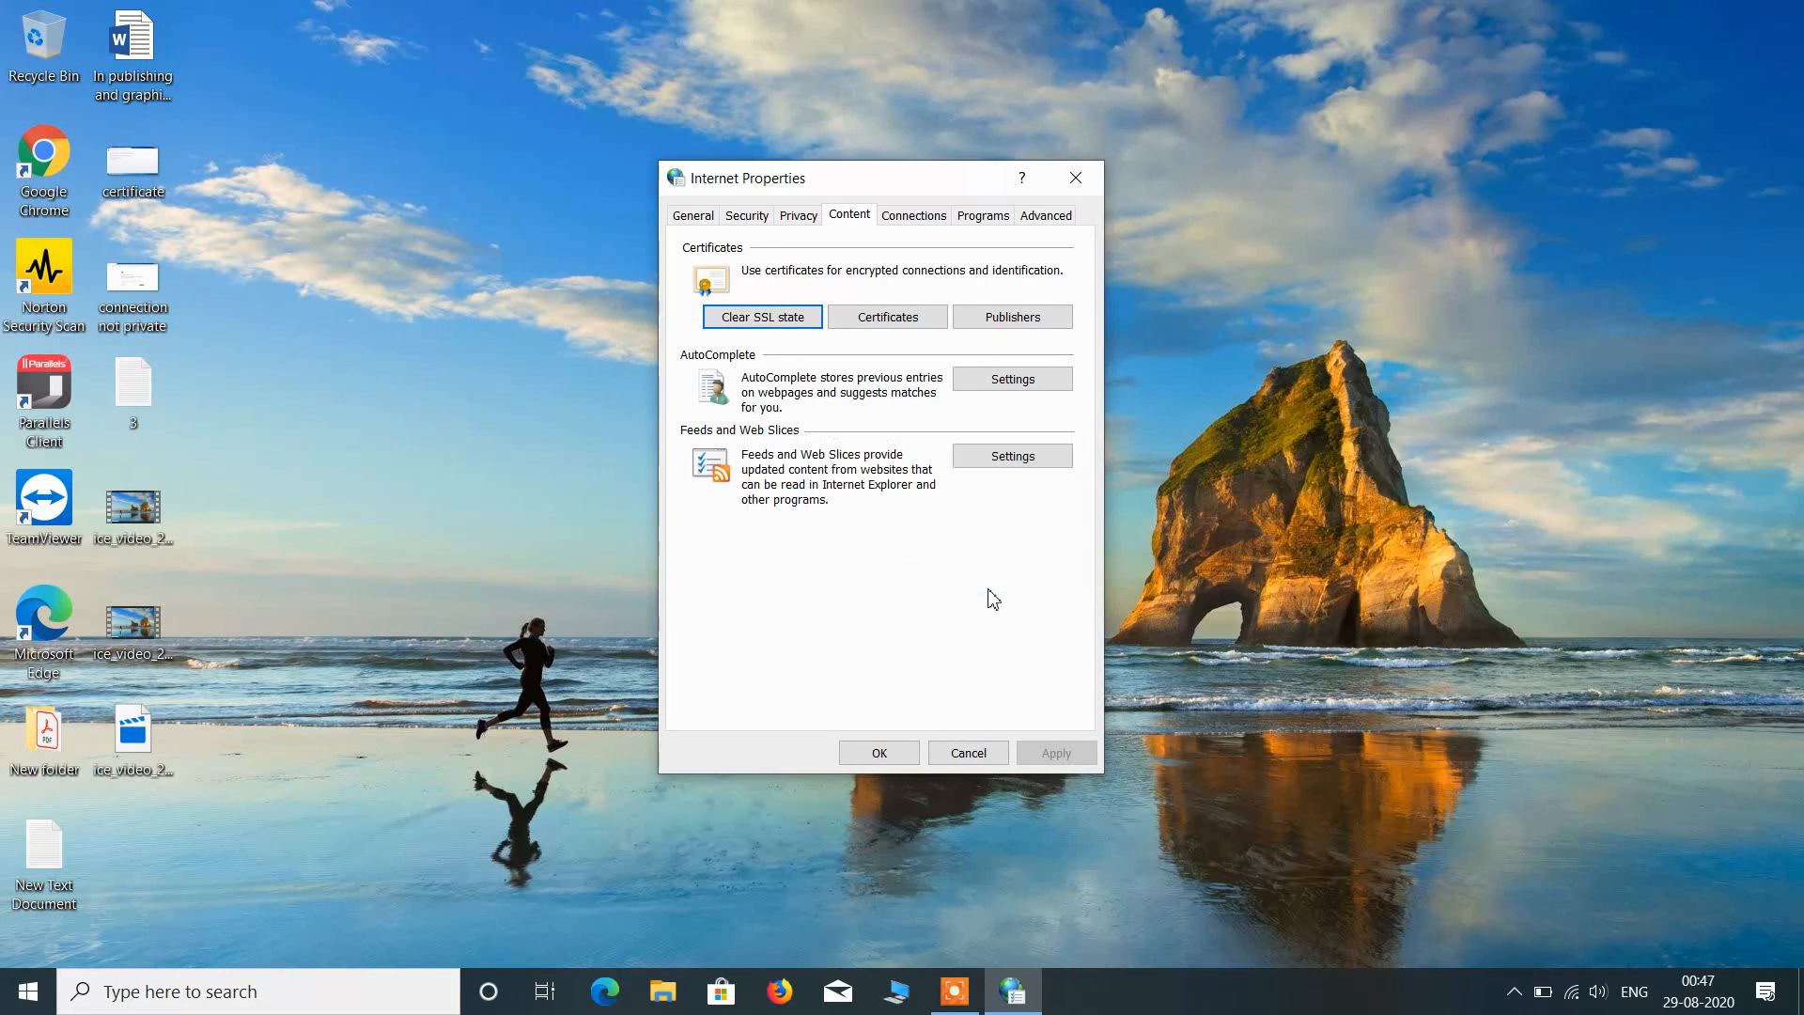
left_click(866, 754)
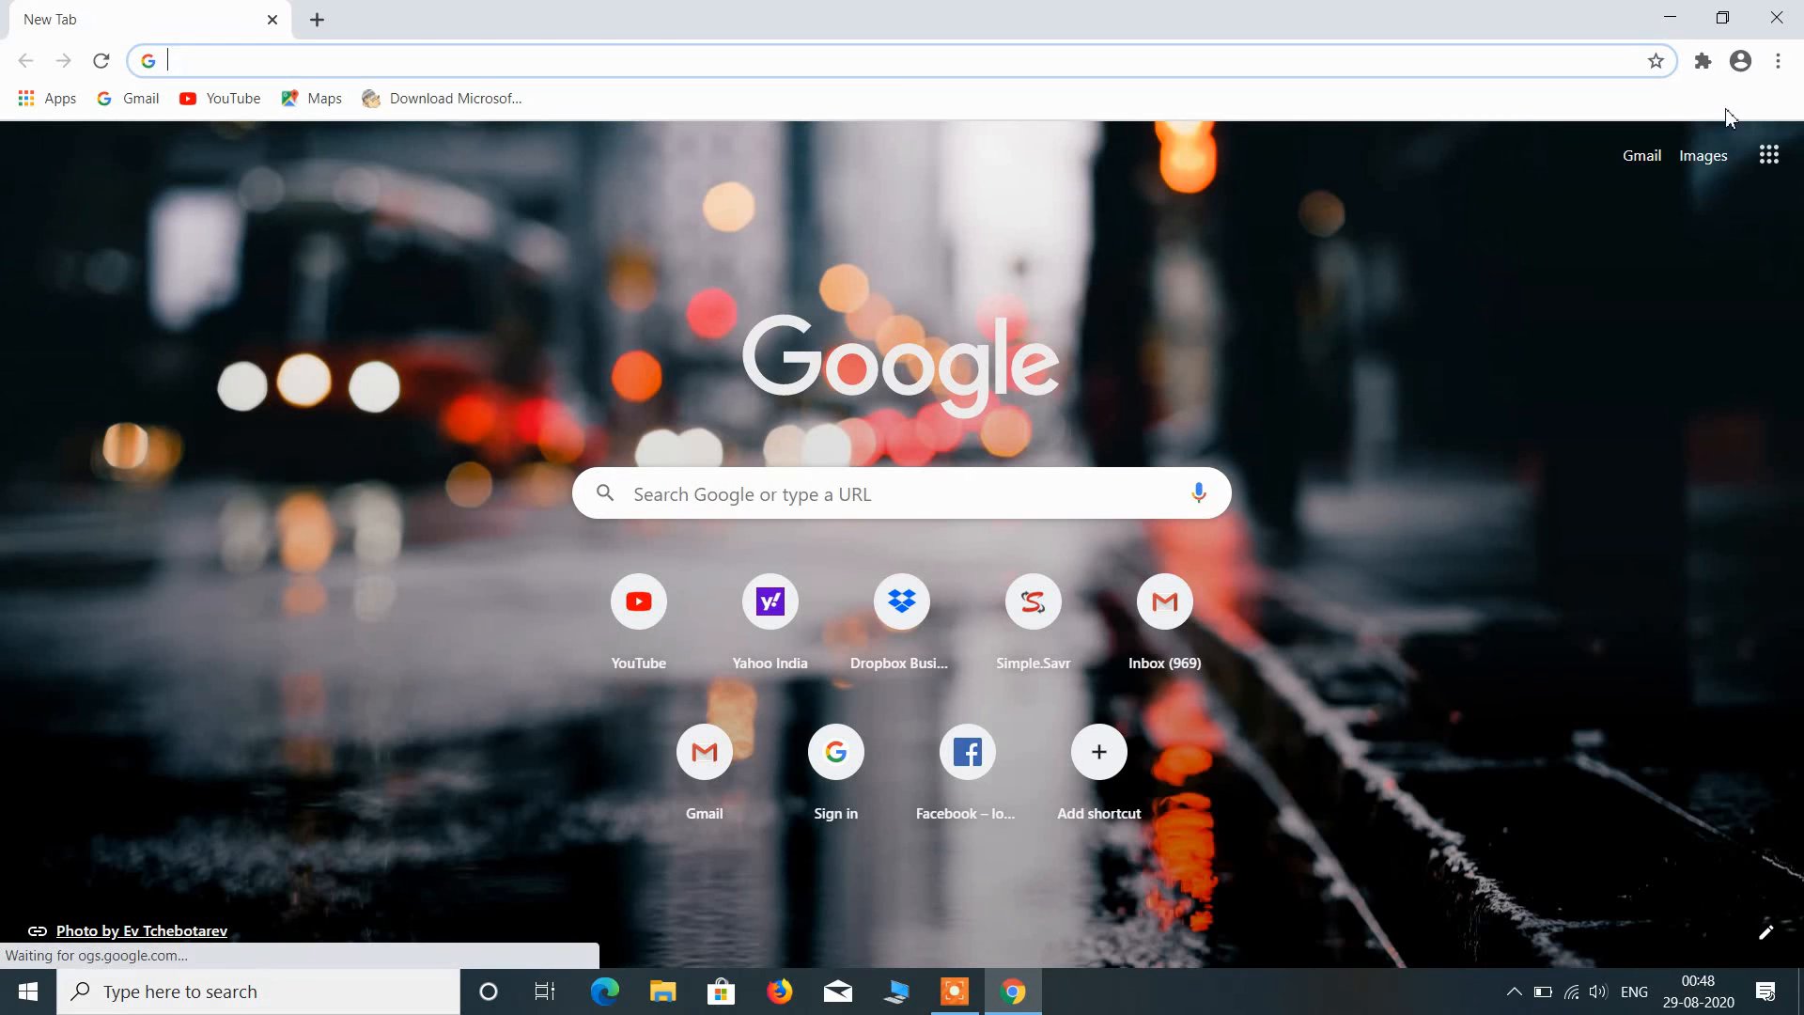
Check the Chrome version and update status on the About Google Chrome page, and close the browser.
left_click(1776, 64)
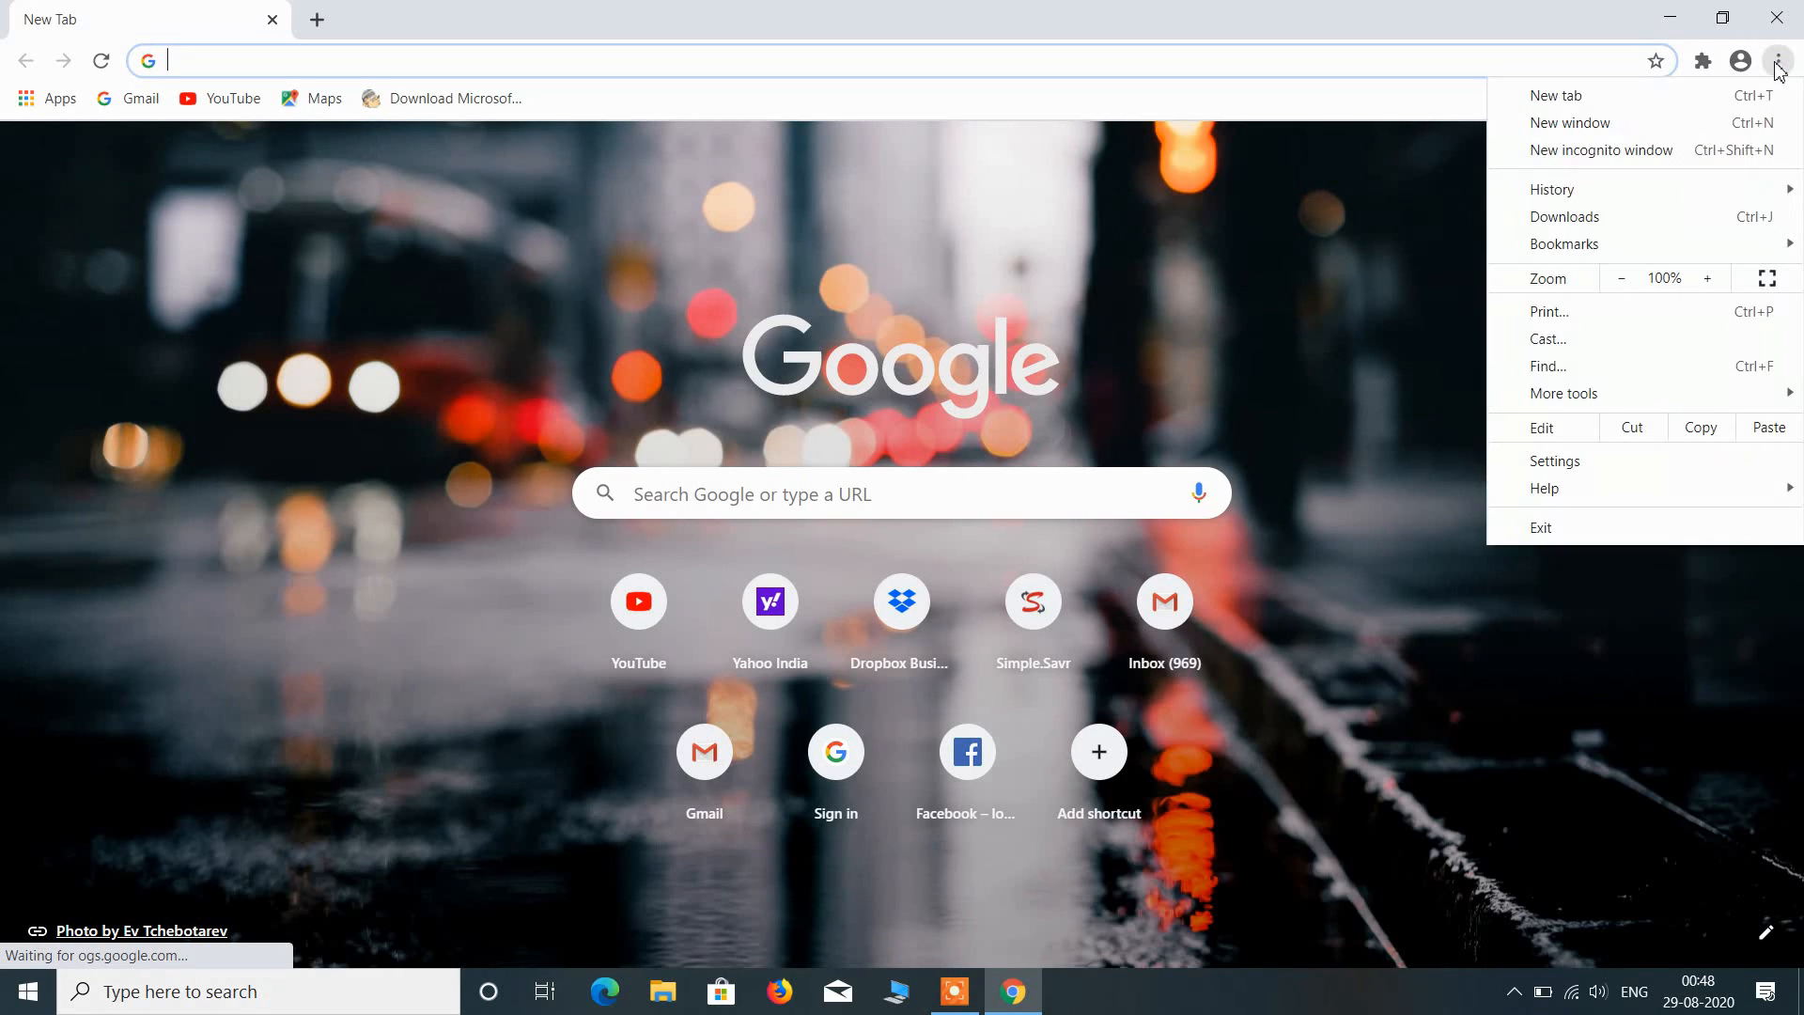
mouse_move(1626, 495)
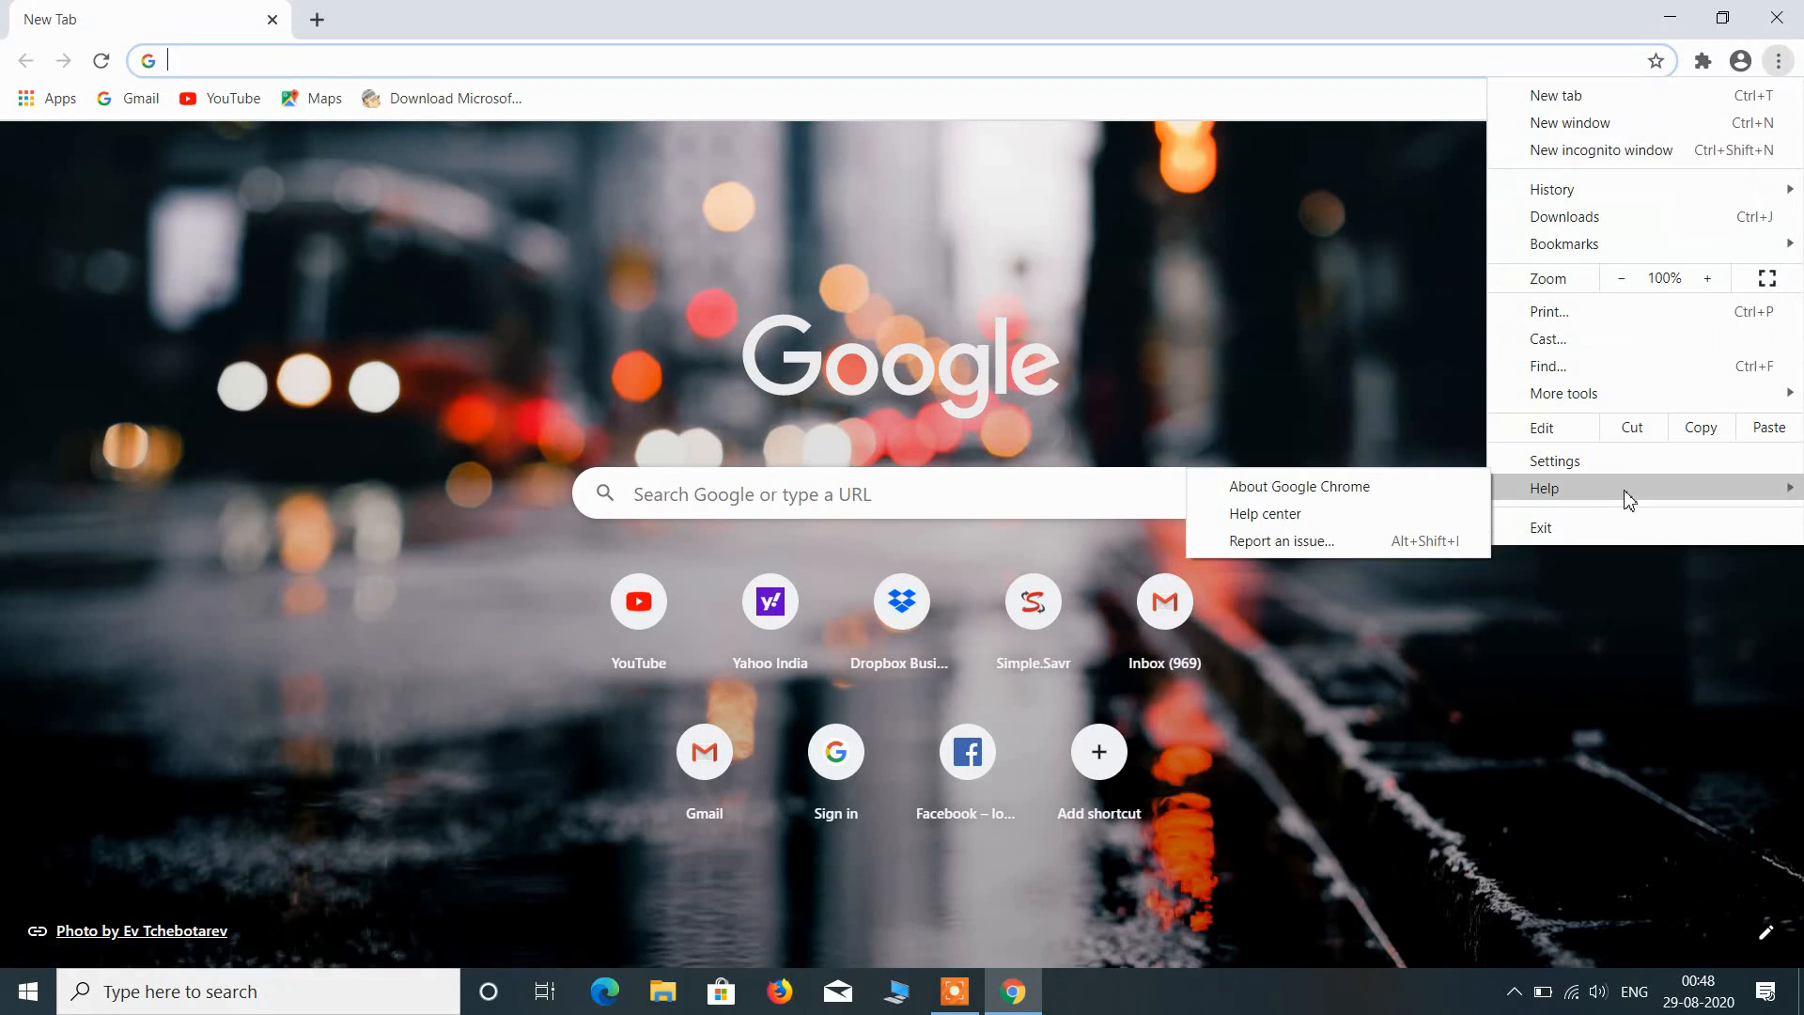
left_click(1324, 489)
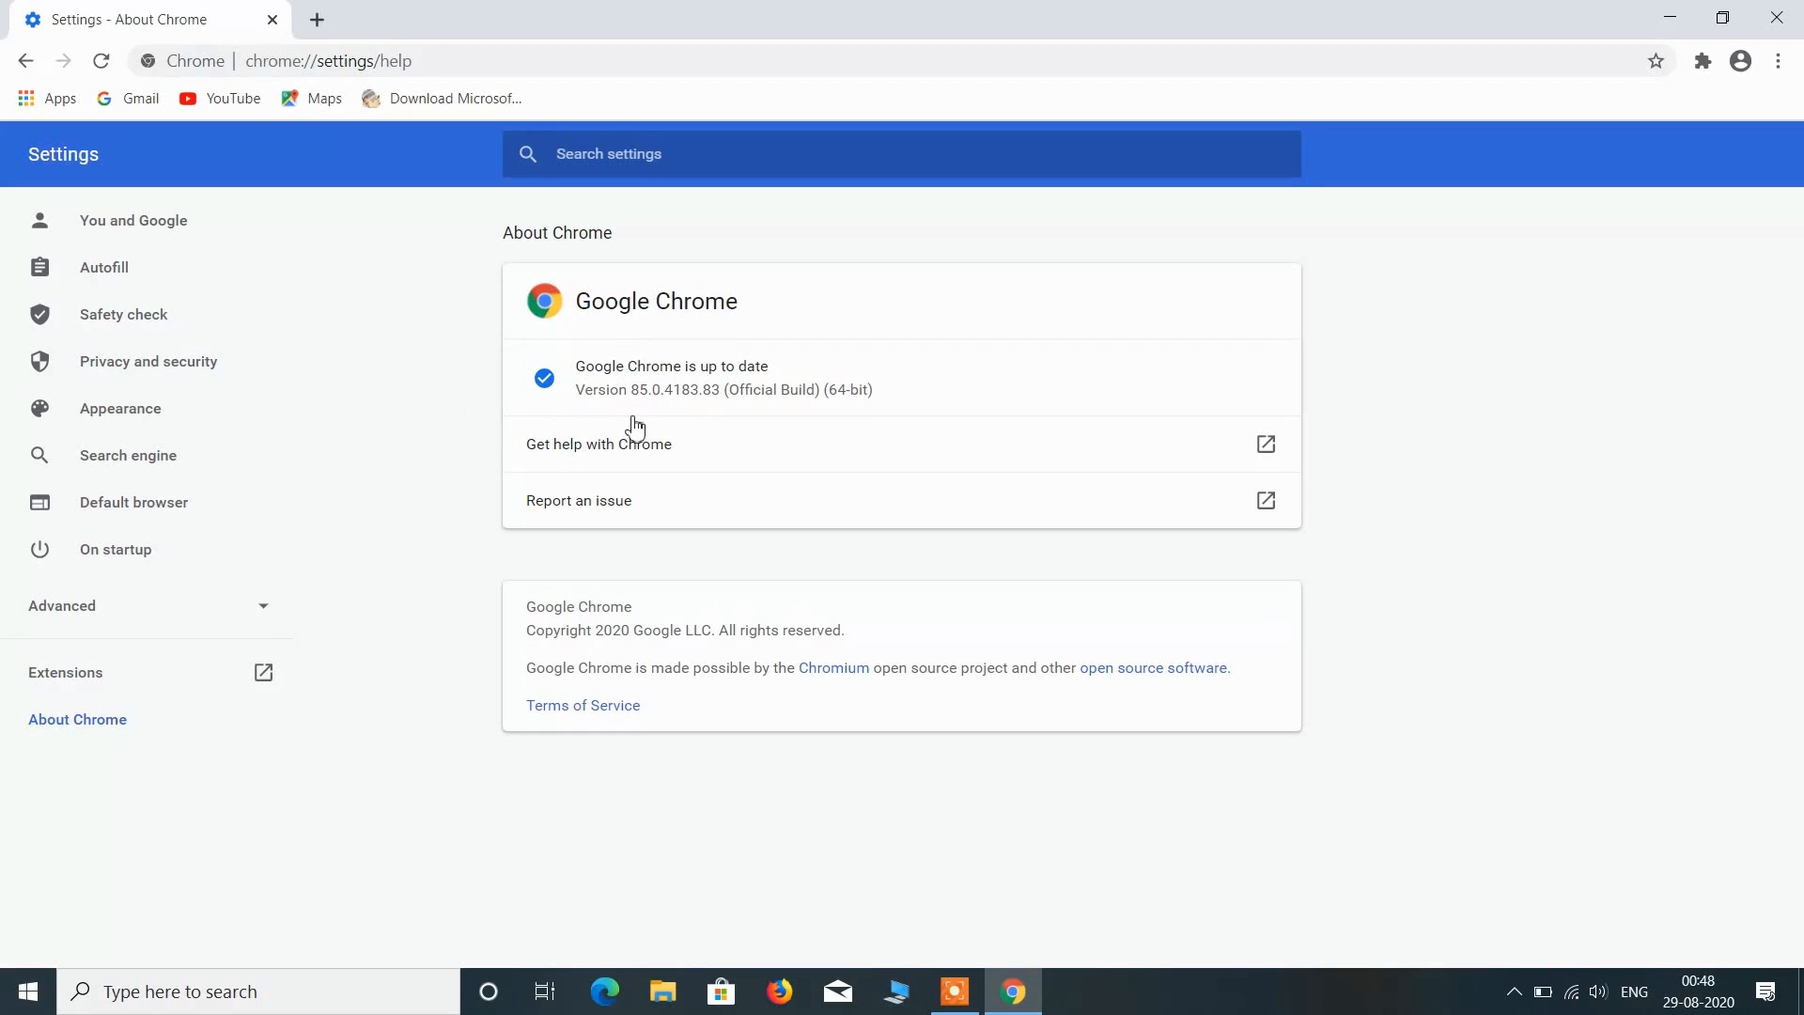
left_click(1776, 18)
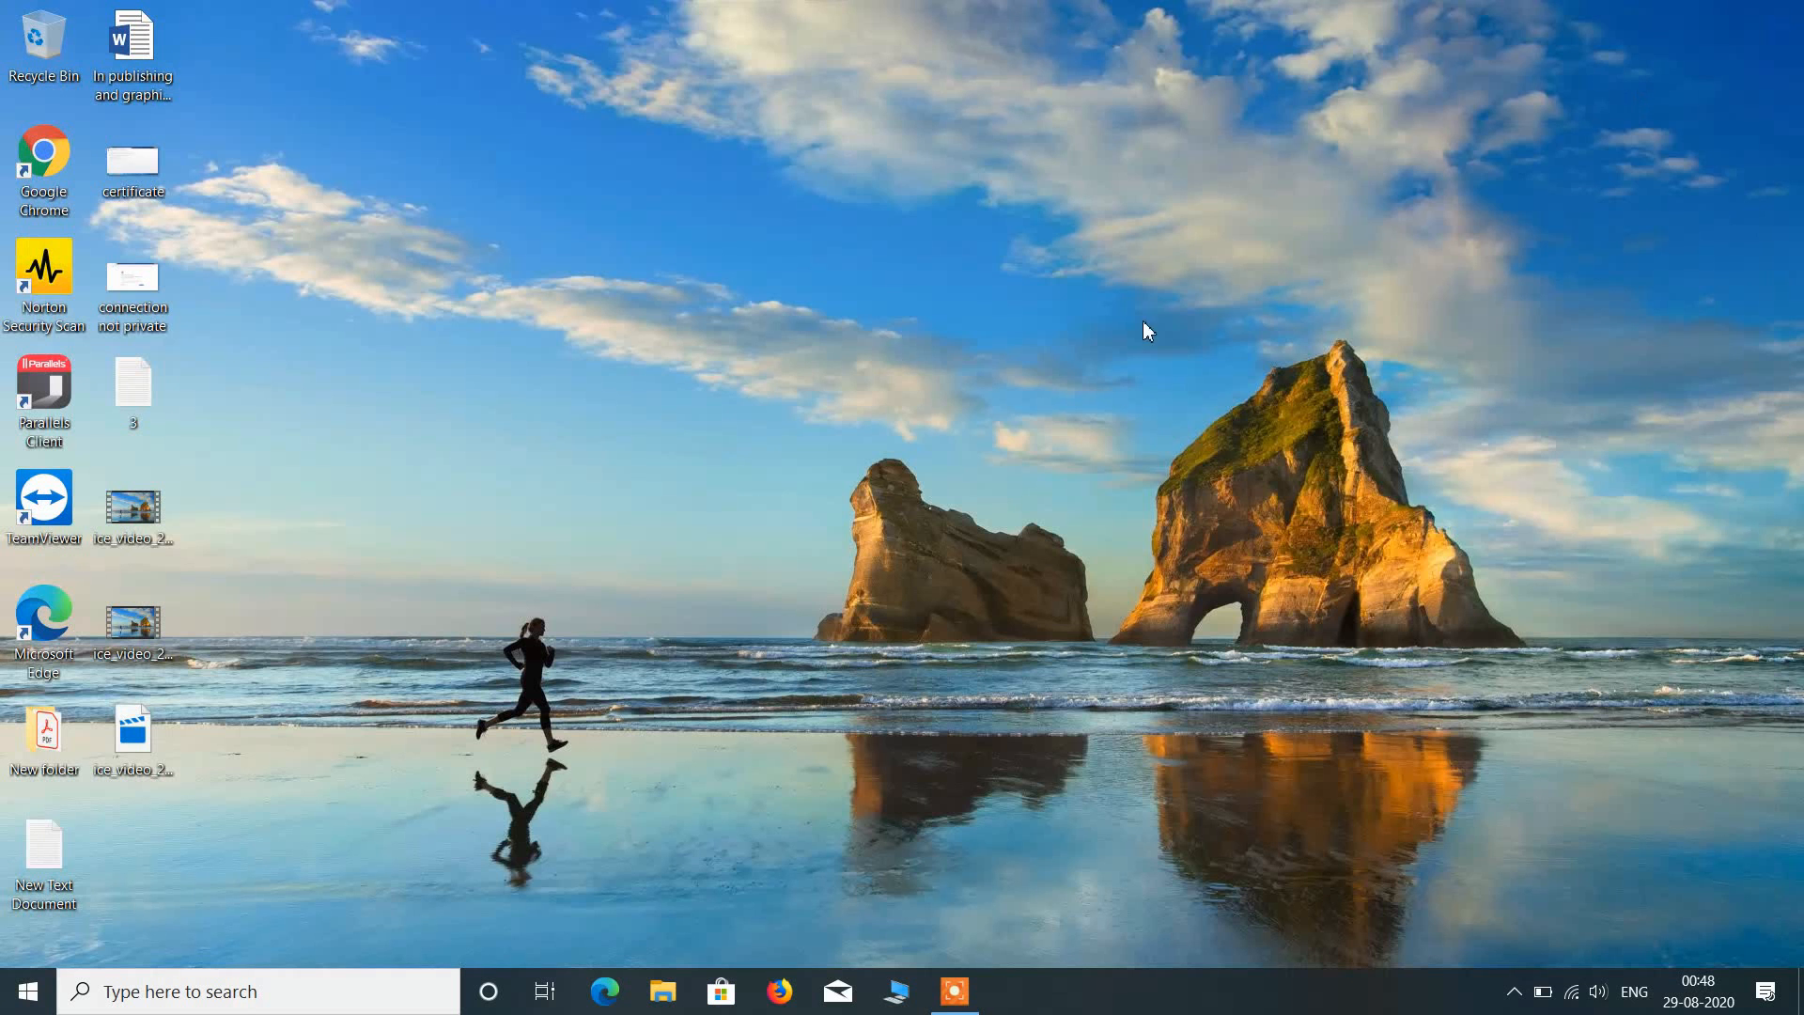